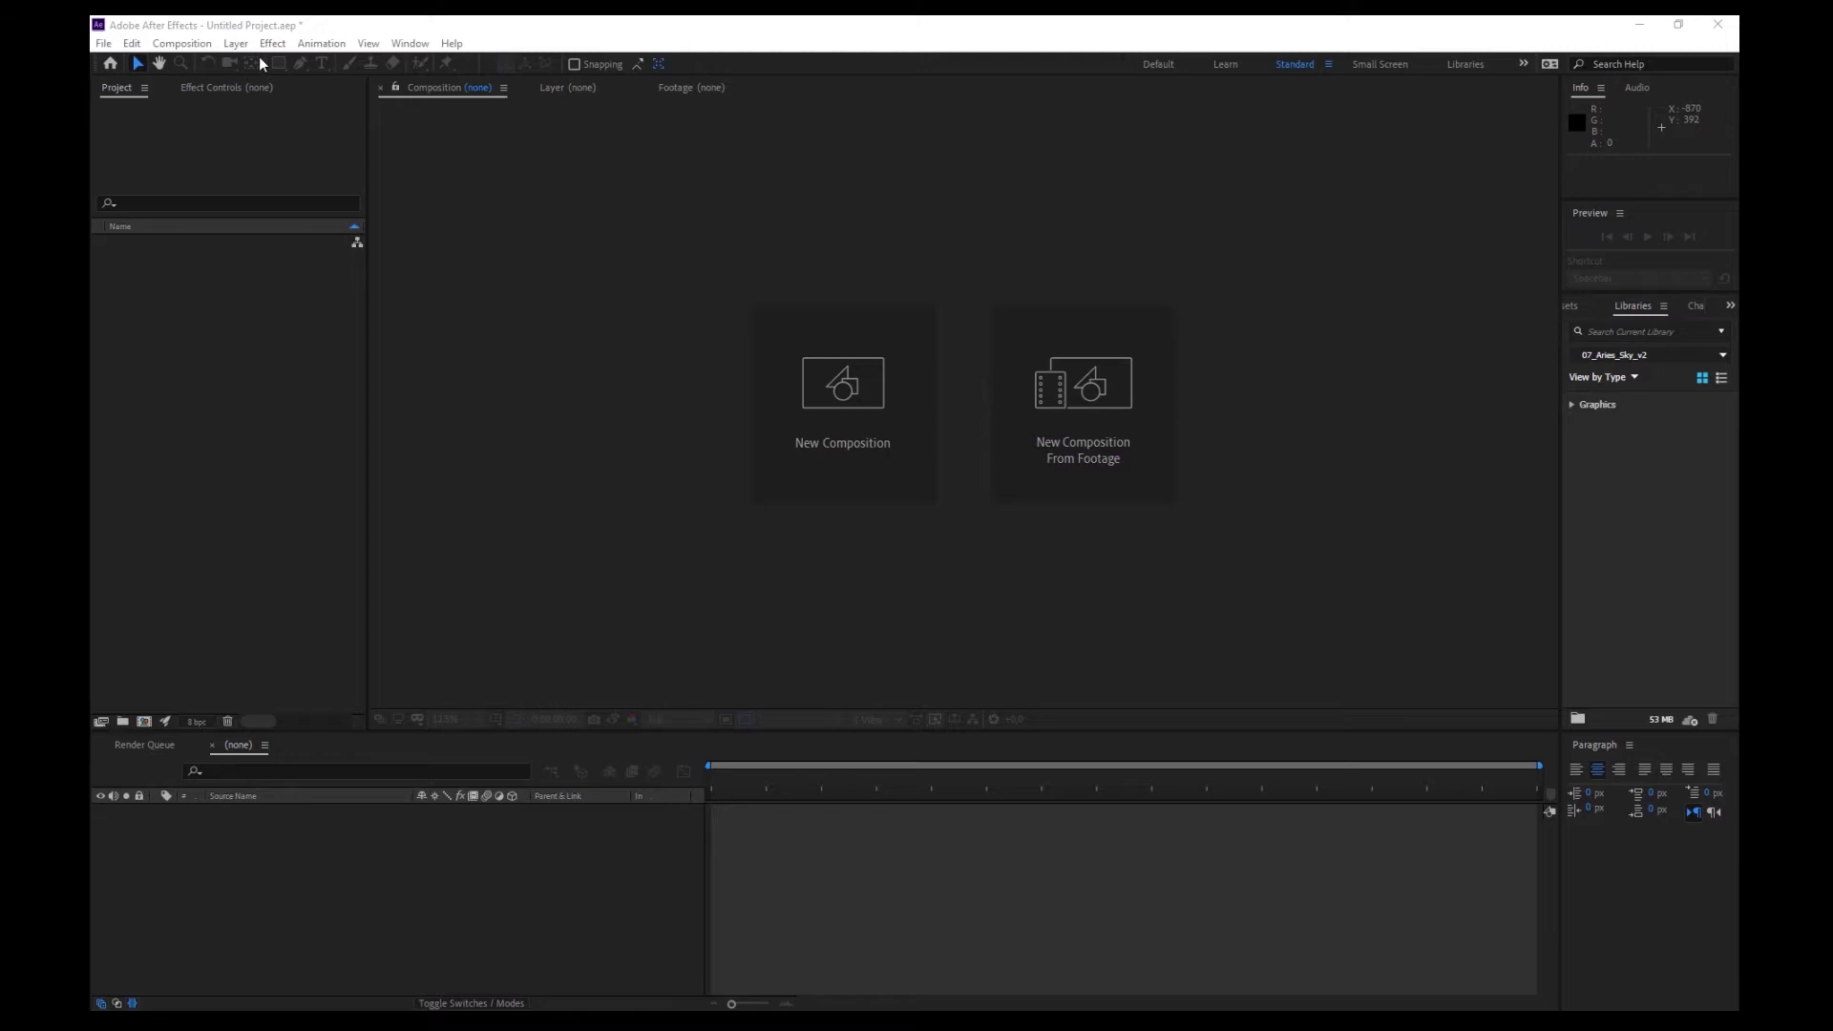
Create a new 1024 x 1024 px composition at 30 frames per second with a duration of 5 seconds.
{"action": "left_click", "coordinate": [182, 44]}
{"action": "left_click", "coordinate": [206, 60]}
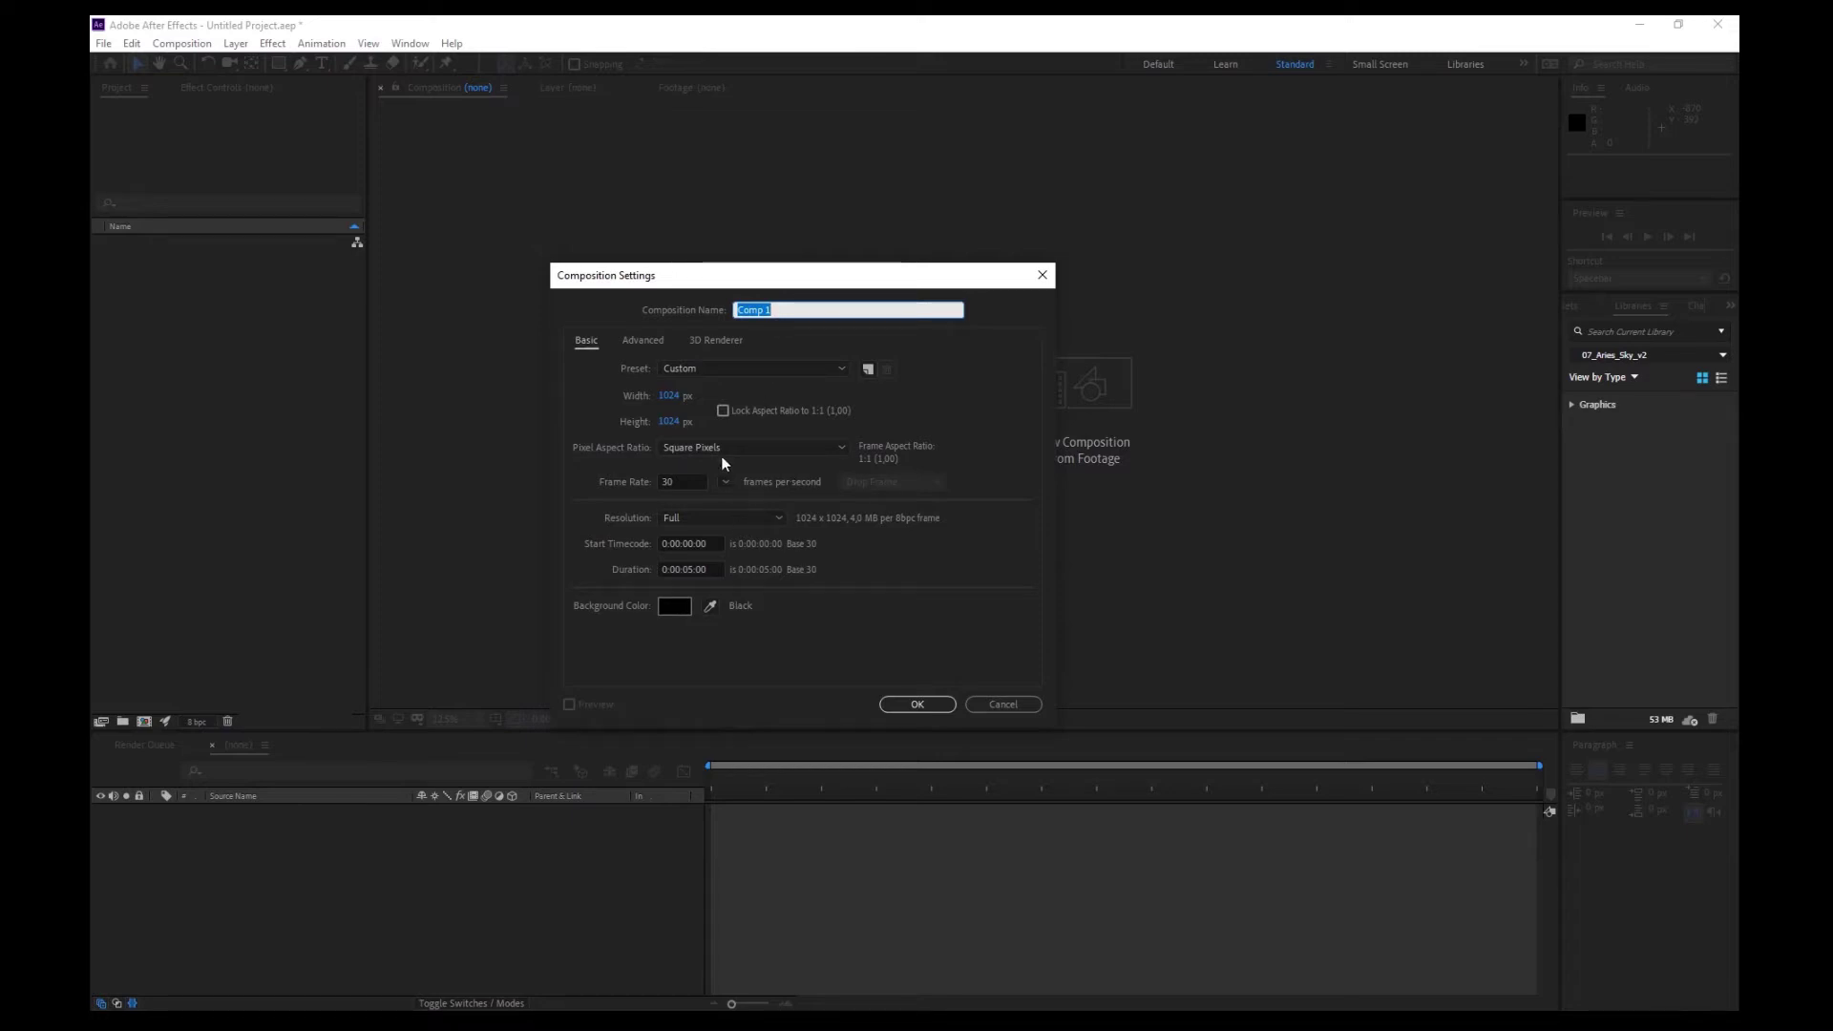
{"action": "left_click", "coordinate": [931, 710]}
{"action": "left_click", "coordinate": [213, 334]}
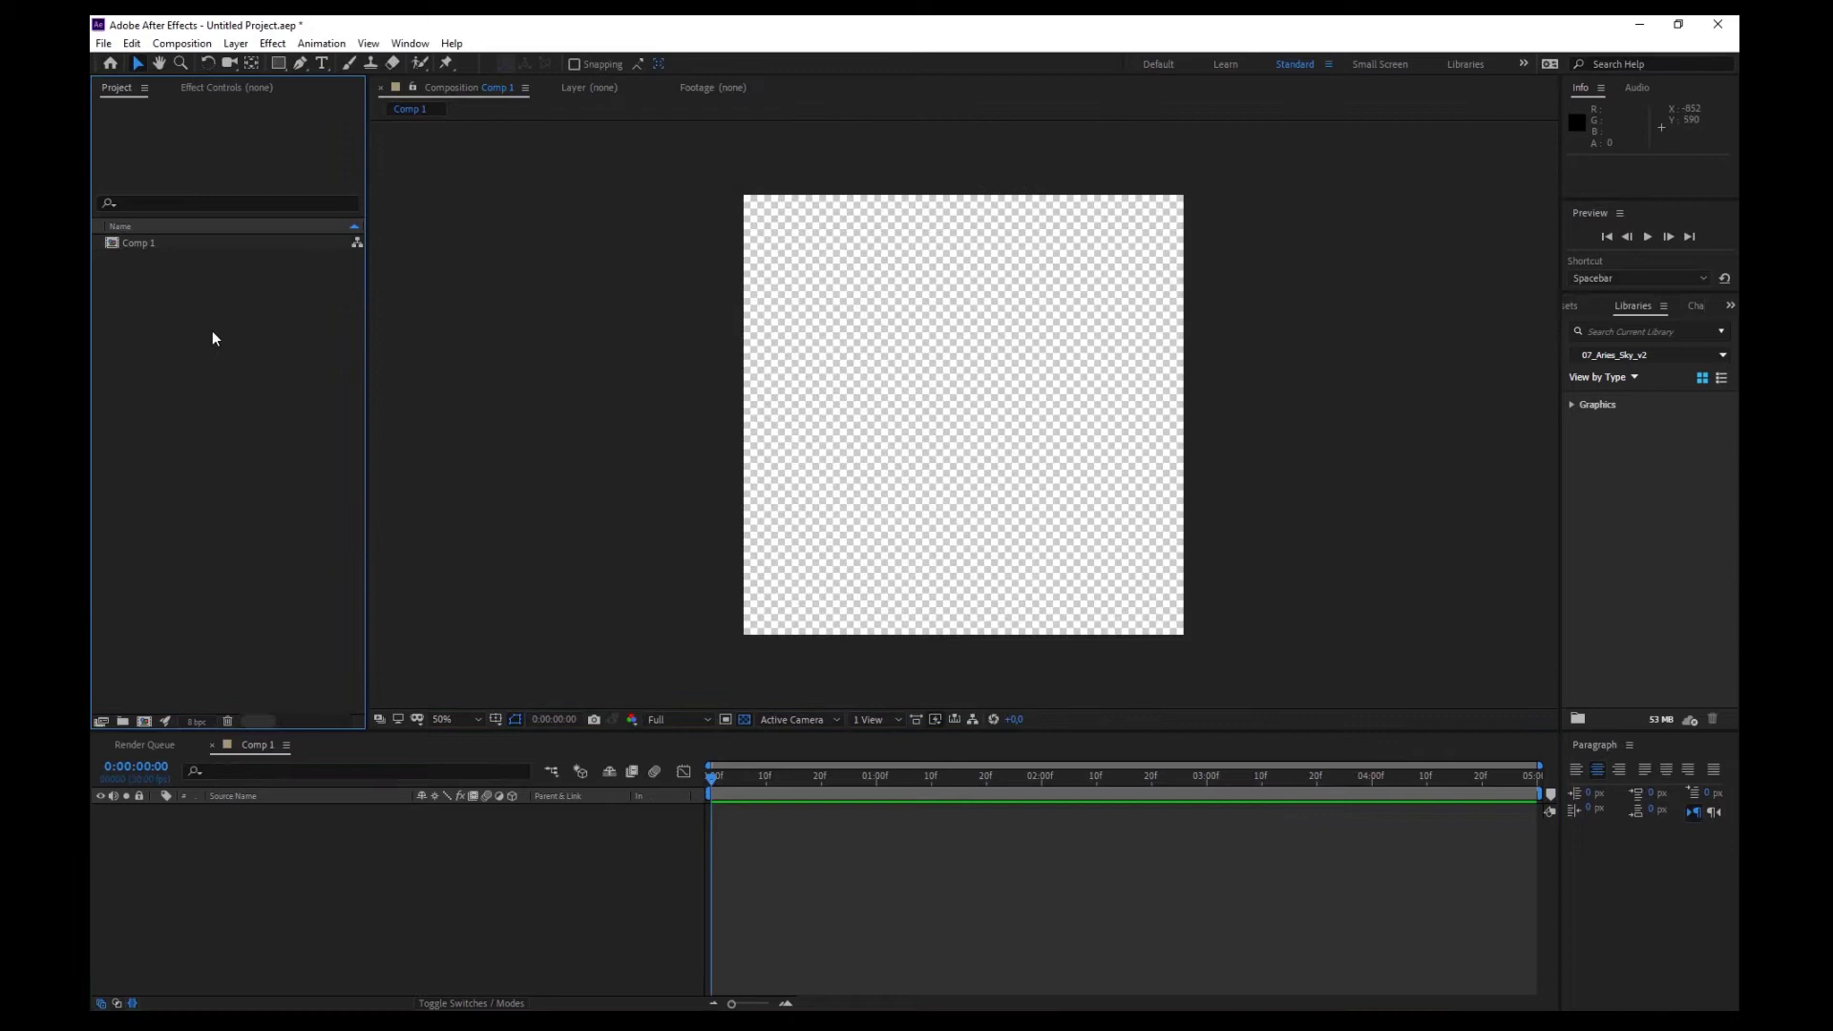
{"action": "double_click", "coordinate": [212, 330]}
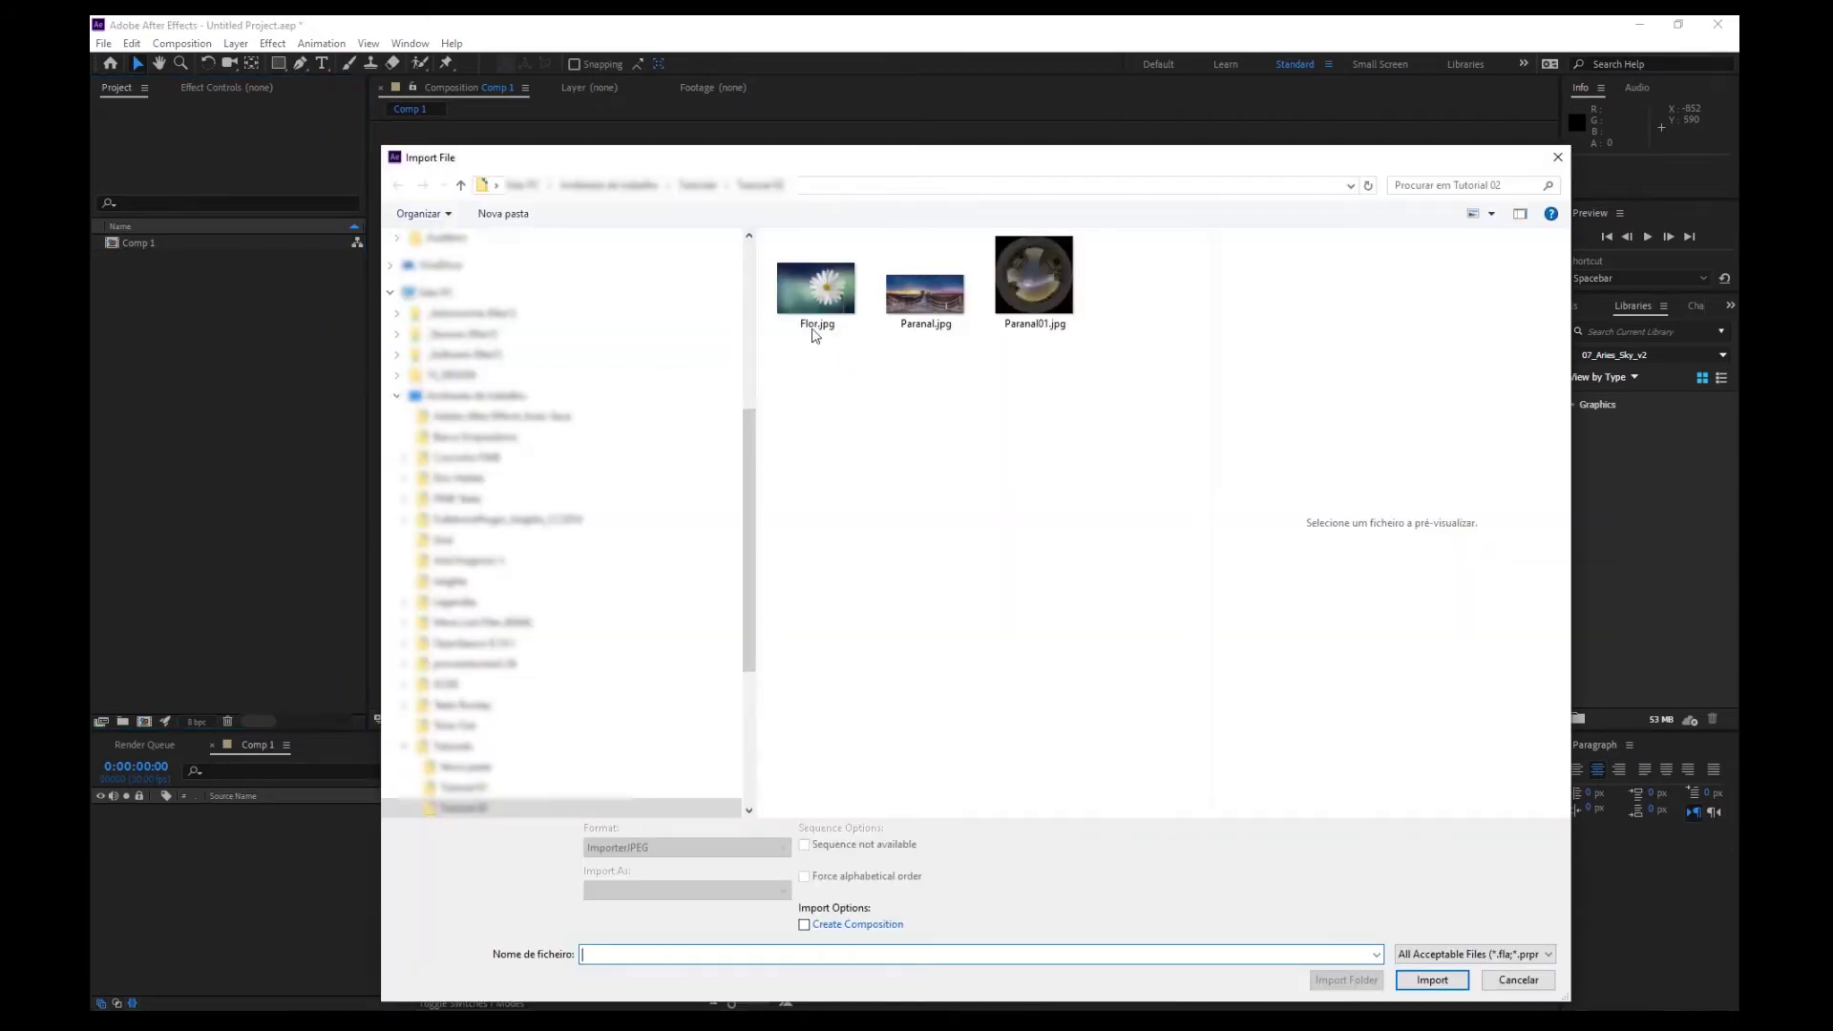
{"action": "left_click", "coordinate": [813, 330]}
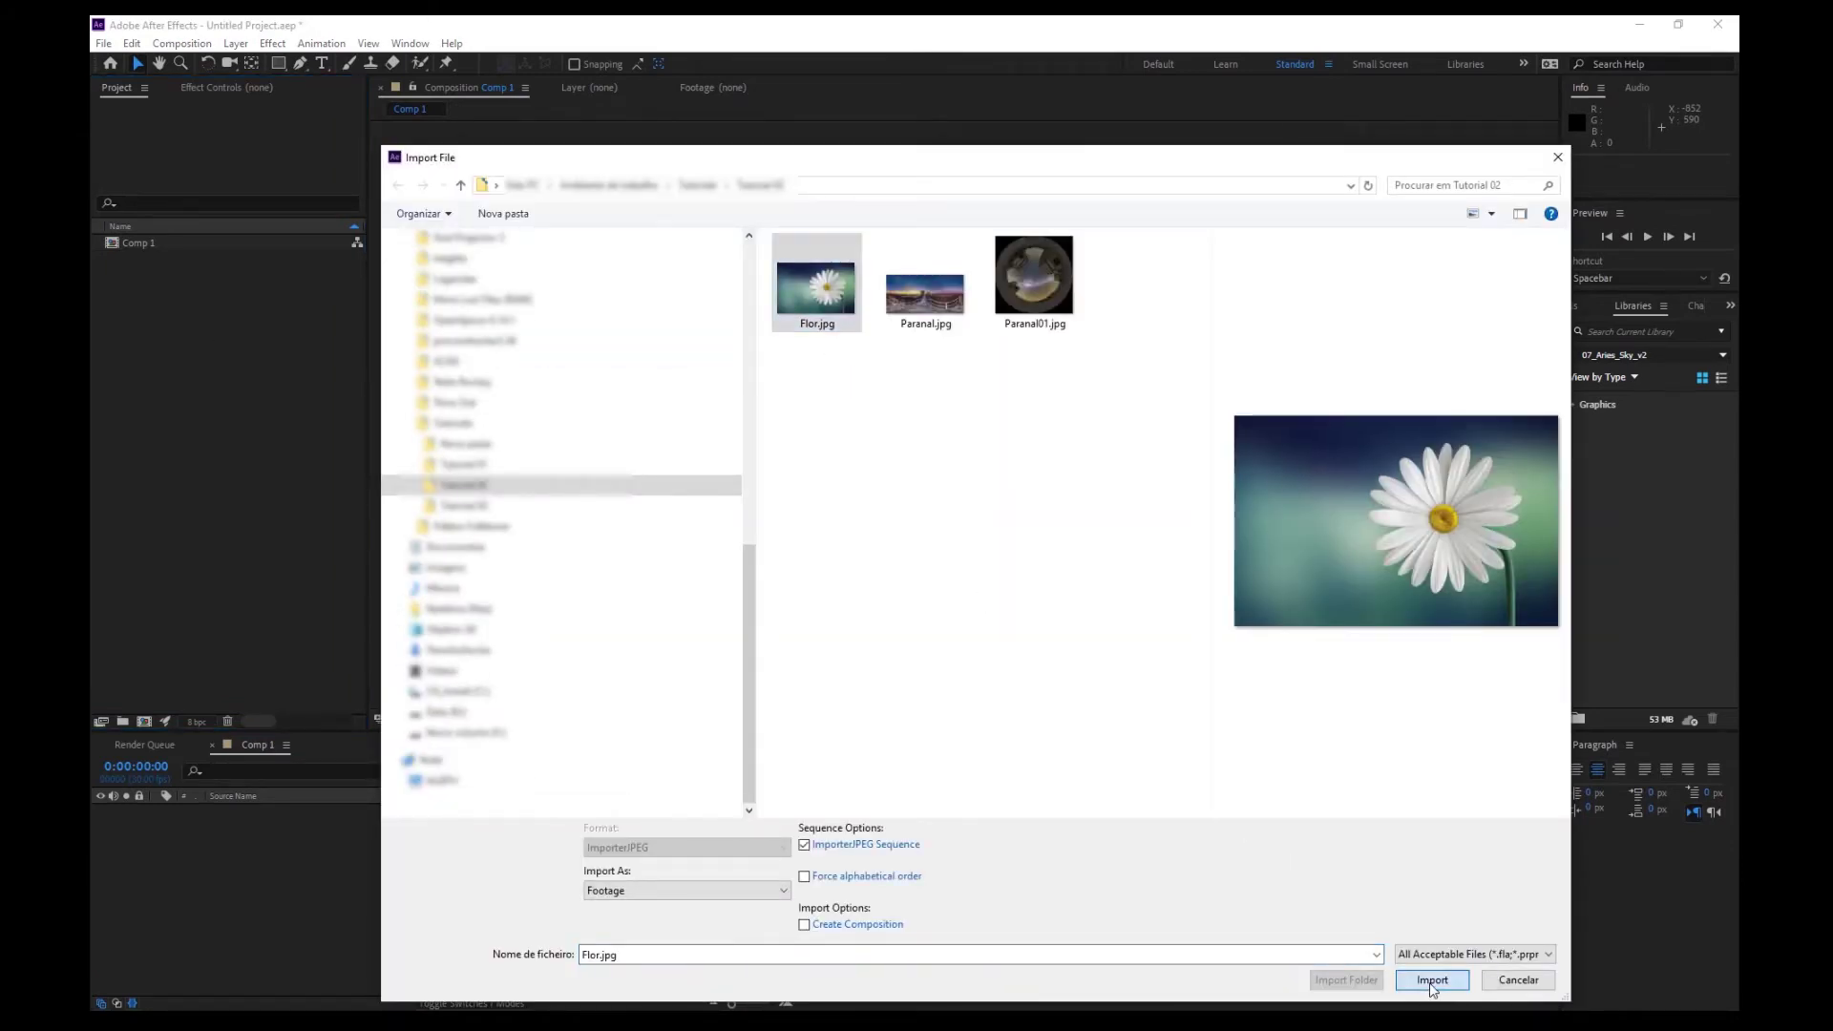
{"action": "left_click", "coordinate": [1431, 982]}
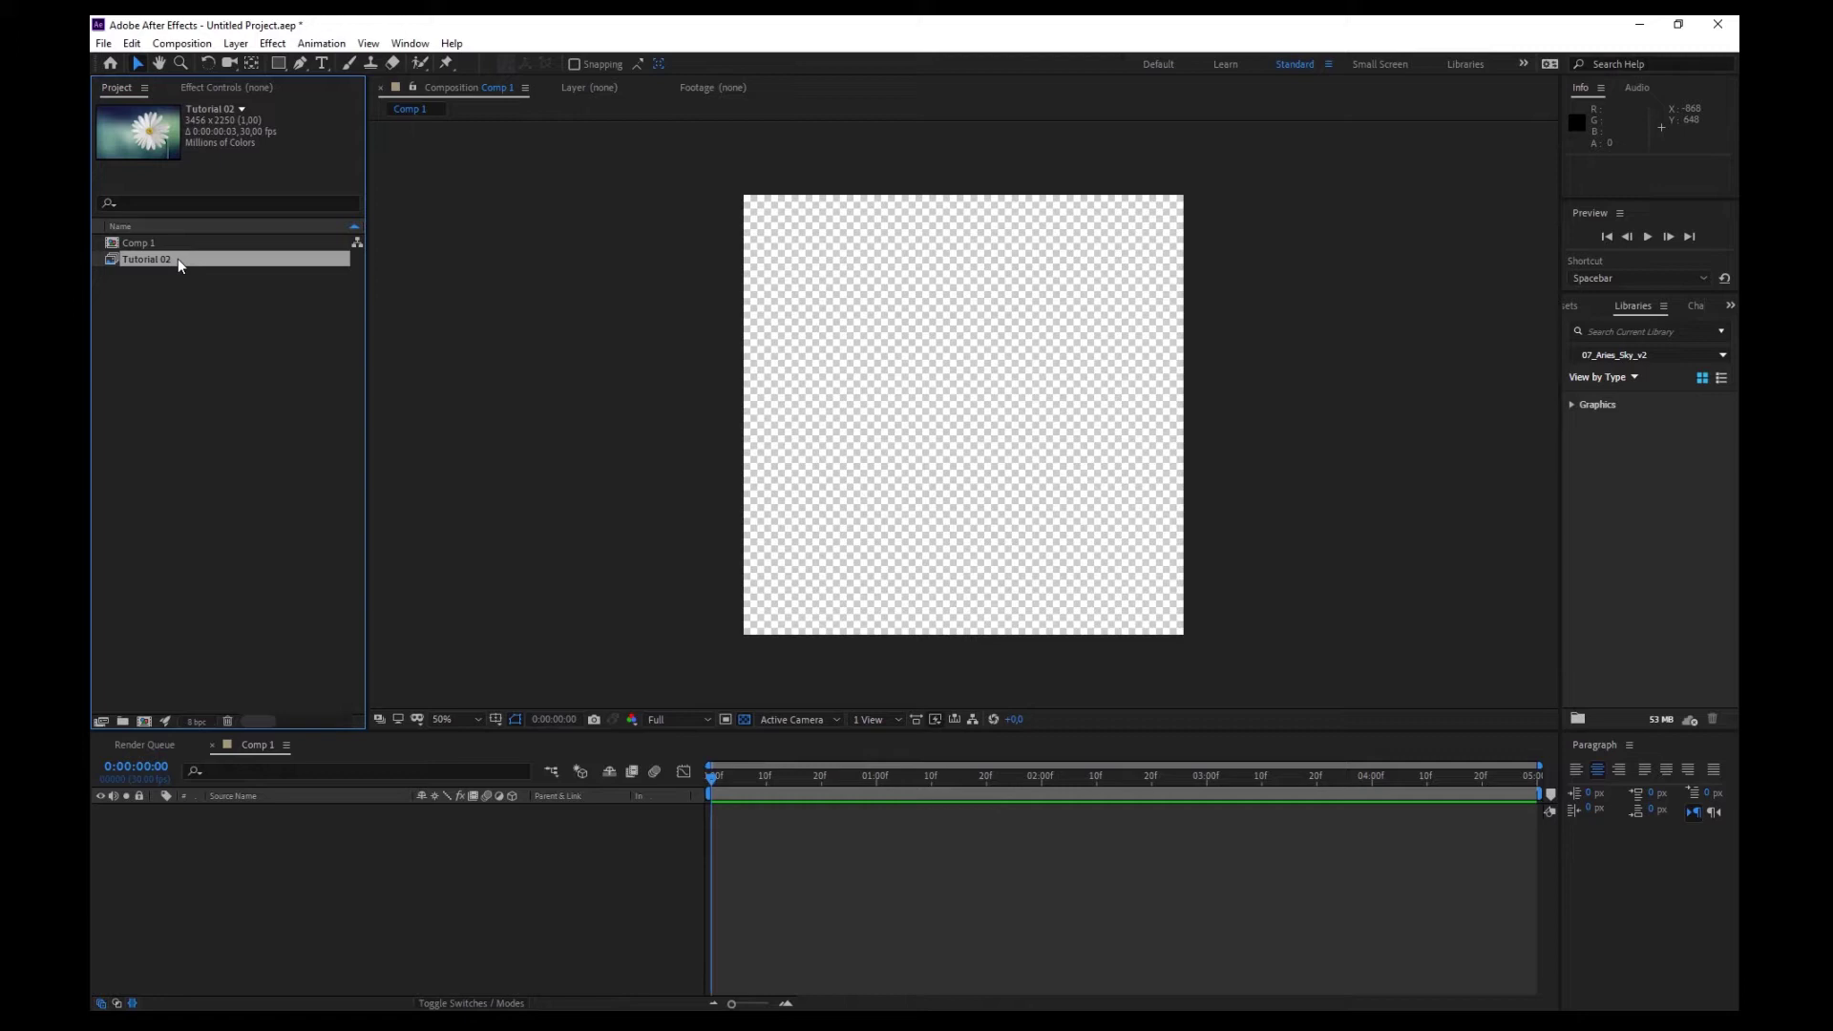
{"action": "key", "text": "Delete"}
Import Flor.jpg as a single still image with the JPEG sequence option off, and add it to Comp 1.
{"action": "double_click", "coordinate": [187, 323]}
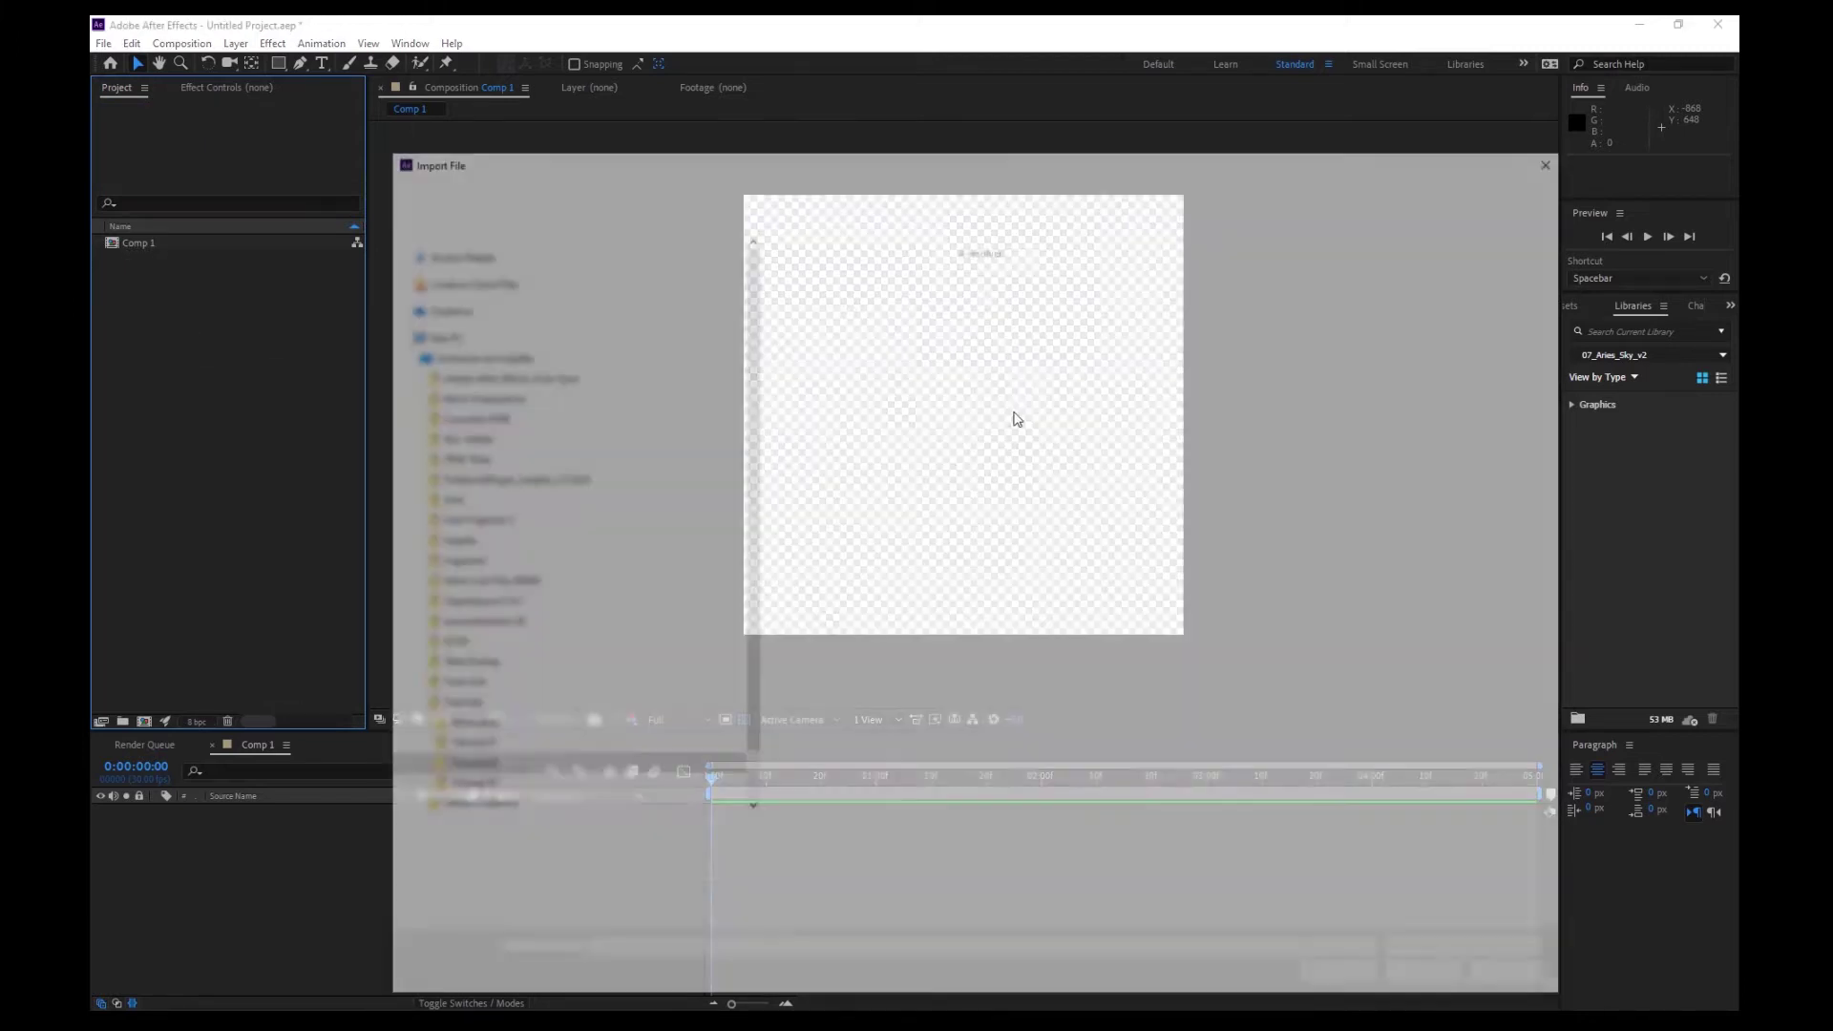
{"action": "left_click", "coordinate": [840, 320]}
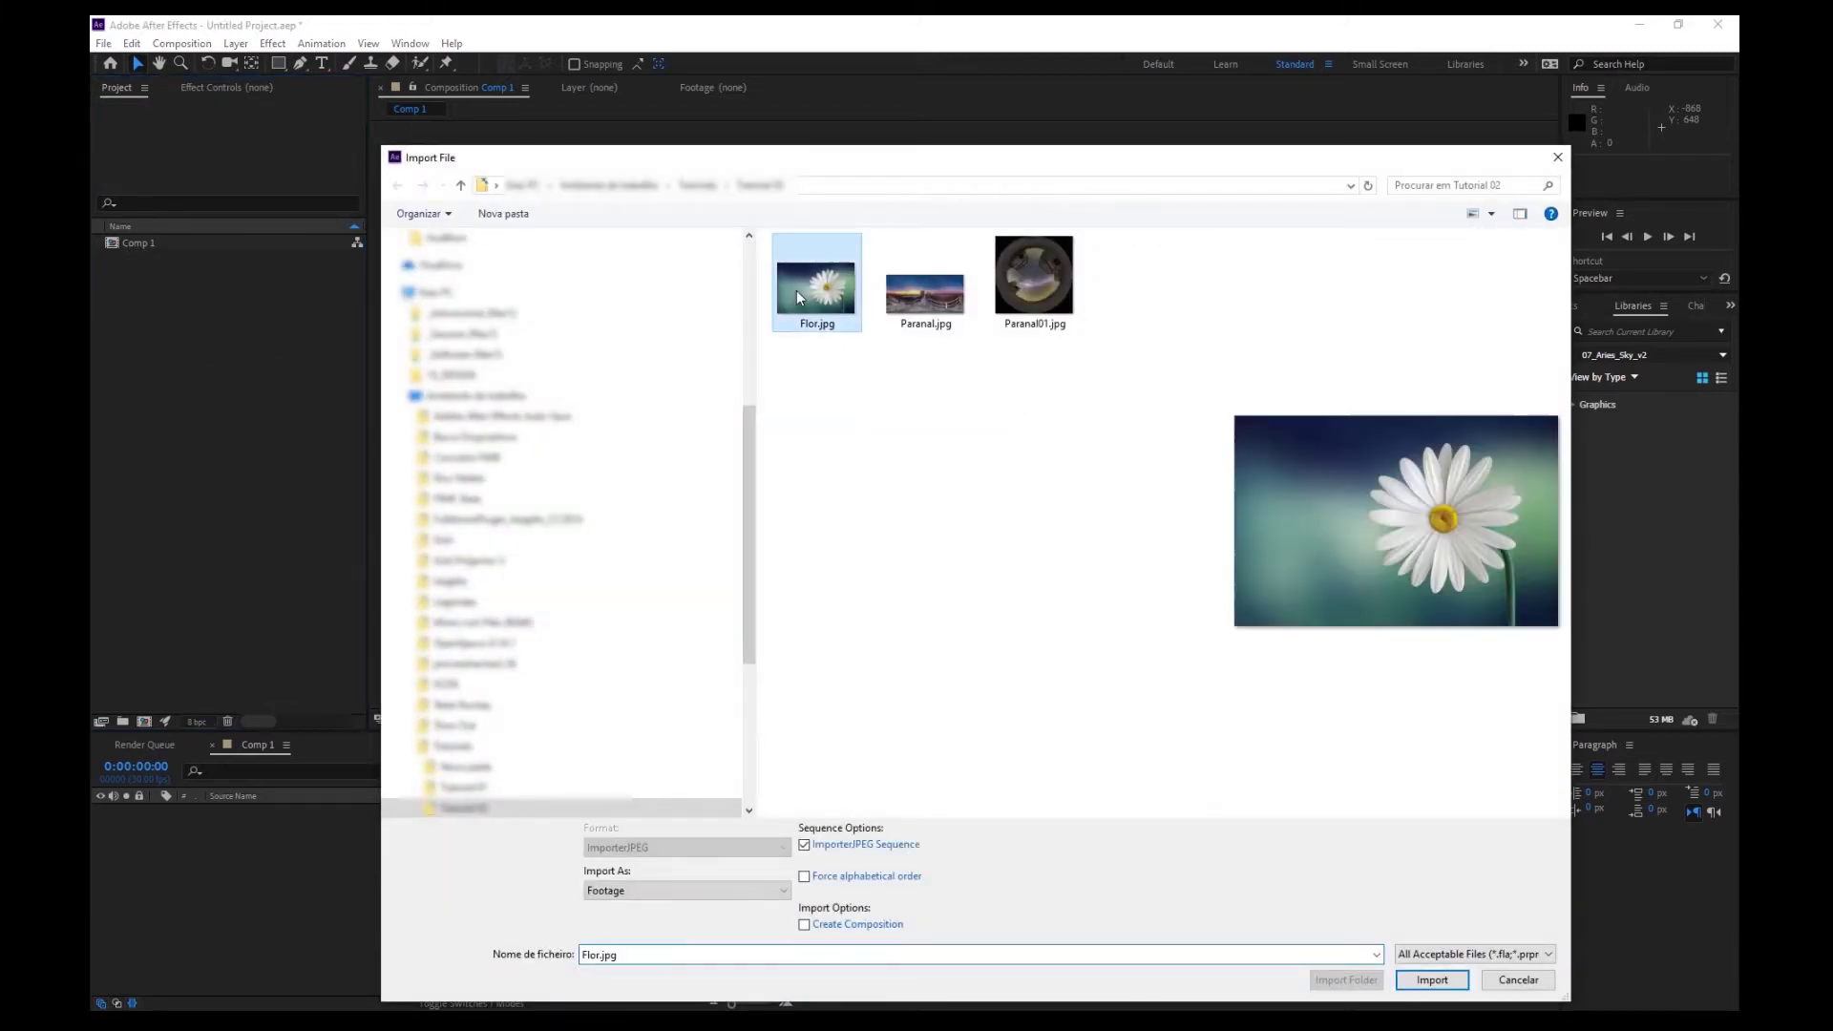
{"action": "left_click", "coordinate": [804, 844]}
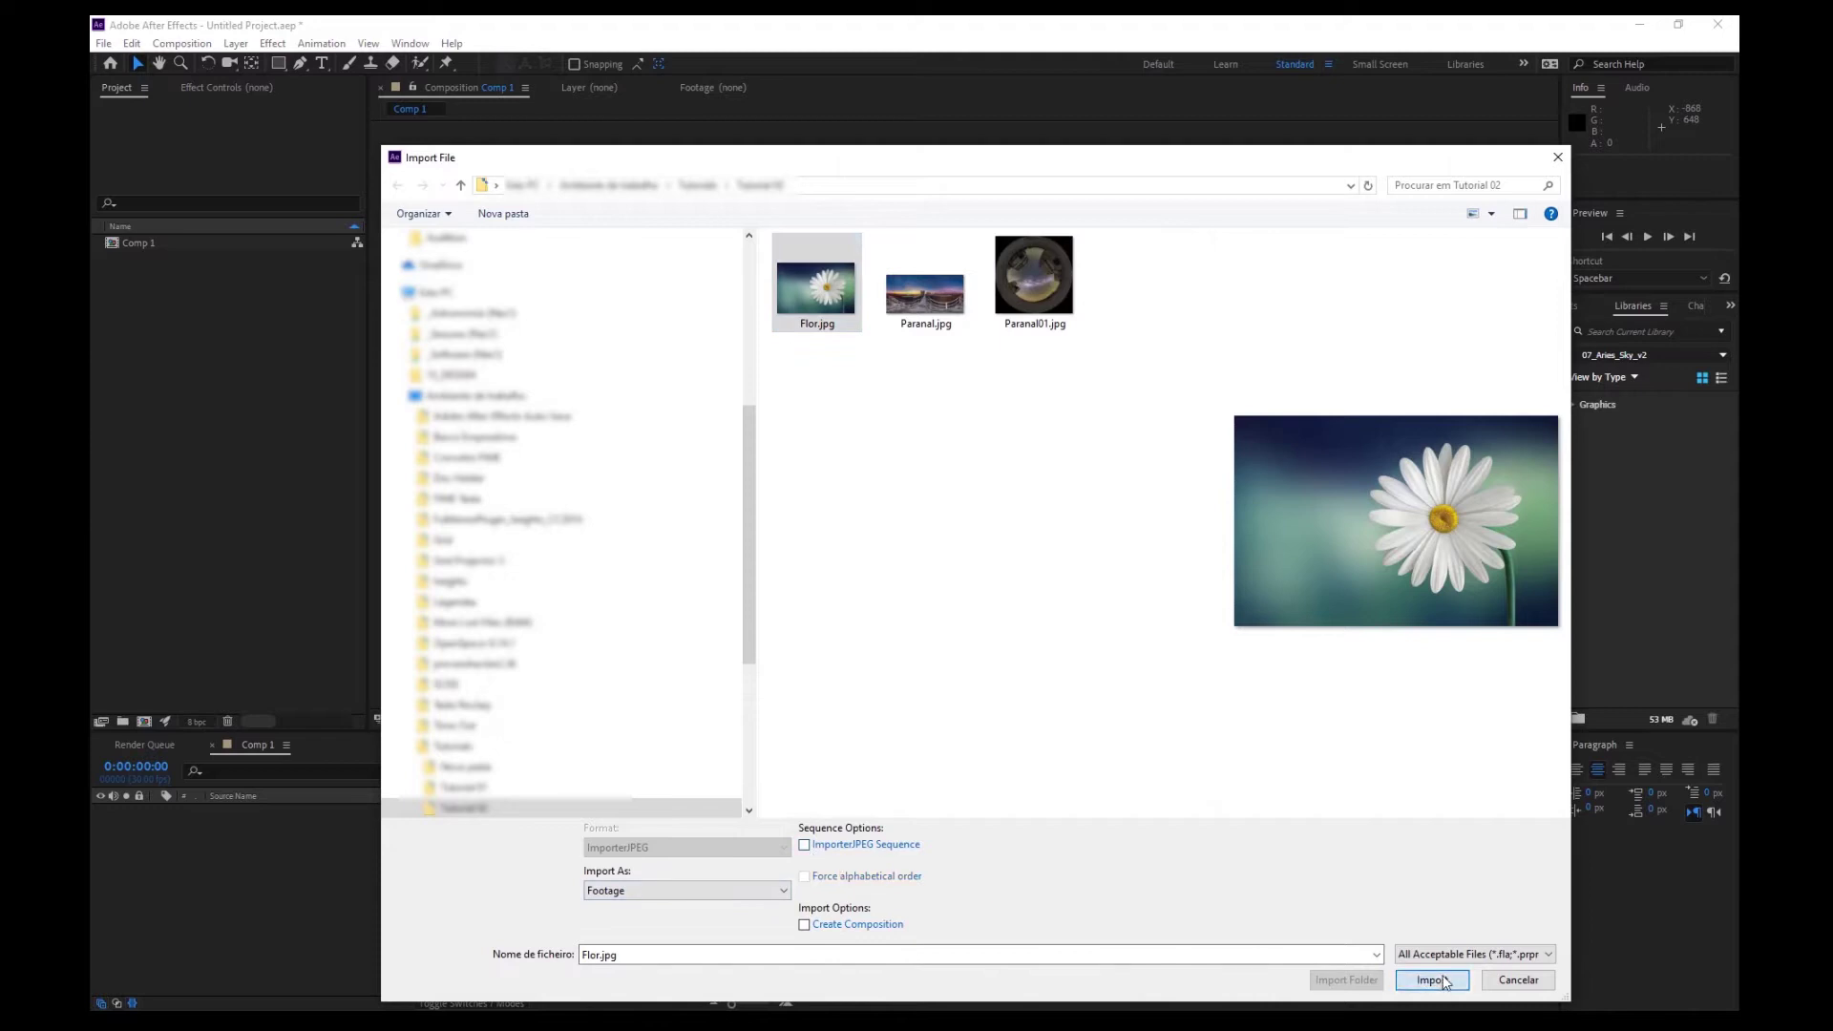
{"action": "left_click", "coordinate": [1432, 981]}
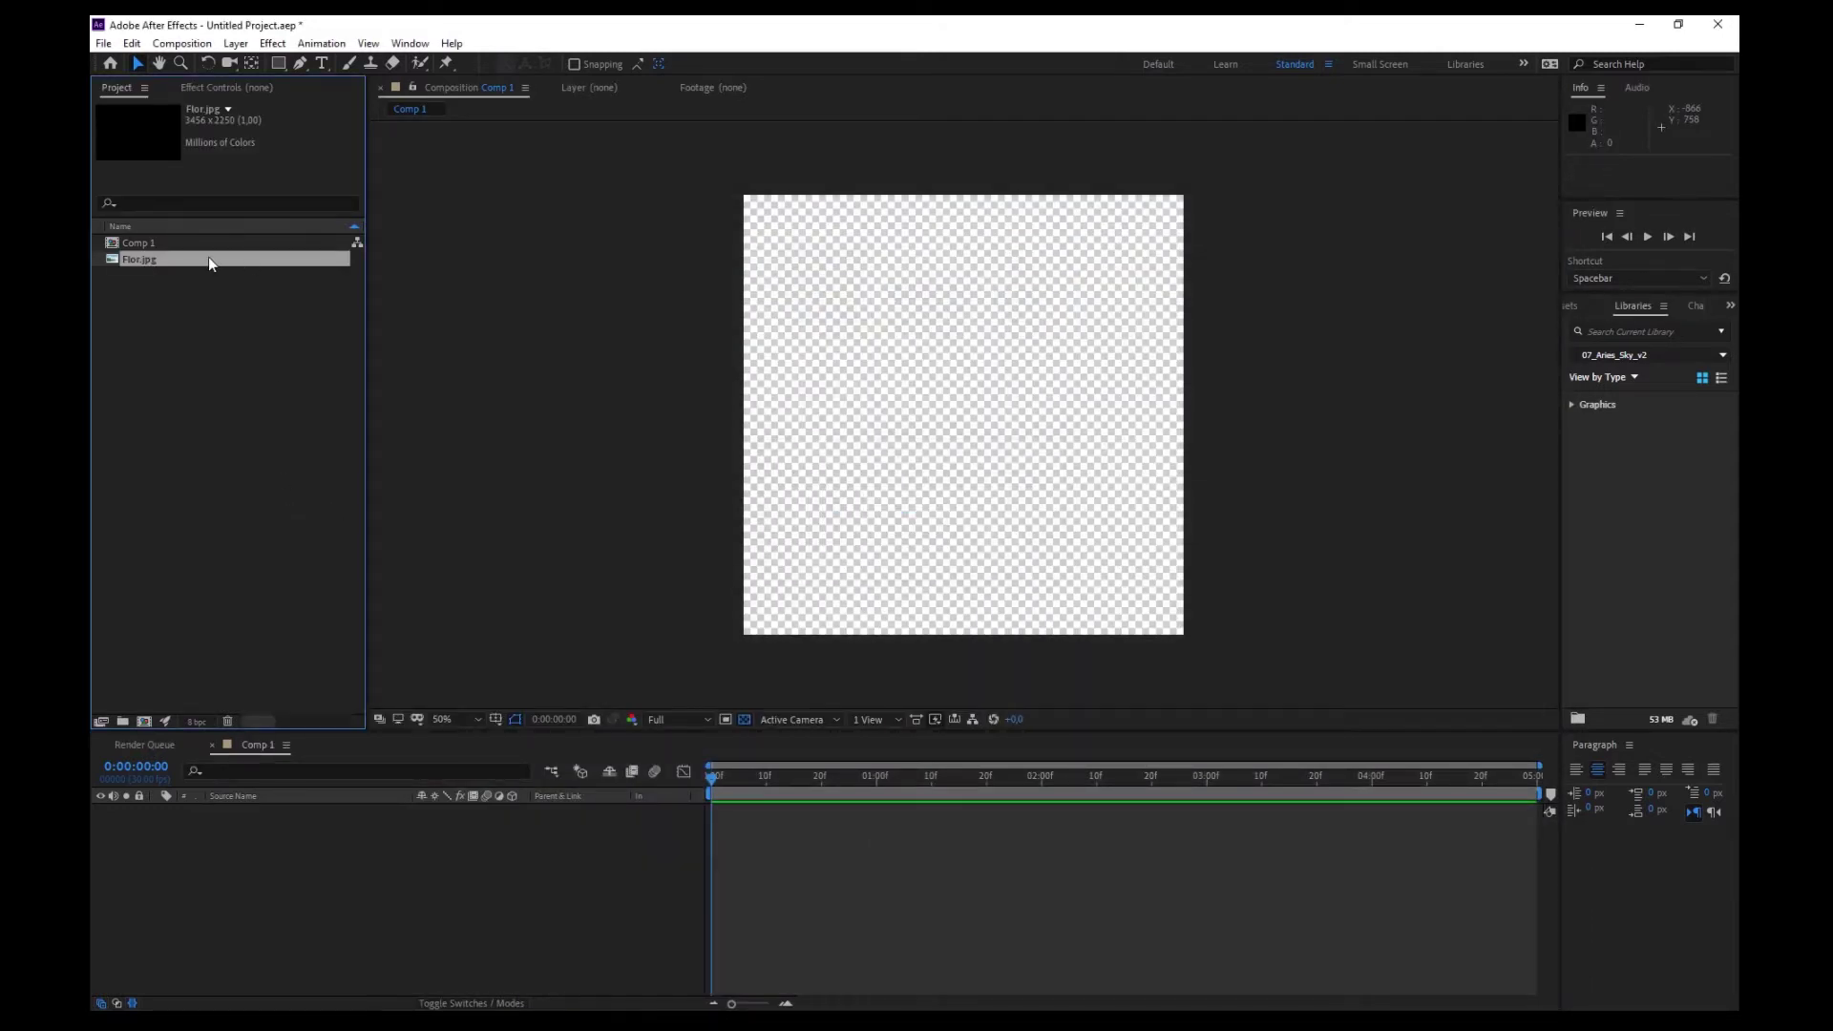
{"action": "left_click_drag", "start_coordinate": [208, 255], "coordinate": [976, 447]}
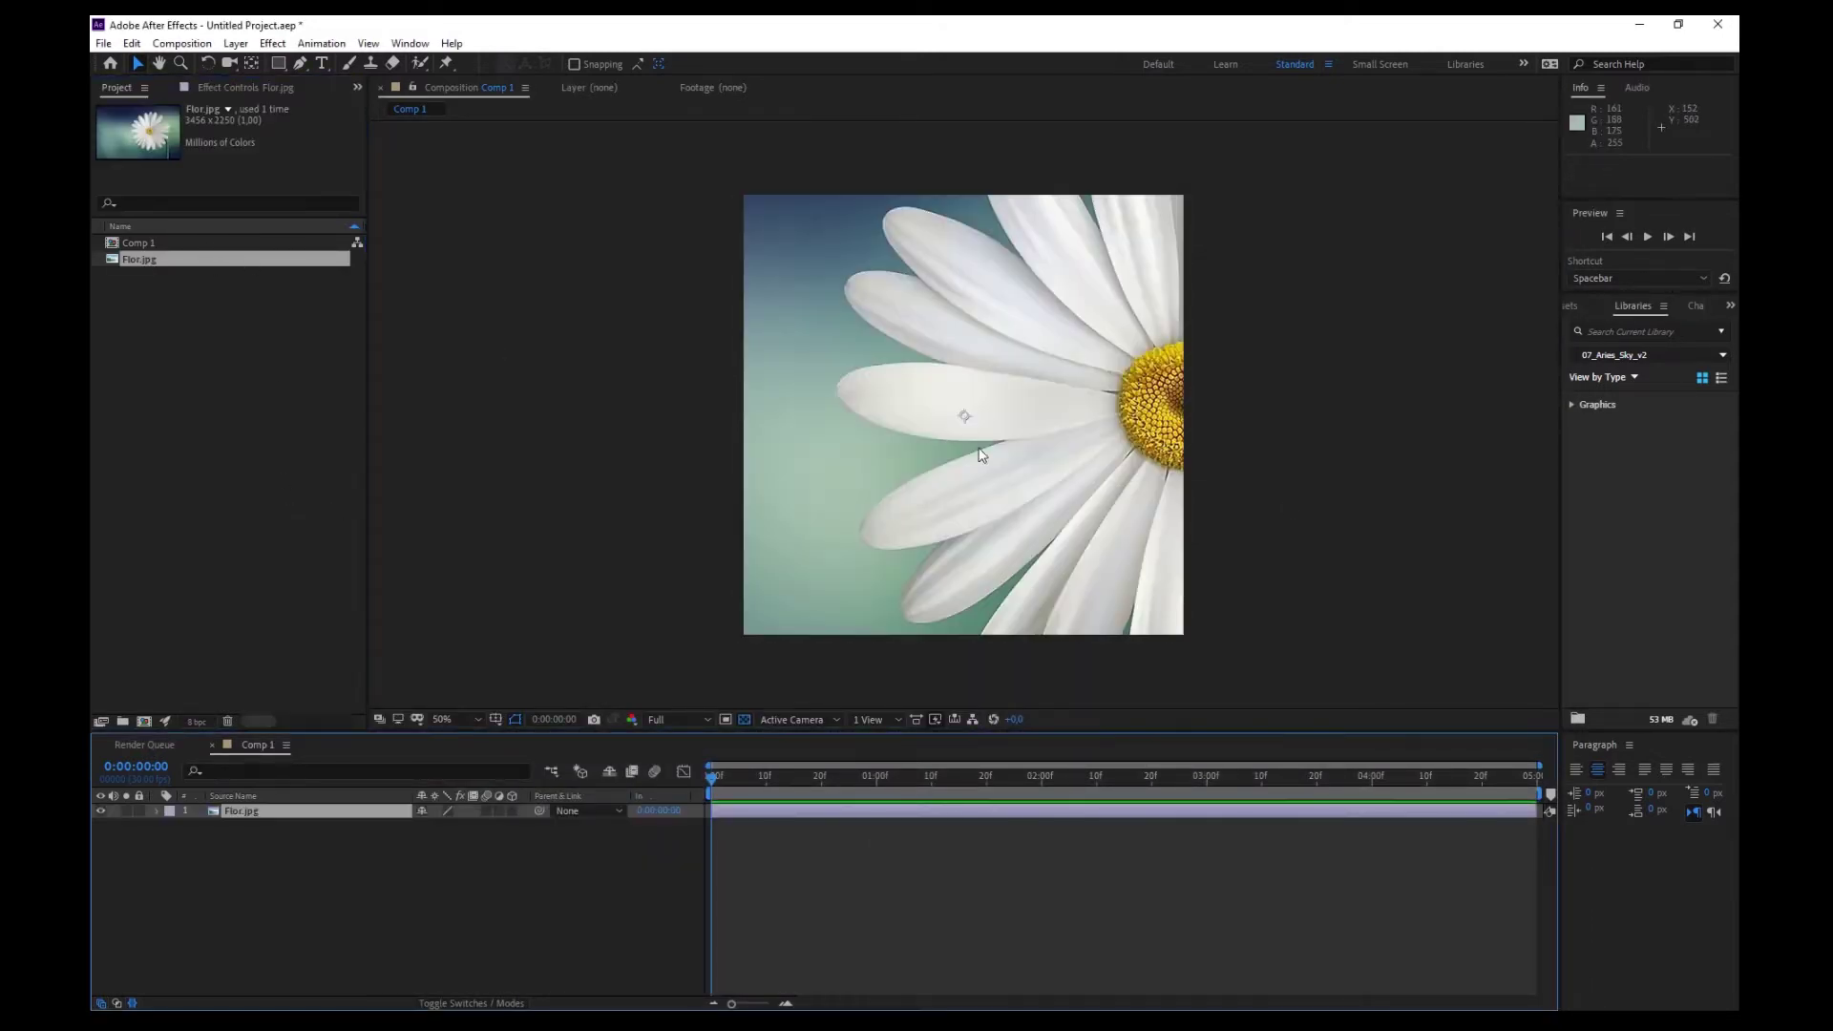
Apply the Navegar Foundation Fulldome effect to the Flor.jpg layer.
{"action": "left_click", "coordinate": [269, 44]}
{"action": "mouse_move", "coordinate": [336, 374]}
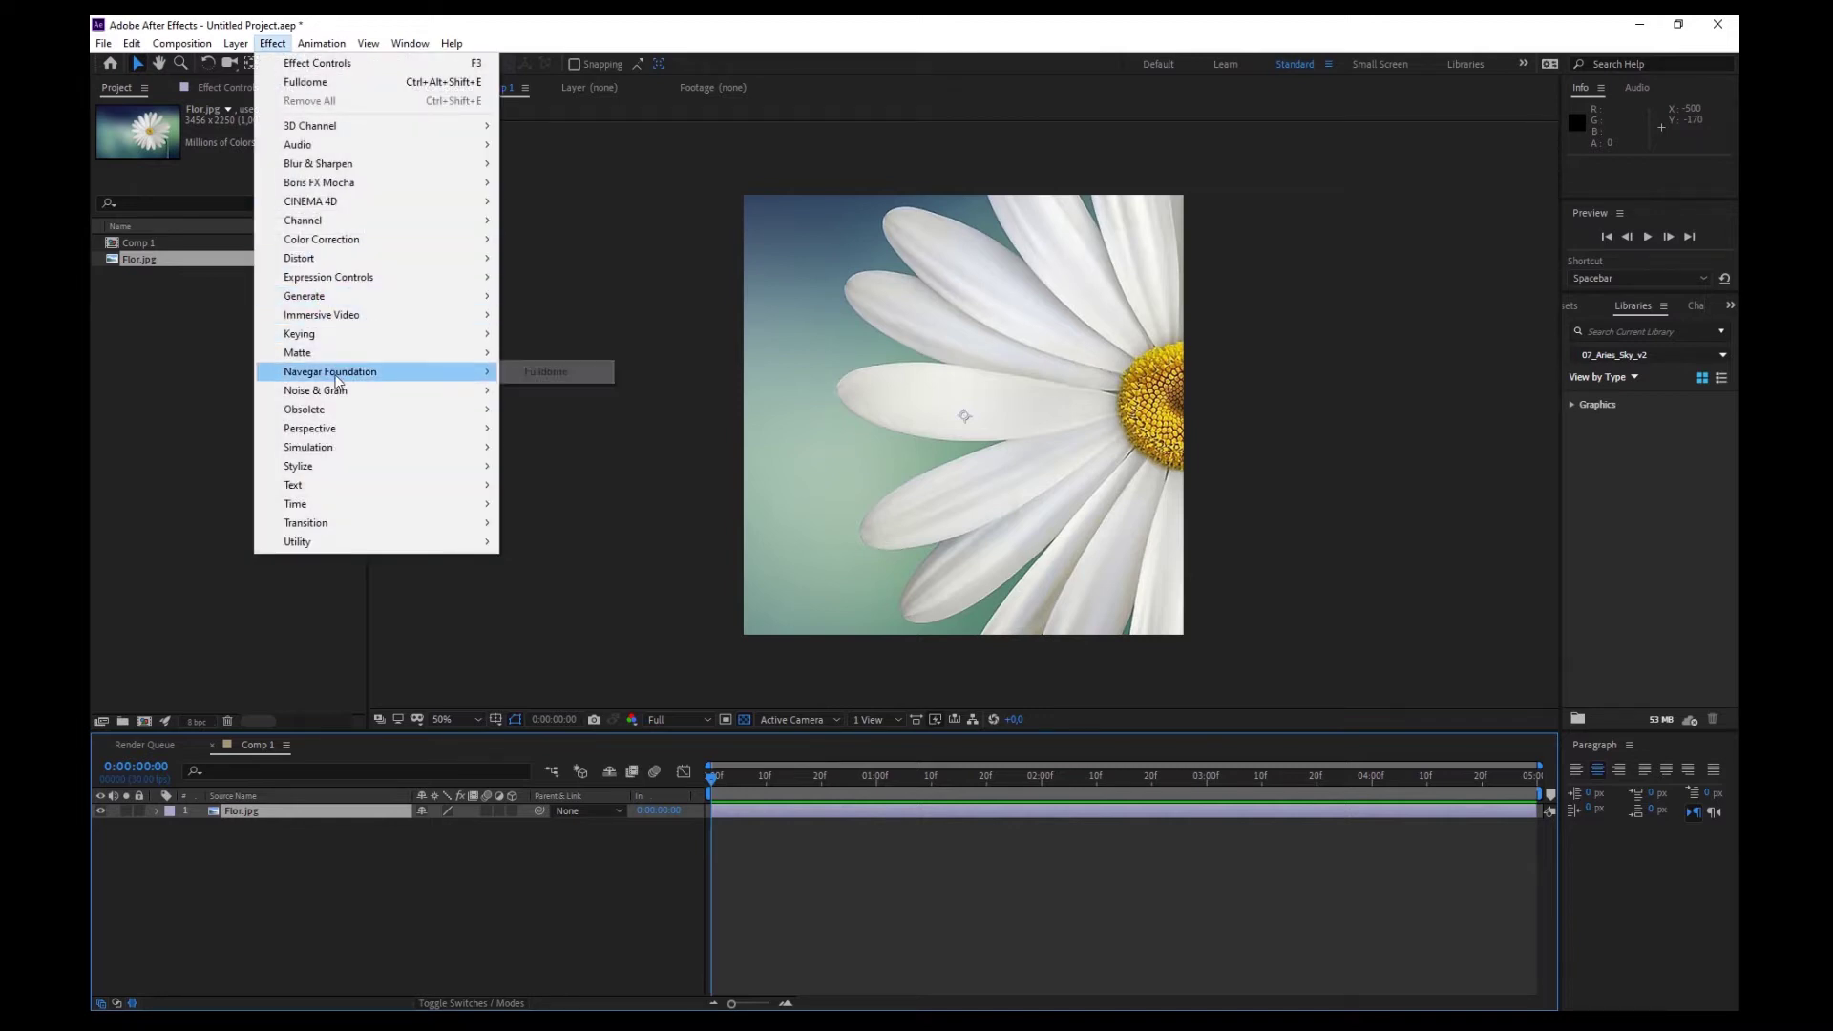
{"action": "left_click", "coordinate": [571, 371]}
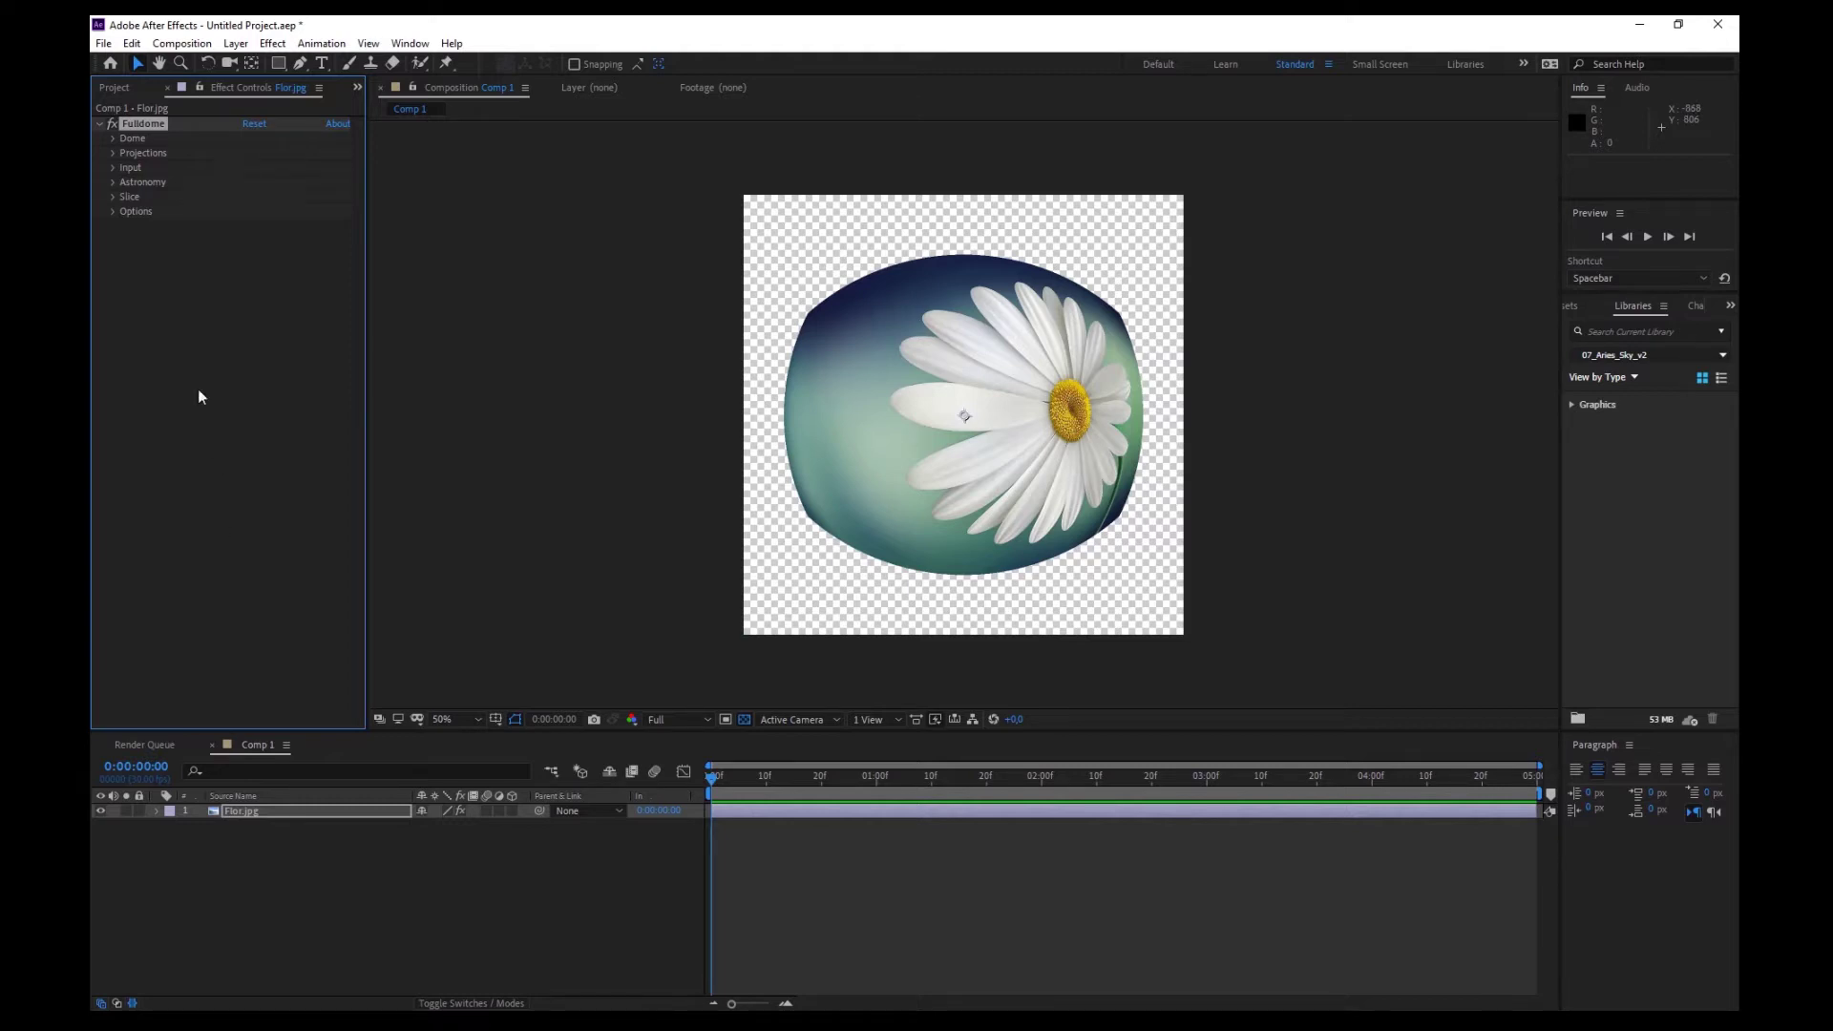
Enable Color Limits in the Fulldome effect's options to mask the area outside the dome circle in black.
{"action": "left_click", "coordinate": [113, 154]}
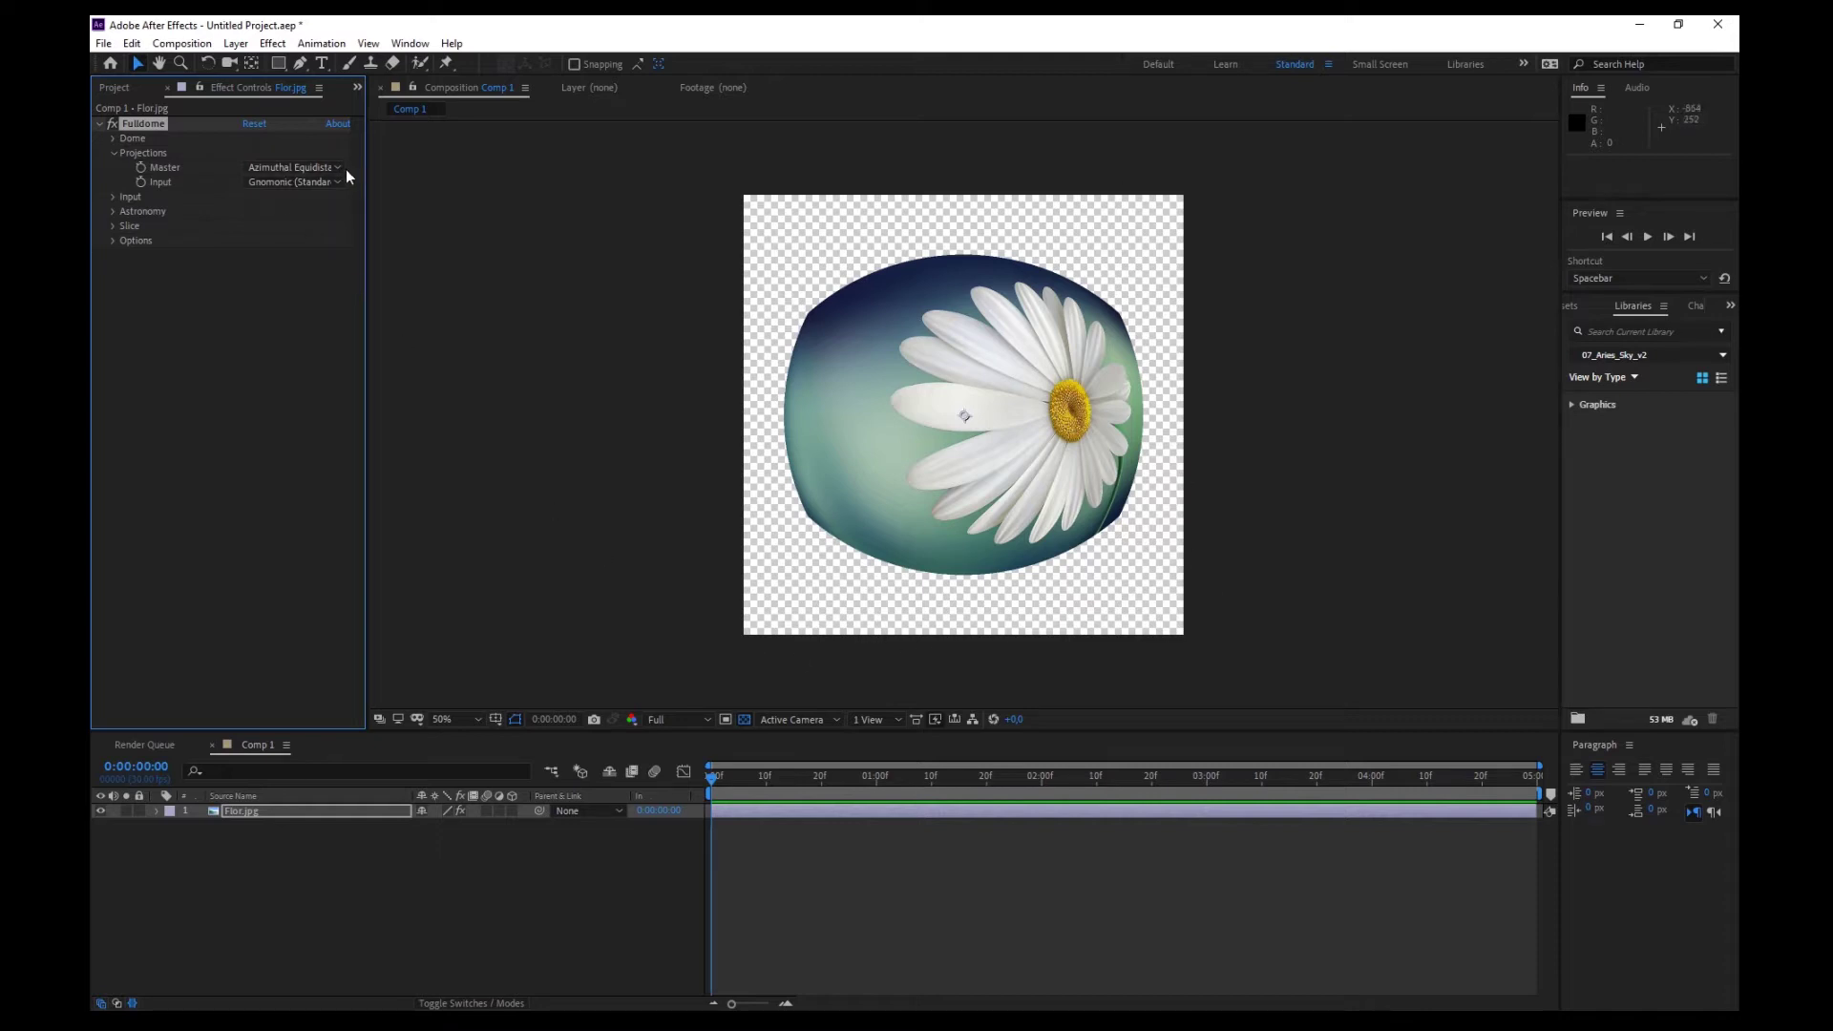
{"action": "left_click", "coordinate": [113, 240]}
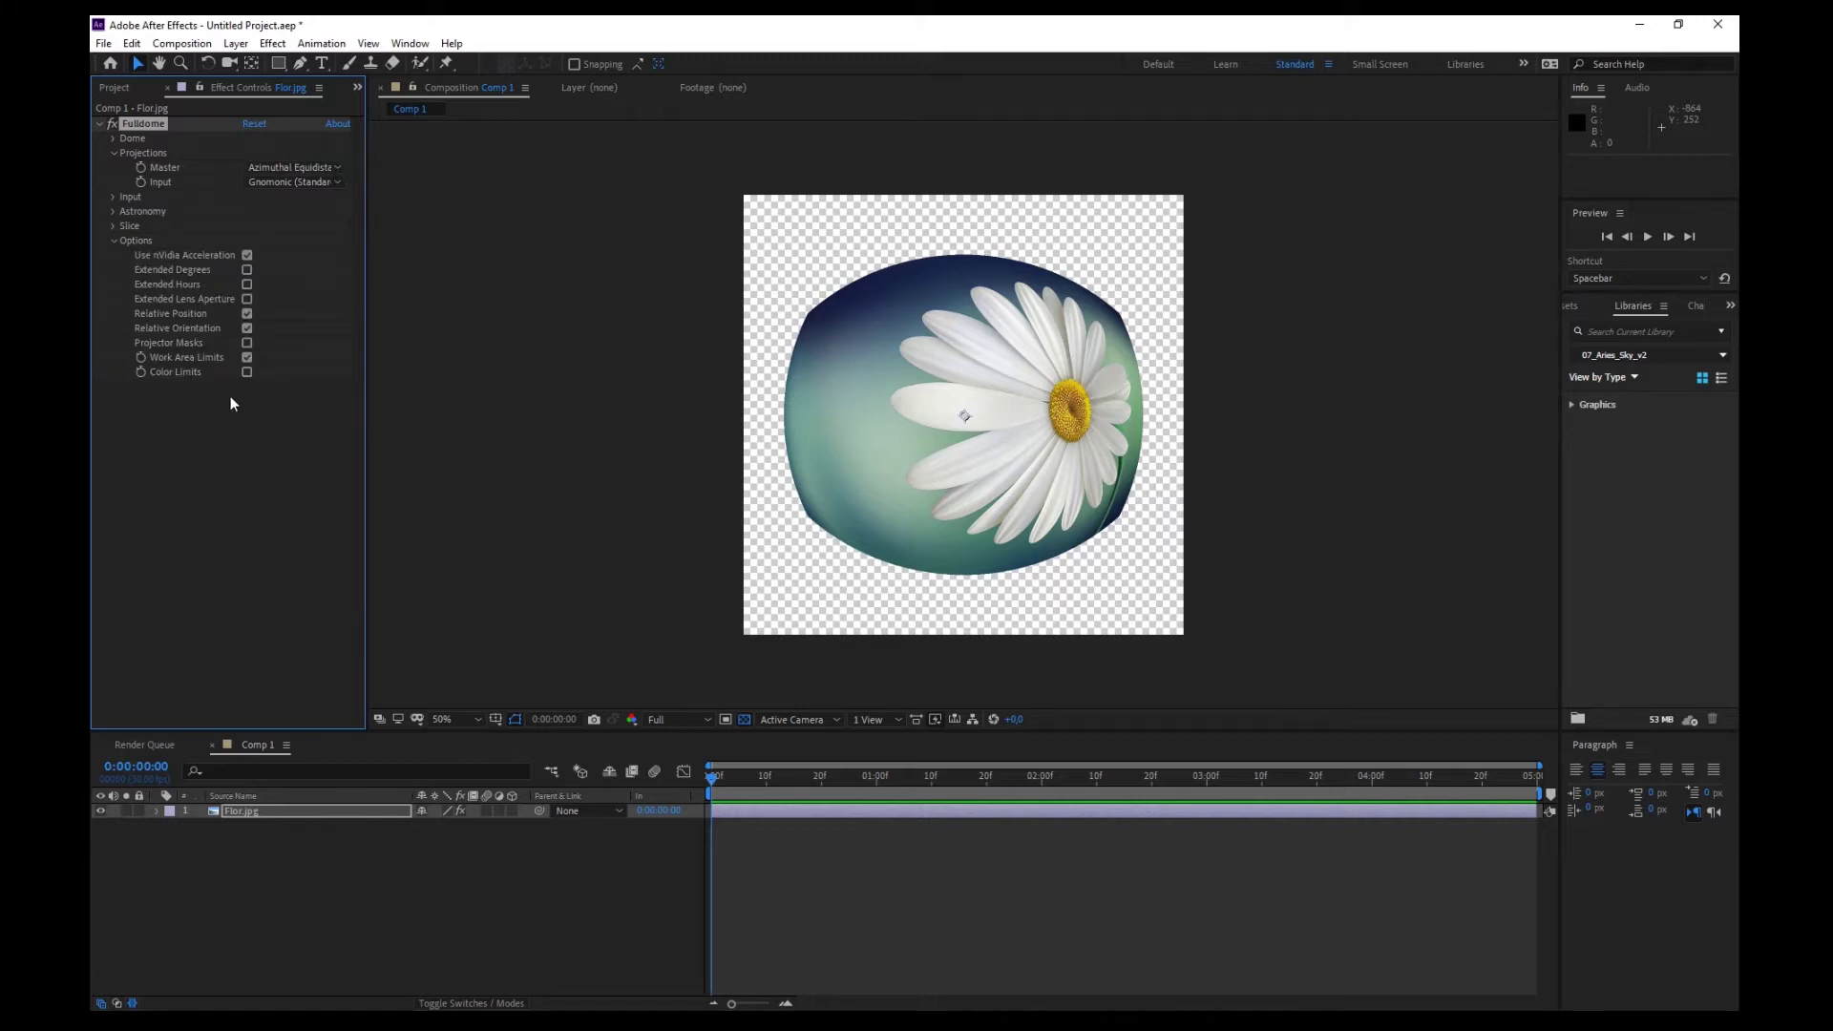
{"action": "left_click", "coordinate": [246, 371]}
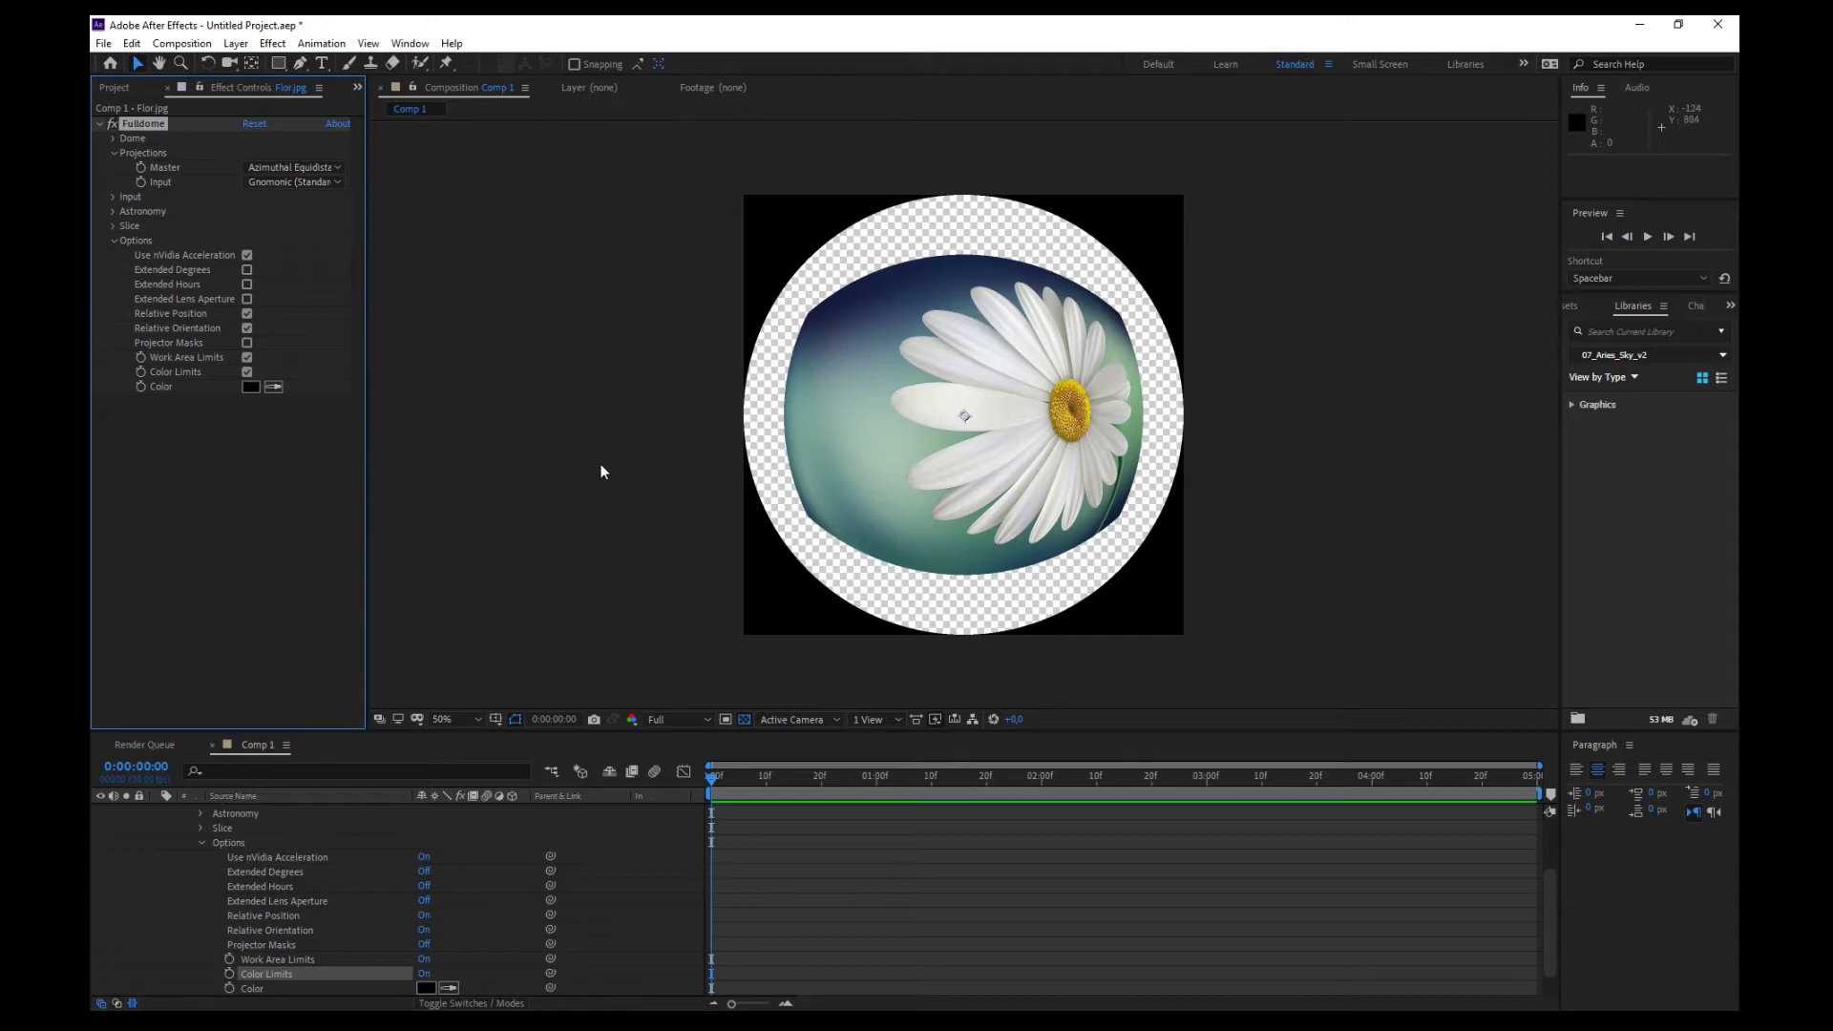
{"action": "left_click", "coordinate": [117, 241]}
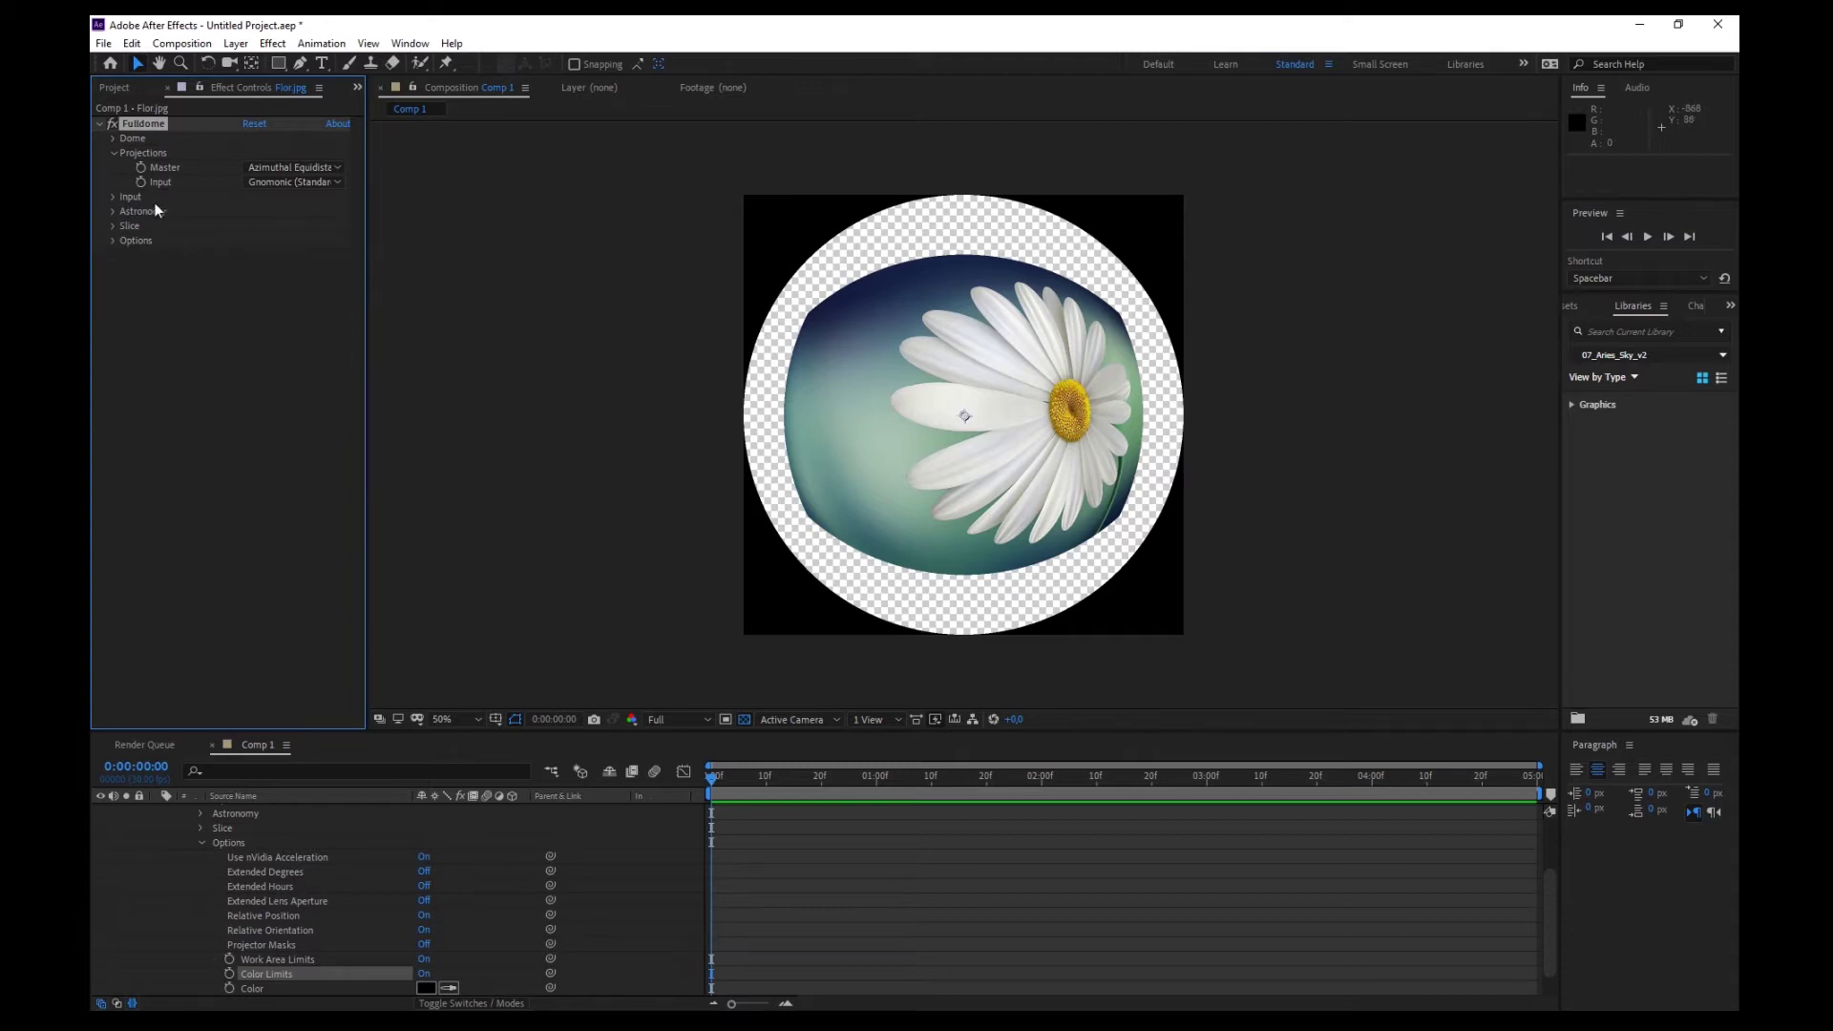
Review the input projection types offered by the Fulldome effect, keeping Gnomonic (Standard) selected.
{"action": "left_click", "coordinate": [268, 182]}
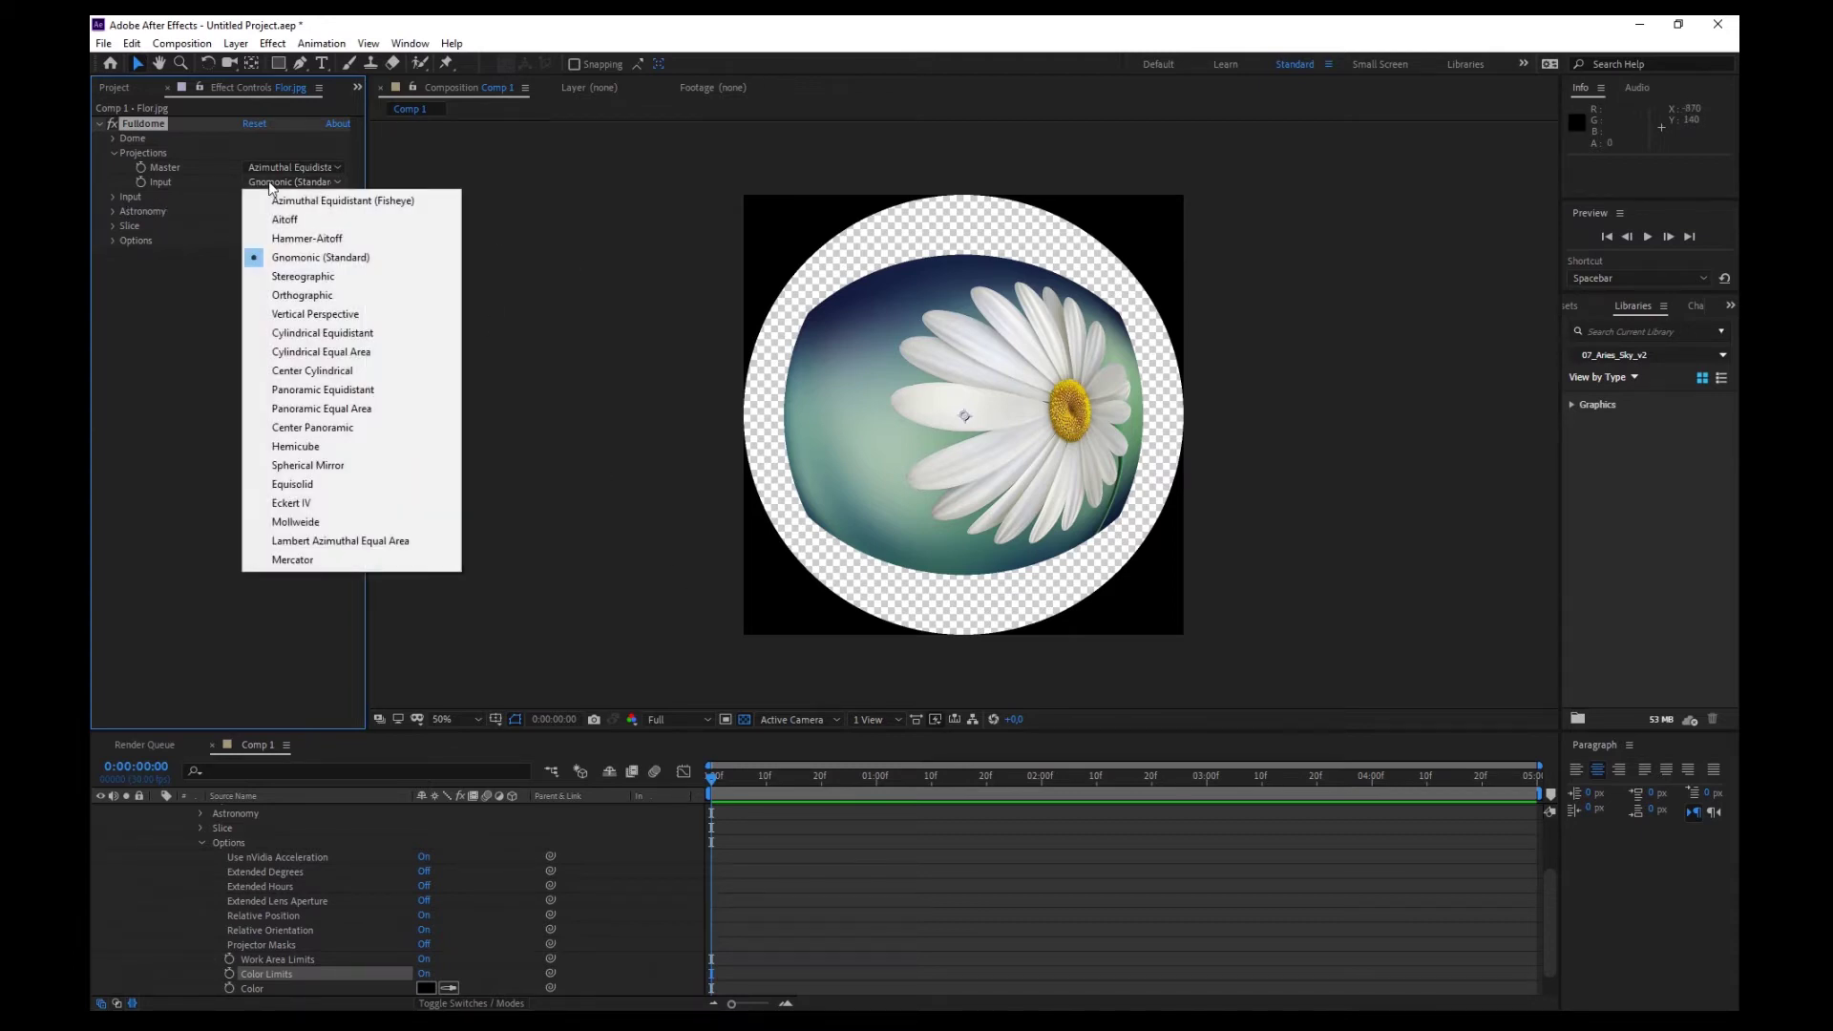
{"action": "left_click", "coordinate": [295, 258]}
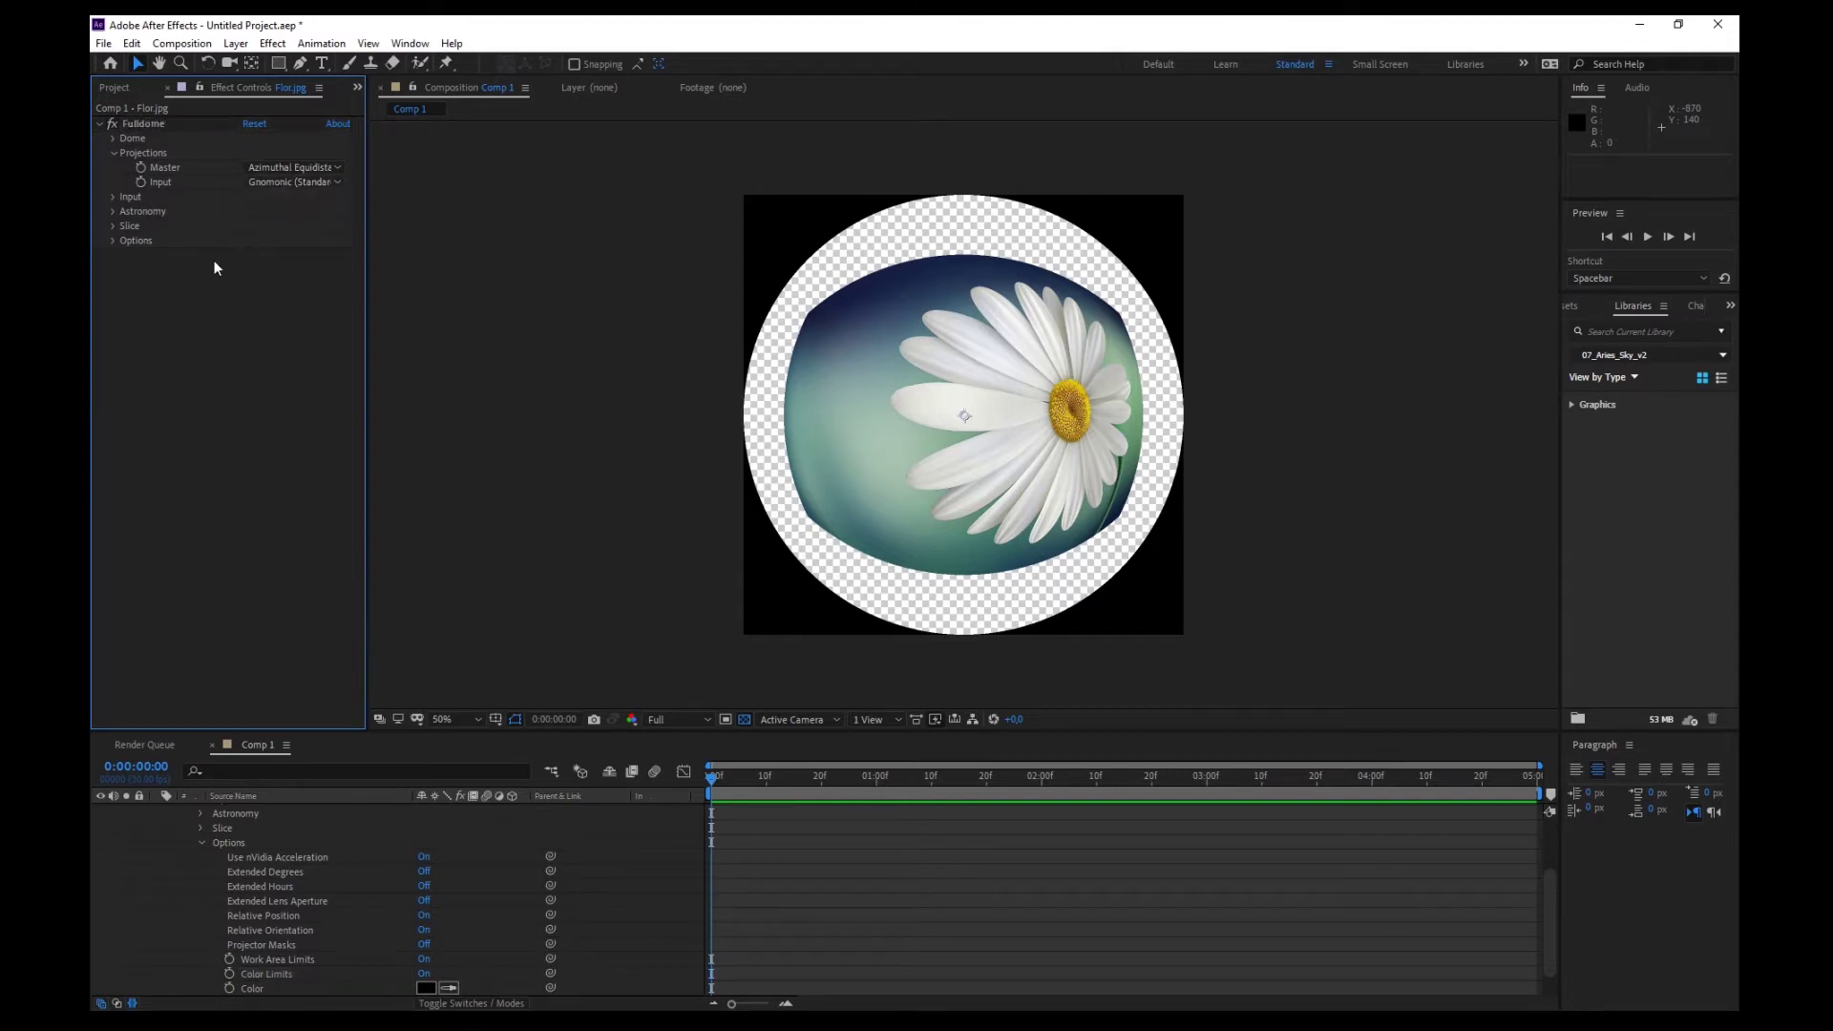
{"action": "left_click", "coordinate": [334, 183]}
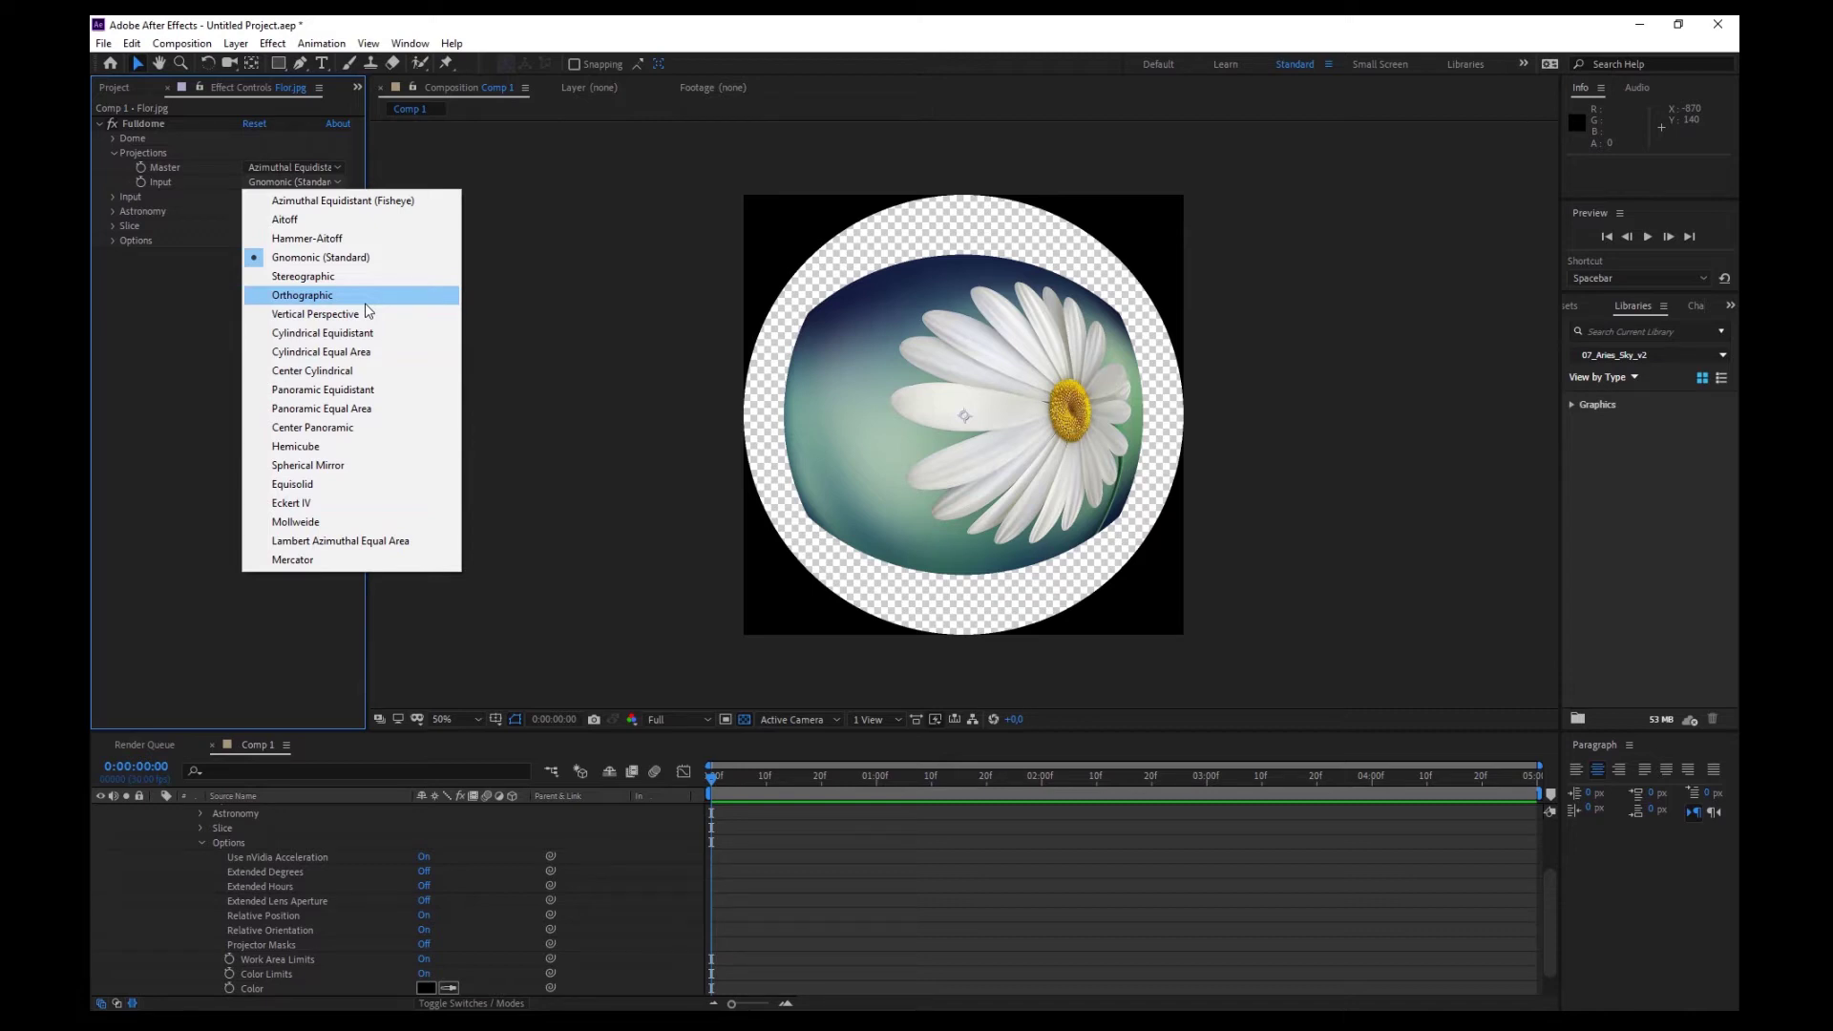
{"action": "left_click", "coordinate": [310, 265]}
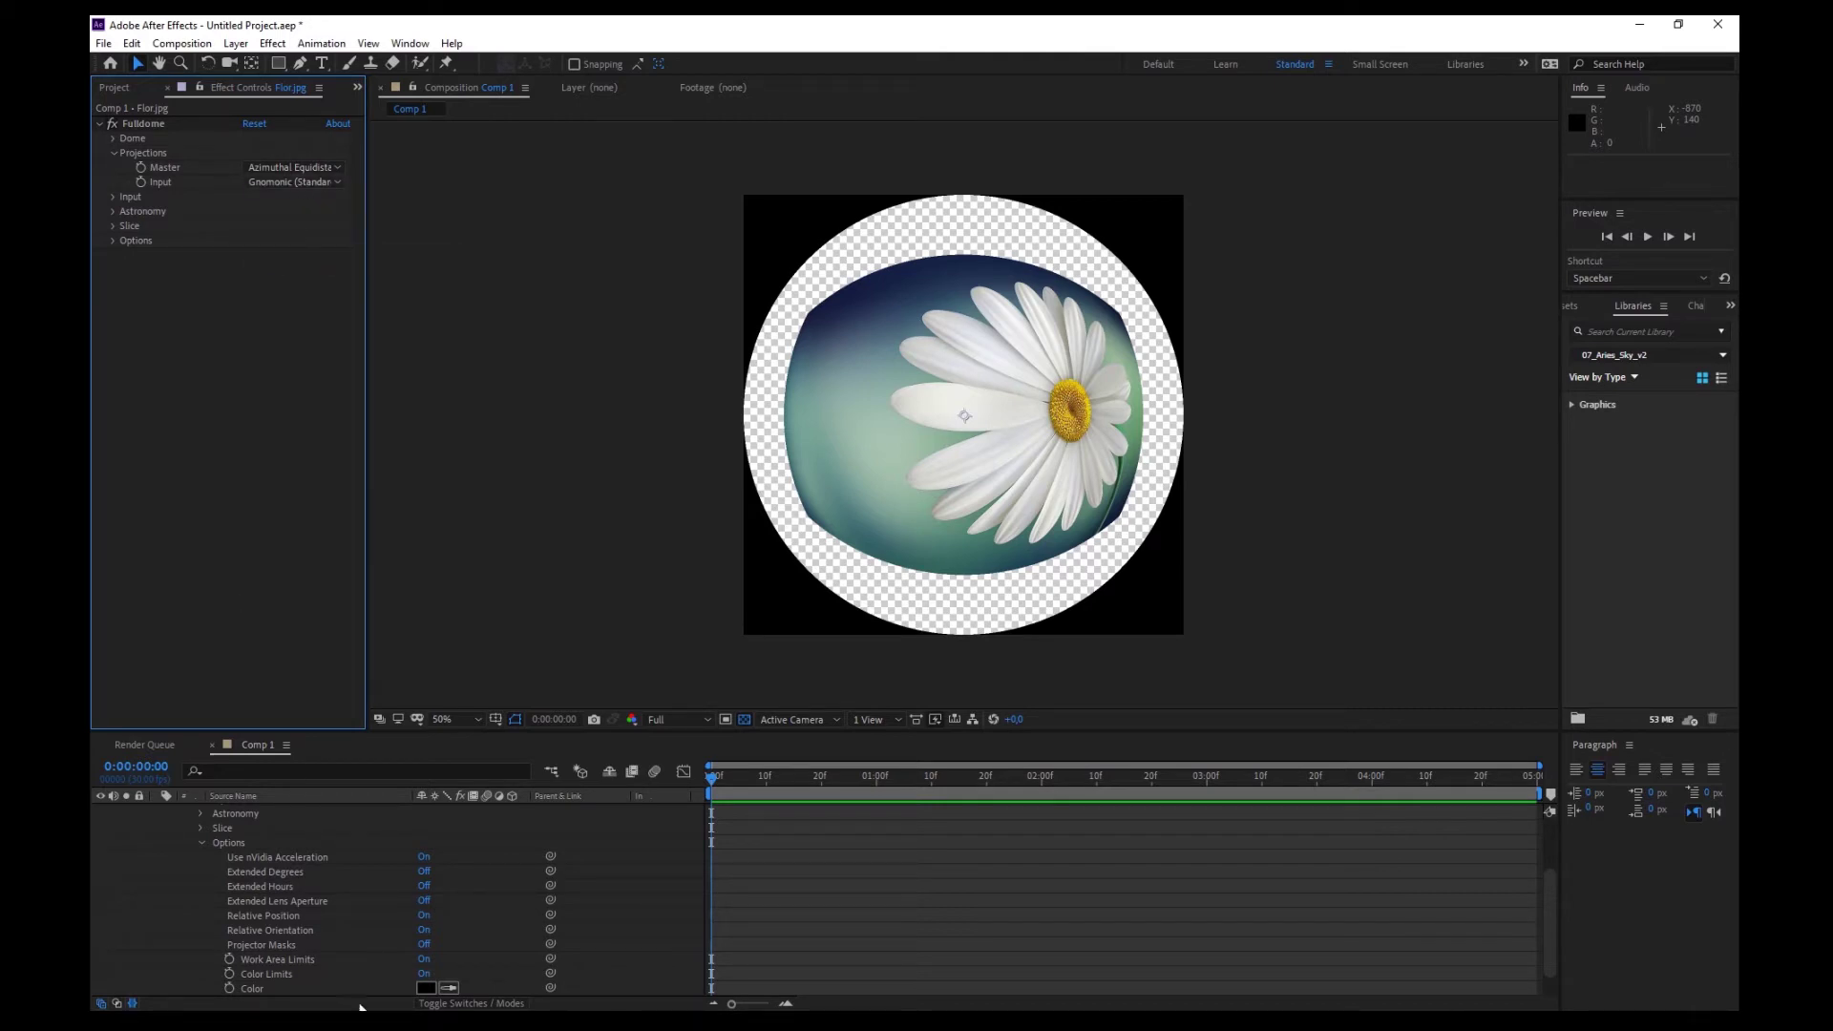
{"action": "left_click", "coordinate": [303, 183]}
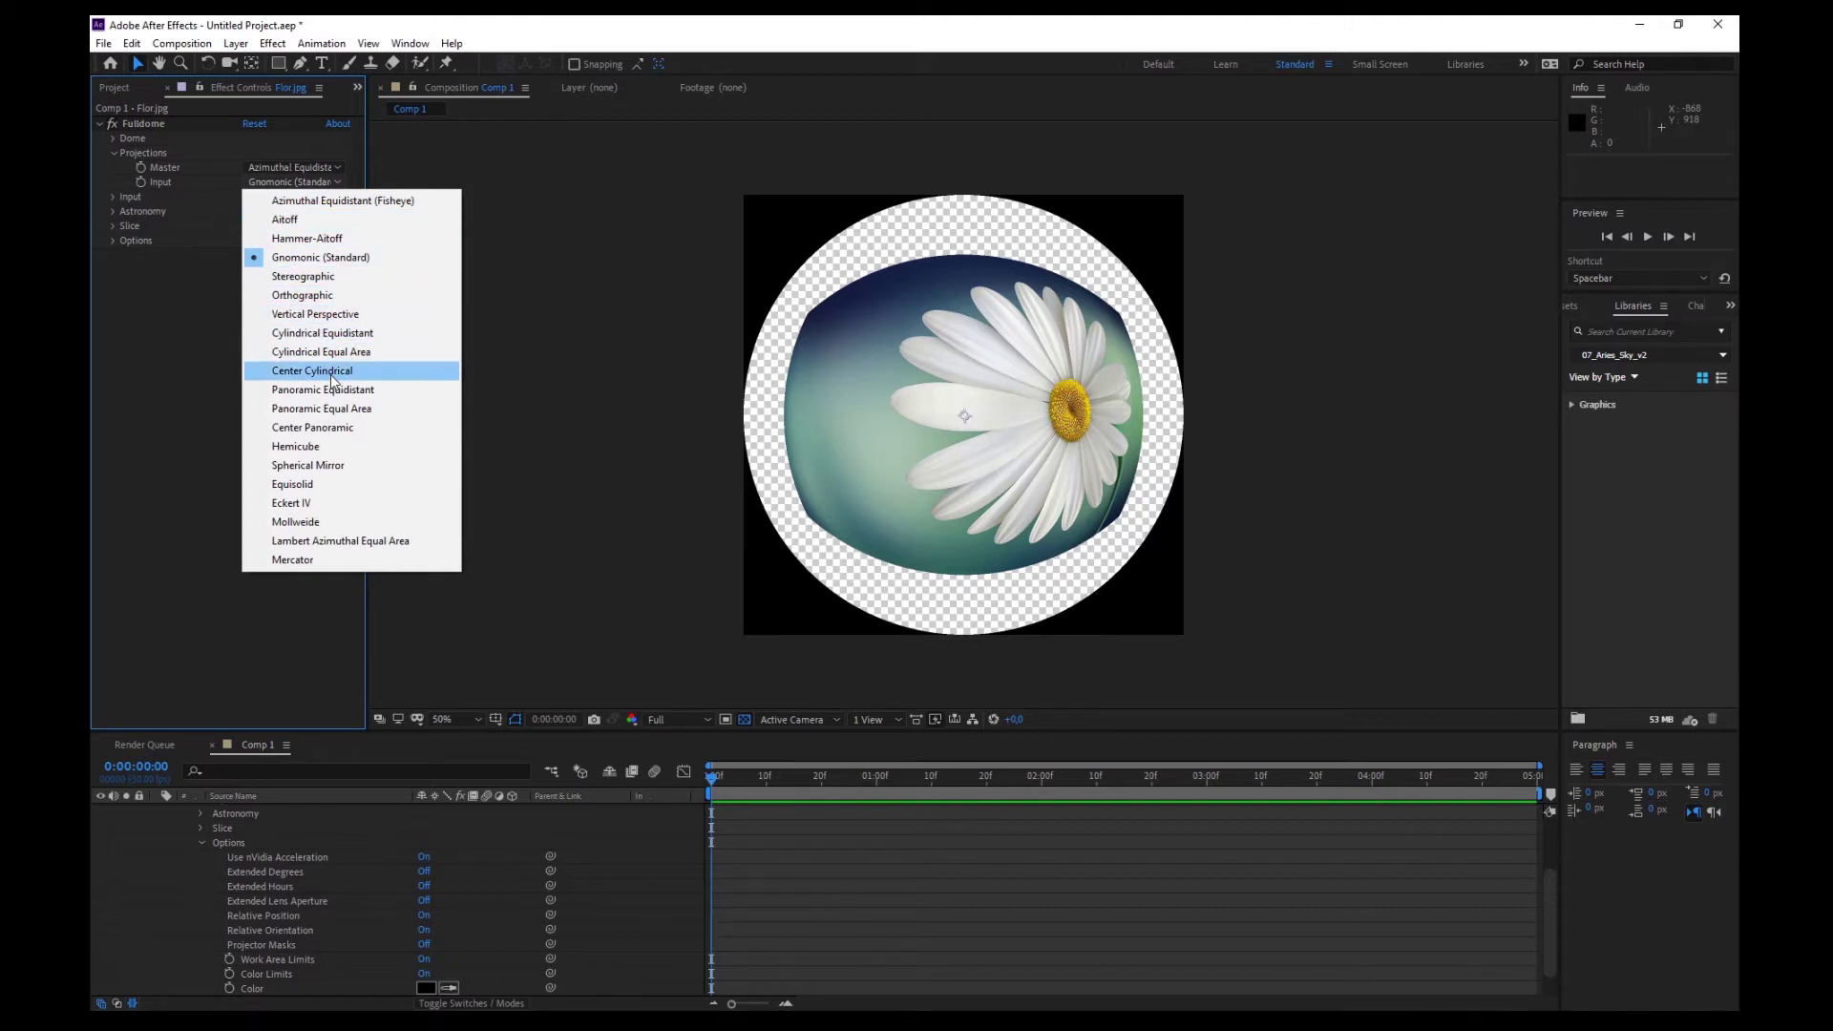
{"action": "left_click", "coordinate": [176, 376]}
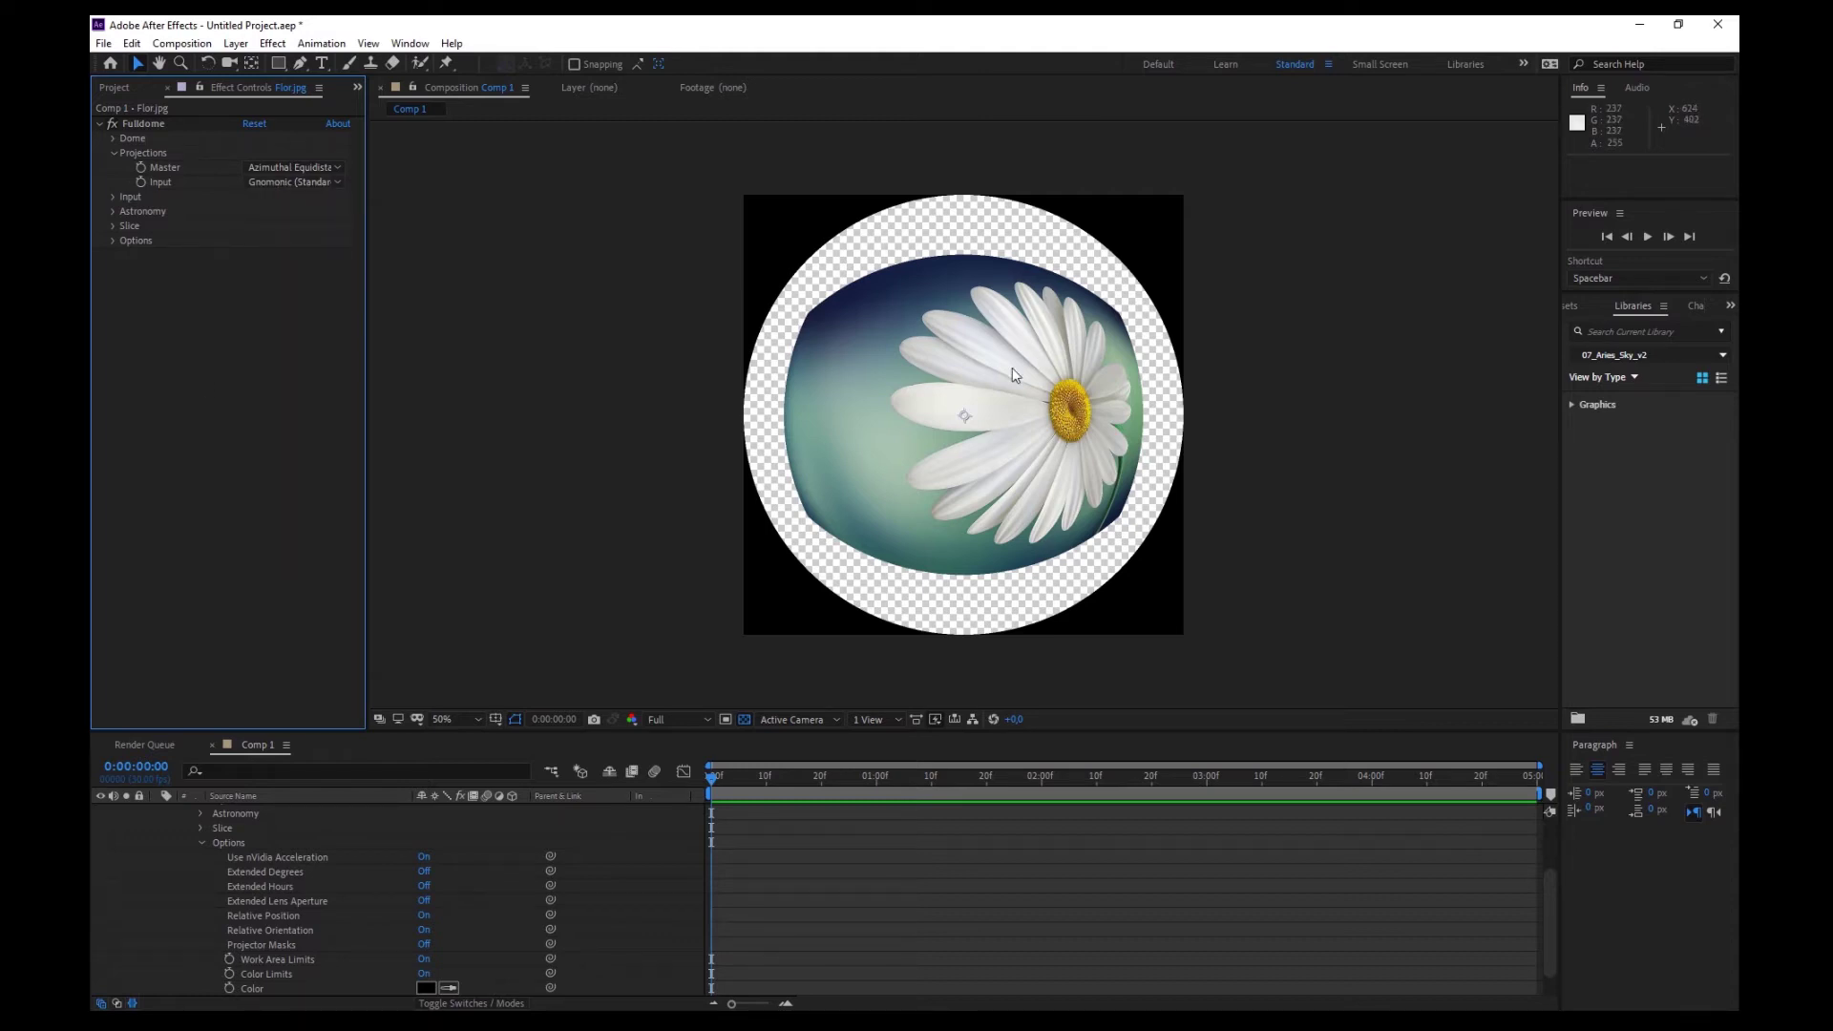
Set the Fulldome input altitude of the Flor.jpg layer to 40°.
{"action": "left_click", "coordinate": [113, 197]}
{"action": "left_click", "coordinate": [266, 212]}
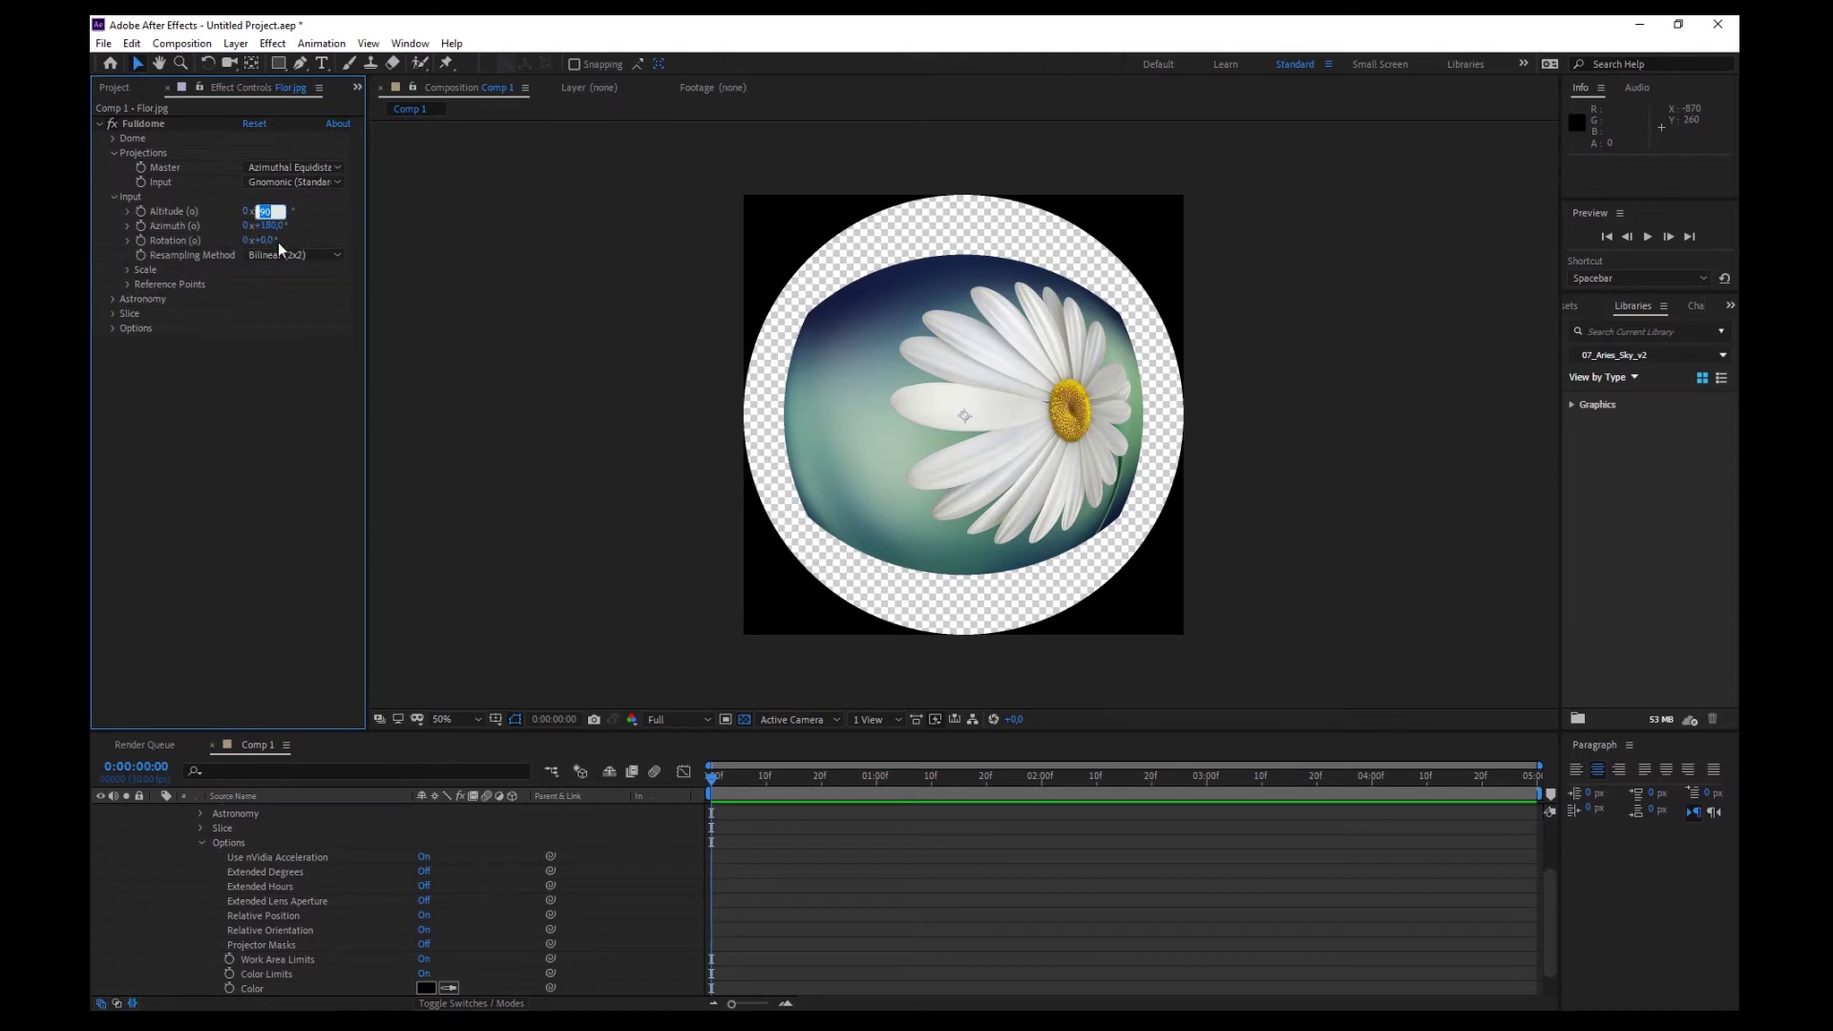
{"action": "type", "text": "40"}
{"action": "key", "text": "Return"}
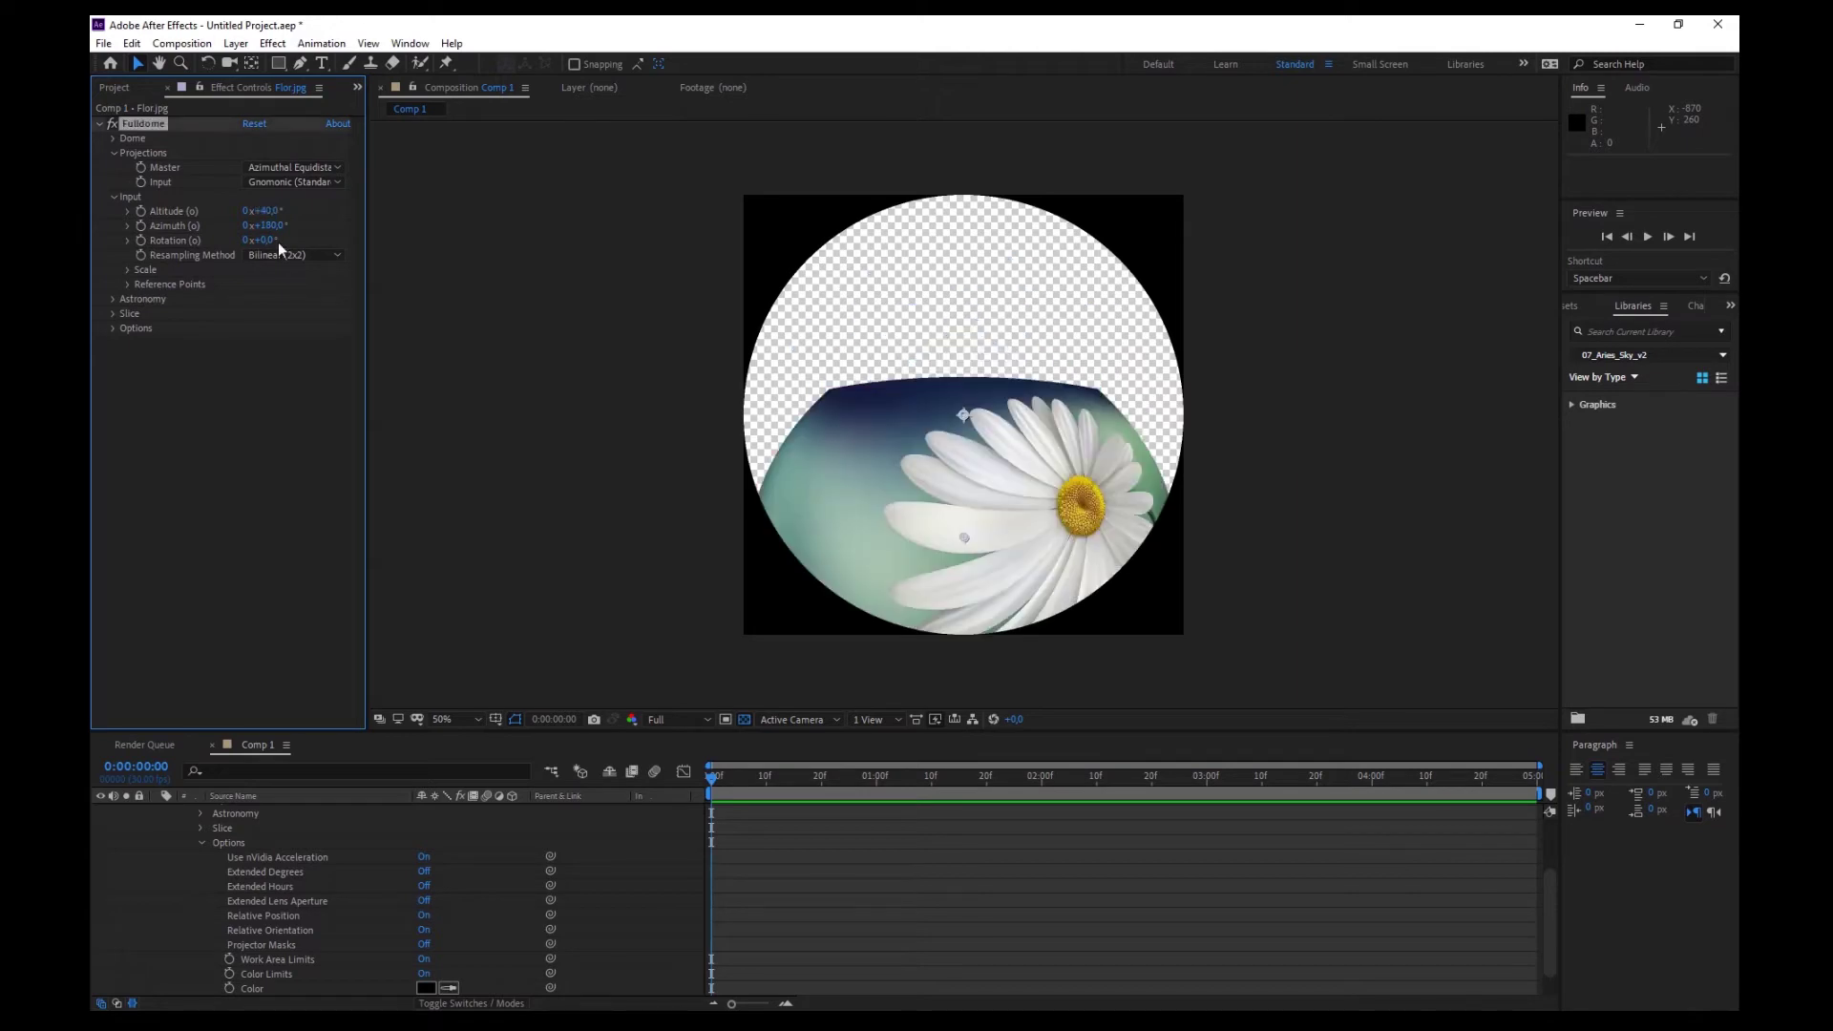
Set the angular width in the Fulldome input scale settings to 70 for the flower image.
{"action": "left_click", "coordinate": [128, 269]}
{"action": "left_click", "coordinate": [254, 327]}
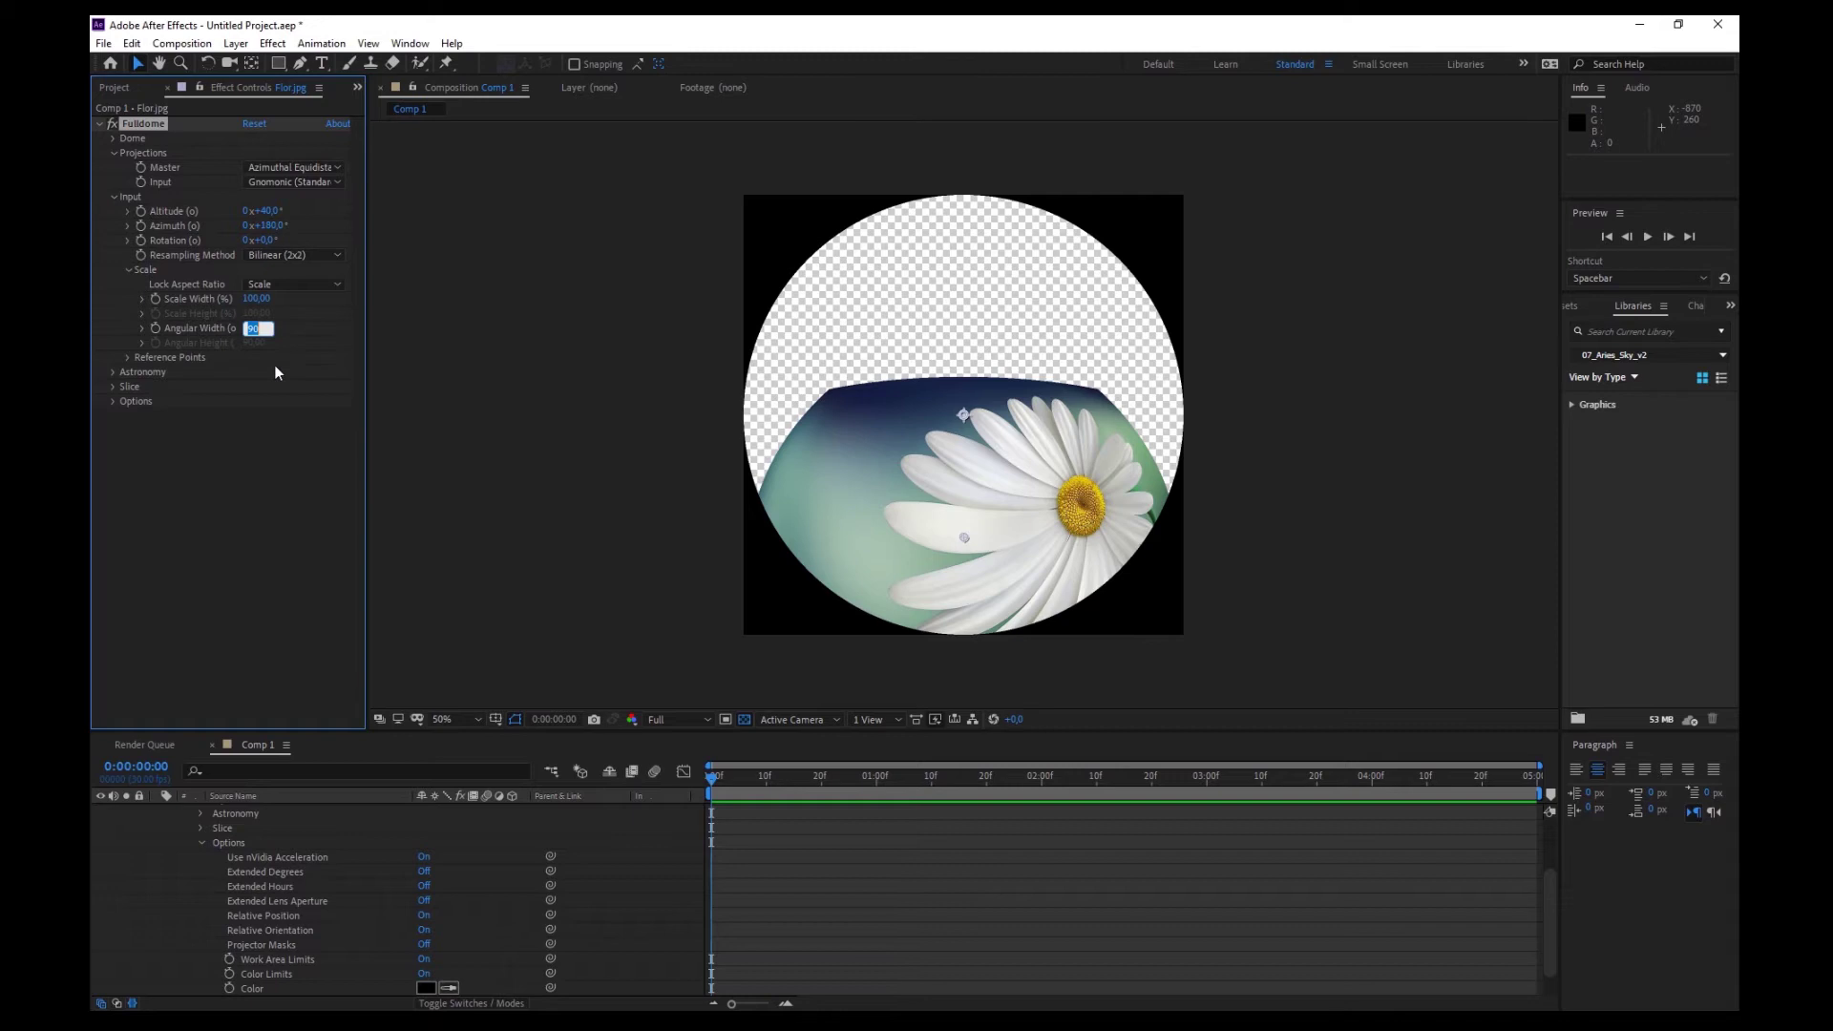
{"action": "type", "text": "70"}
{"action": "key", "text": "Return"}
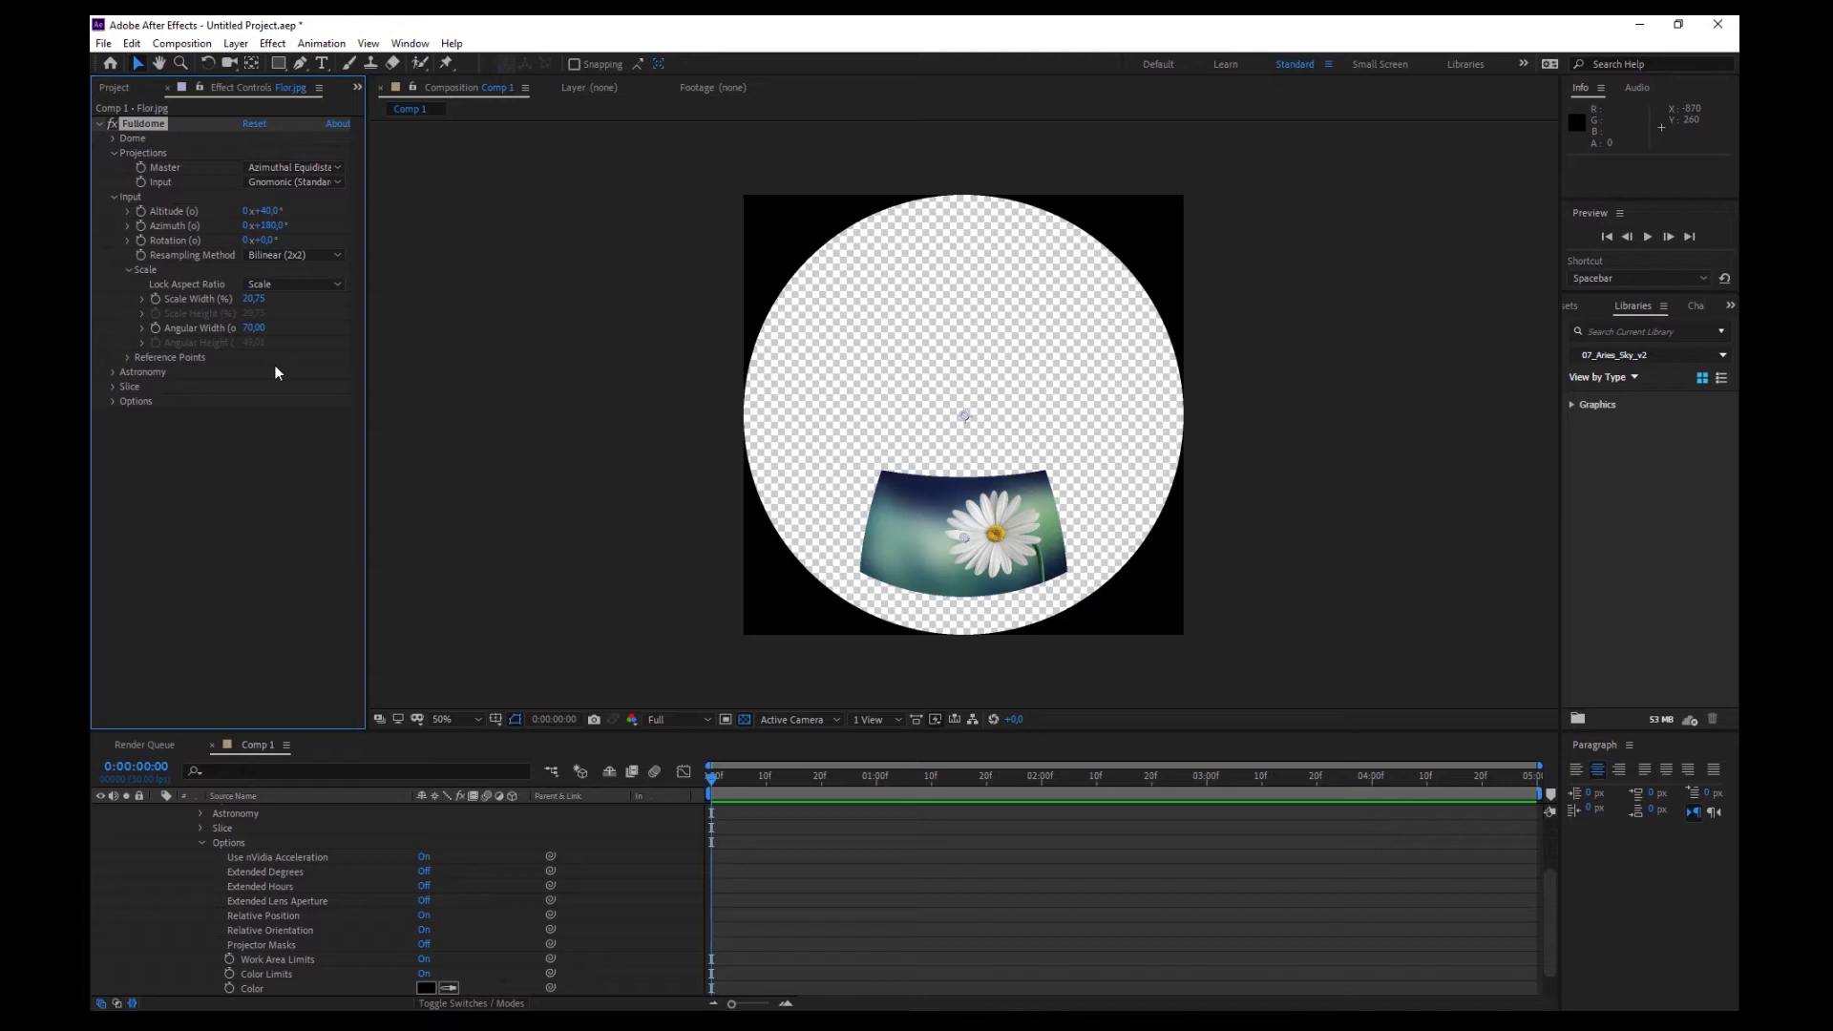
View the original Flor.jpg footage for comparison with its dome projection, and return to the Comp 1 view.
{"action": "left_click", "coordinate": [115, 87]}
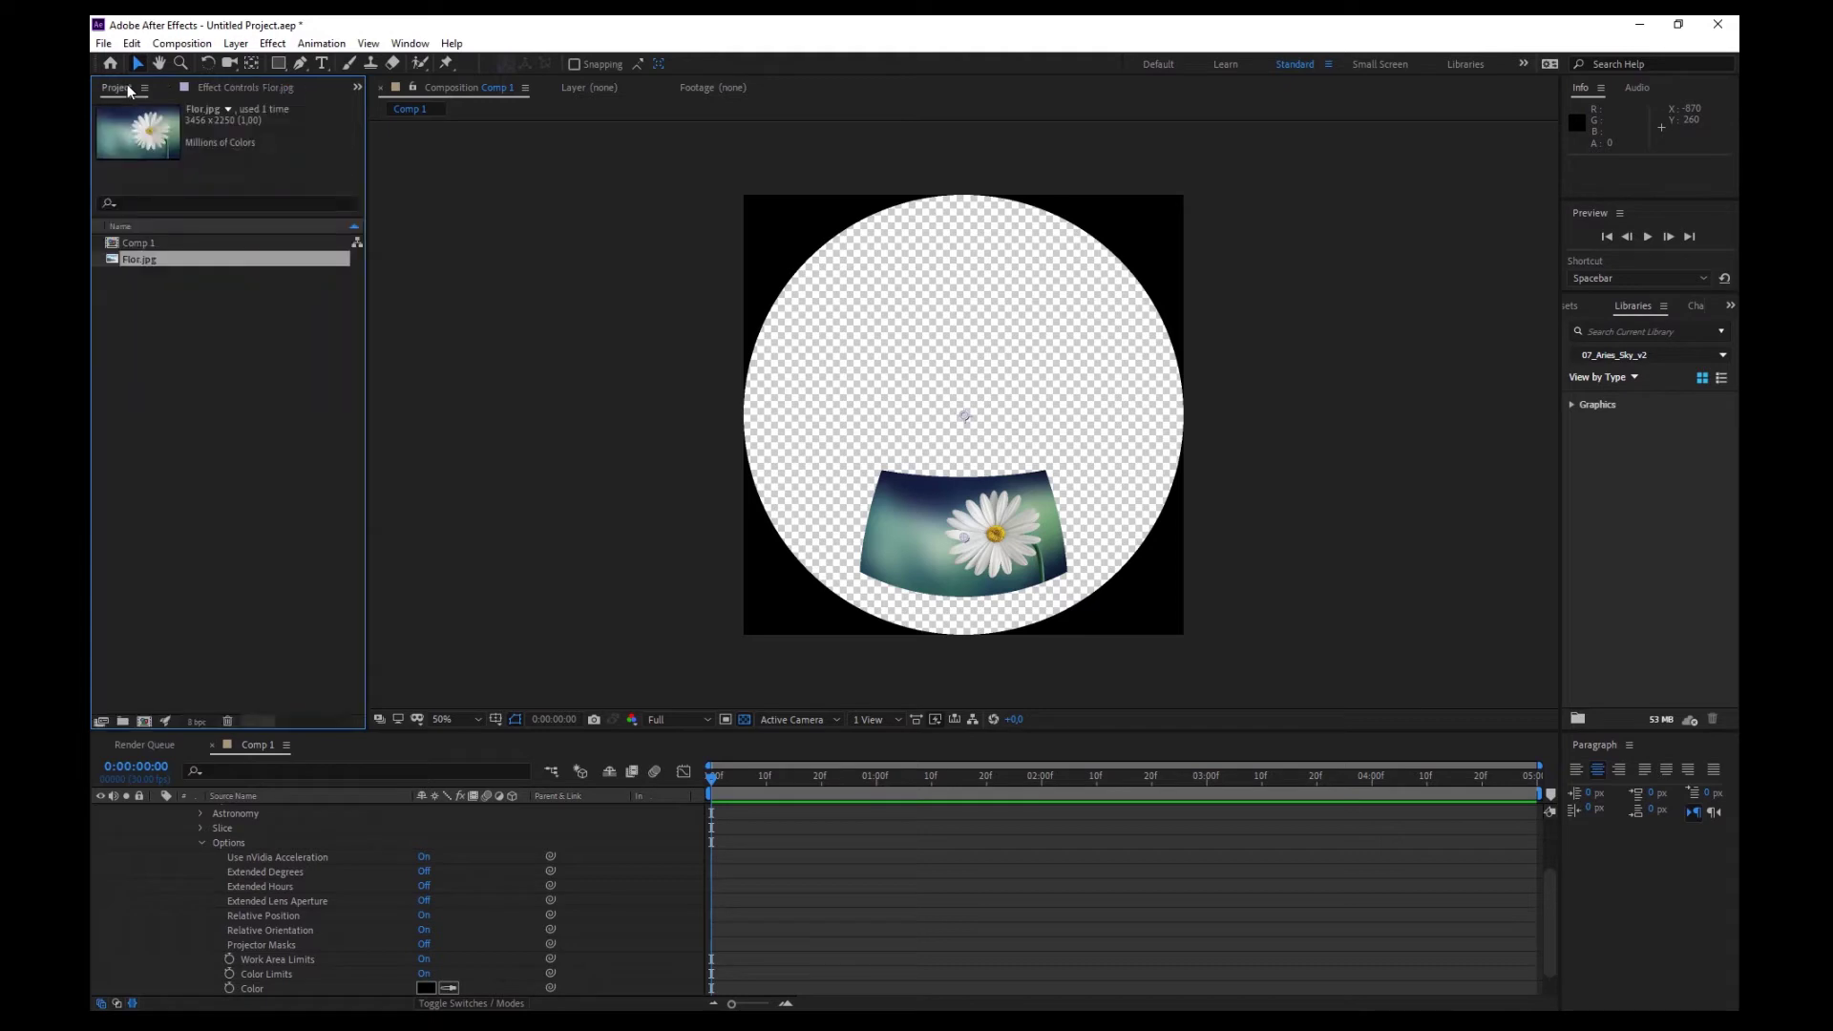
{"action": "double_click", "coordinate": [143, 141]}
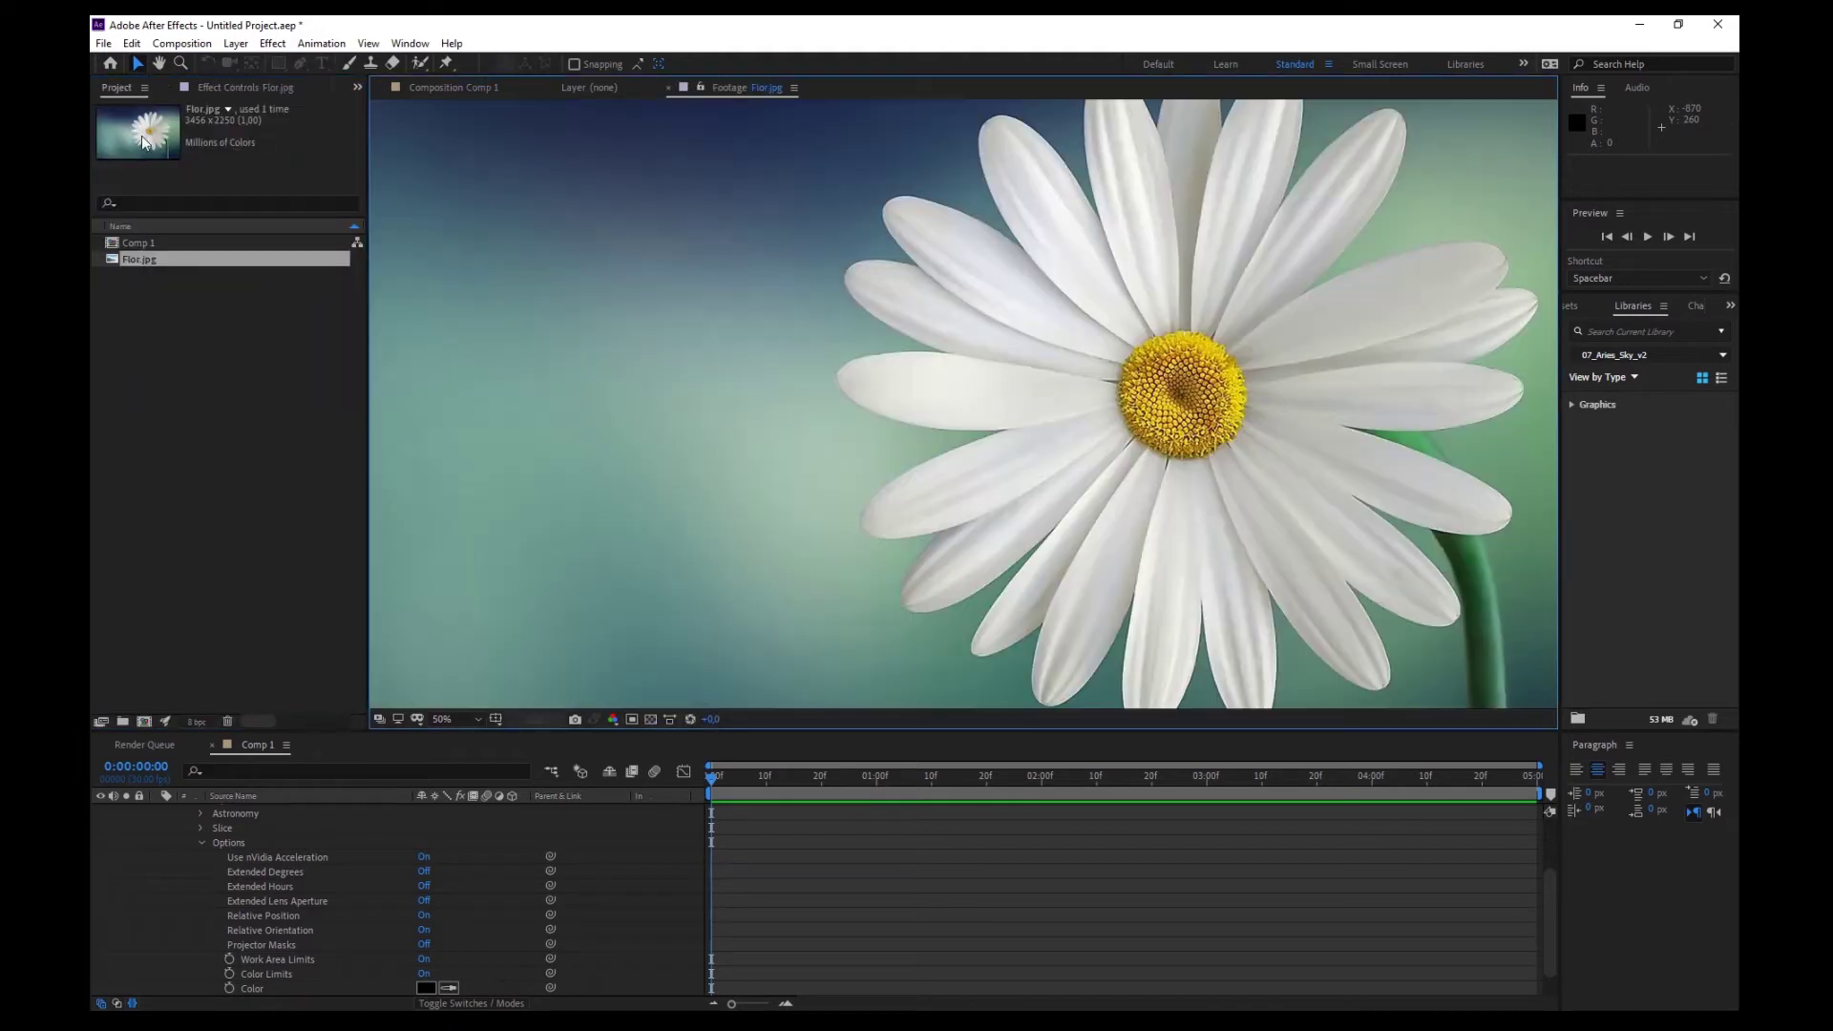
{"action": "scroll", "coordinate": [706, 353], "scroll_direction": "down", "scroll_amount": 4}
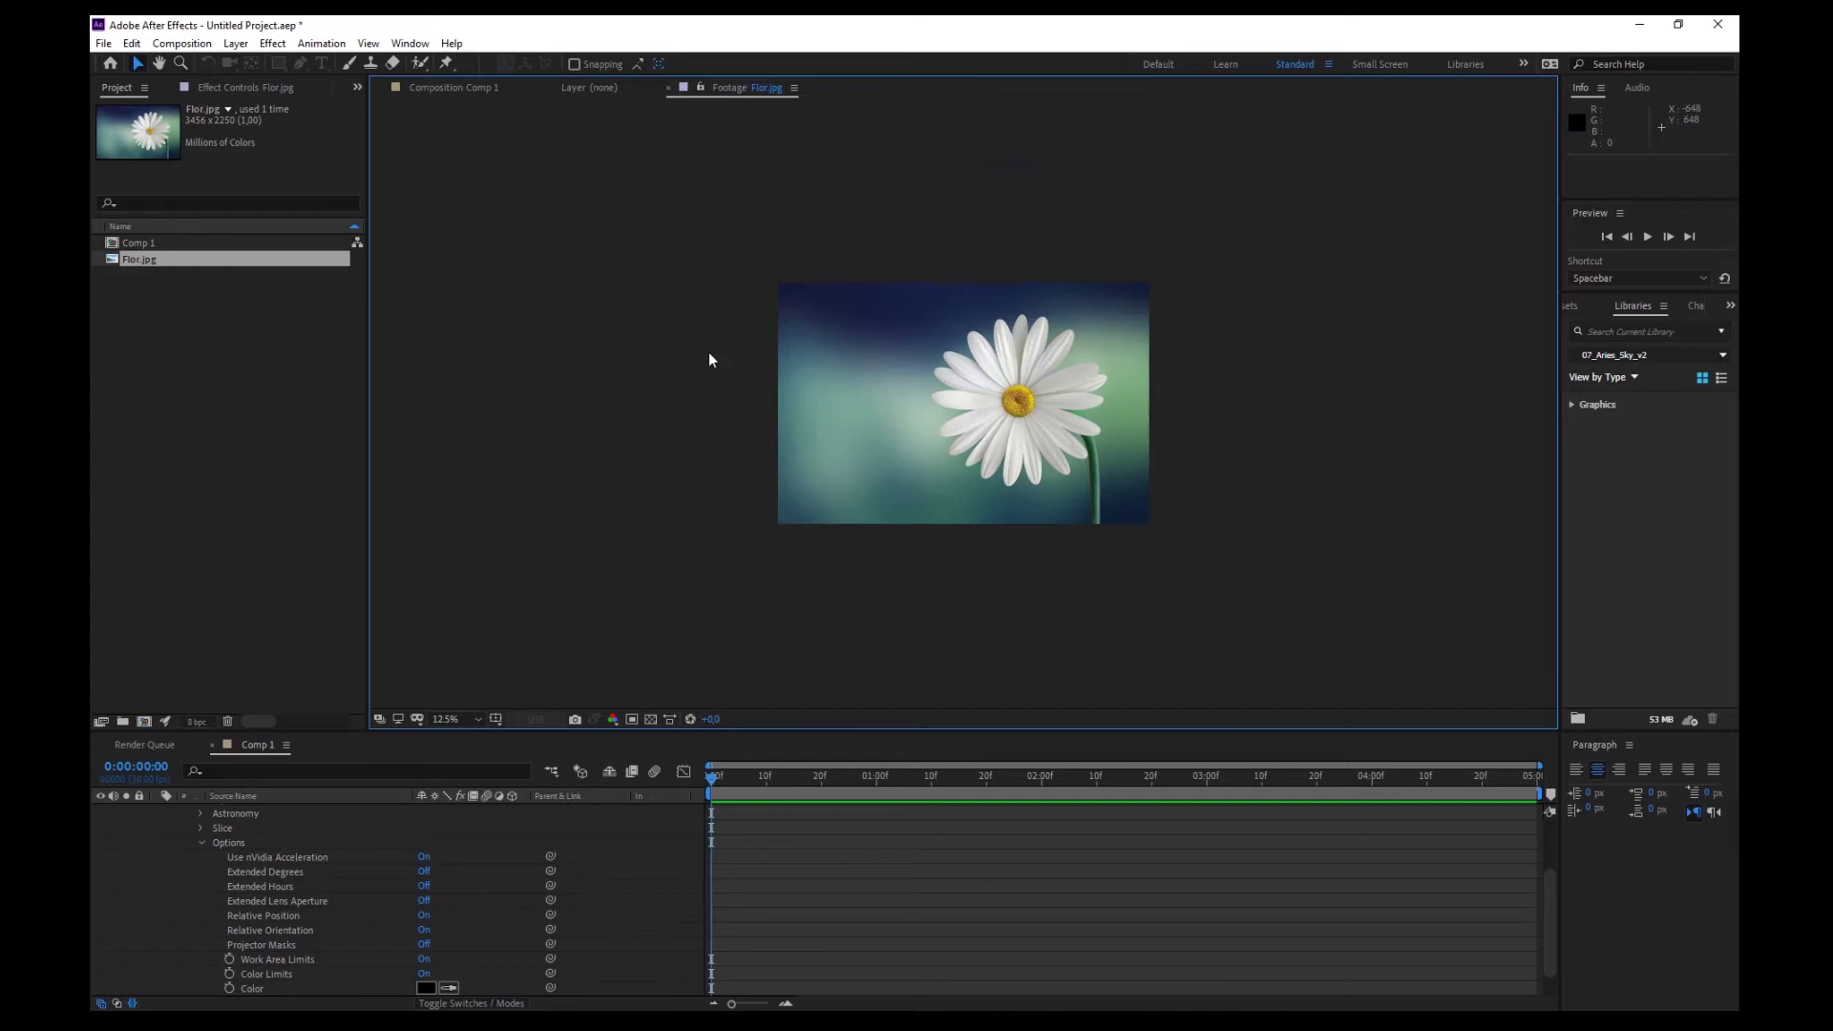
{"action": "scroll", "coordinate": [708, 353], "scroll_direction": "up", "scroll_amount": 2}
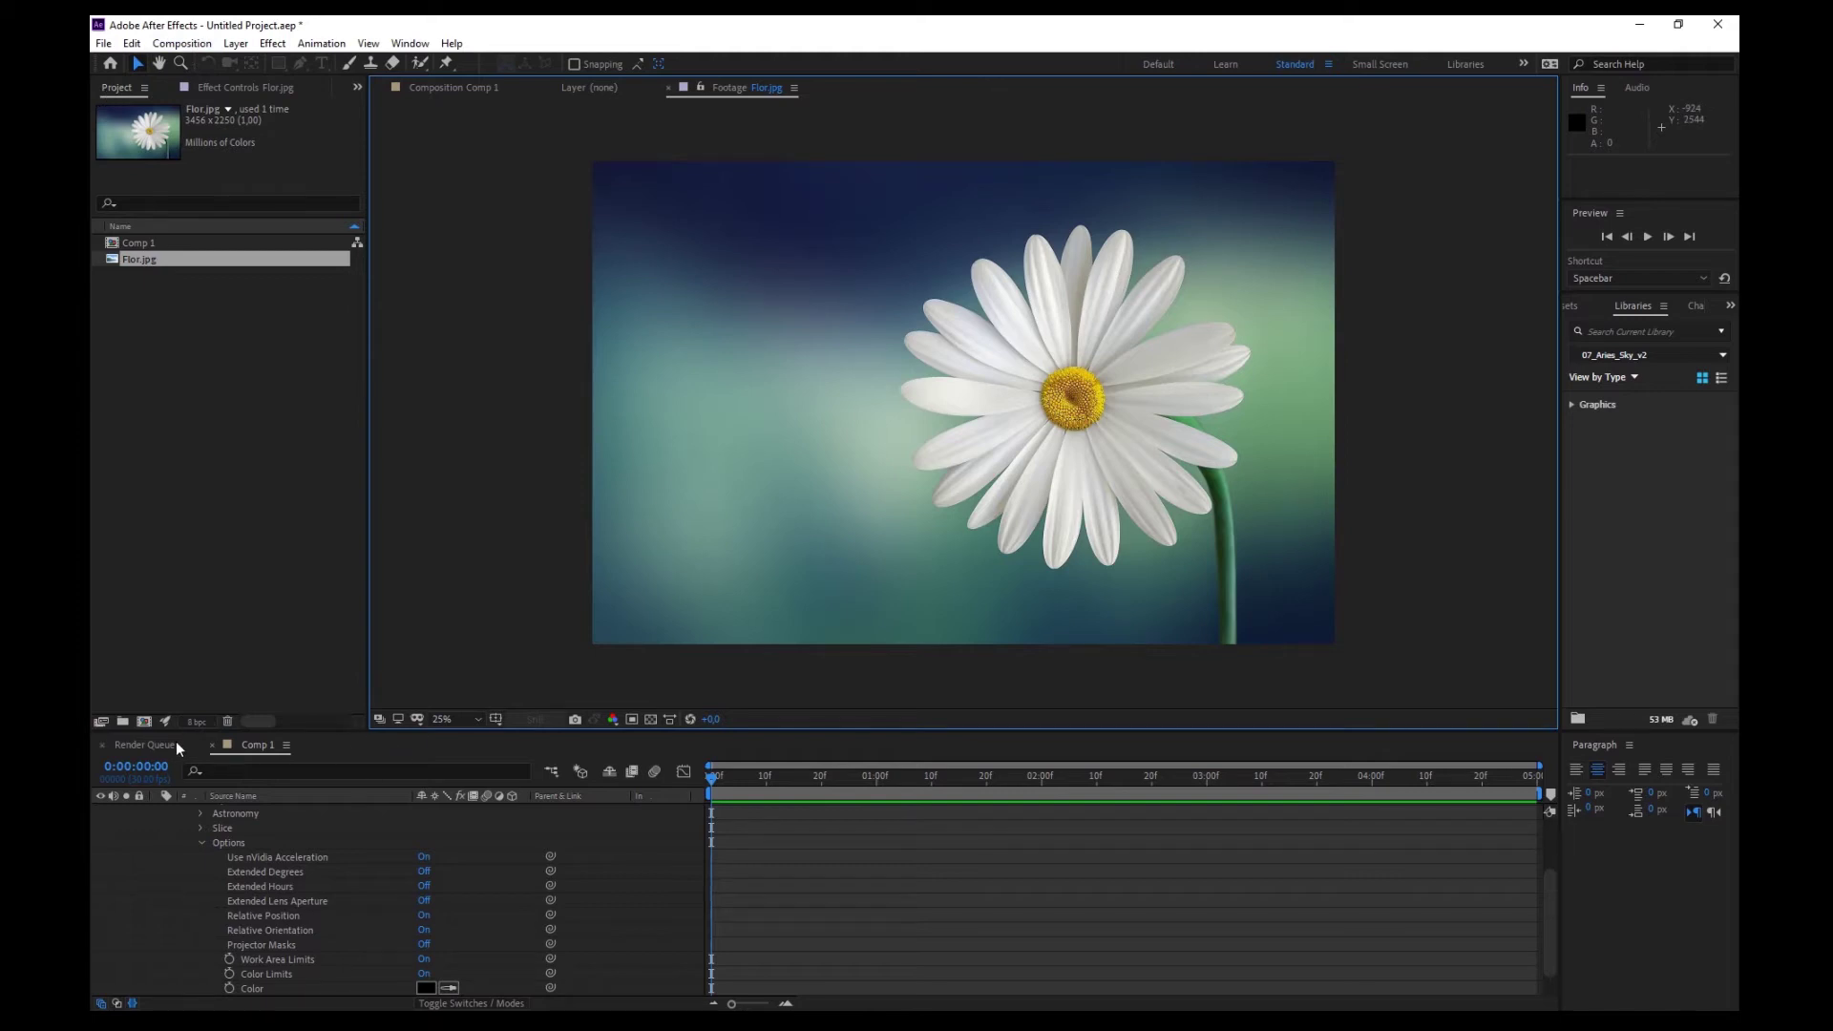
{"action": "left_click", "coordinate": [668, 87]}
{"action": "left_click", "coordinate": [471, 86]}
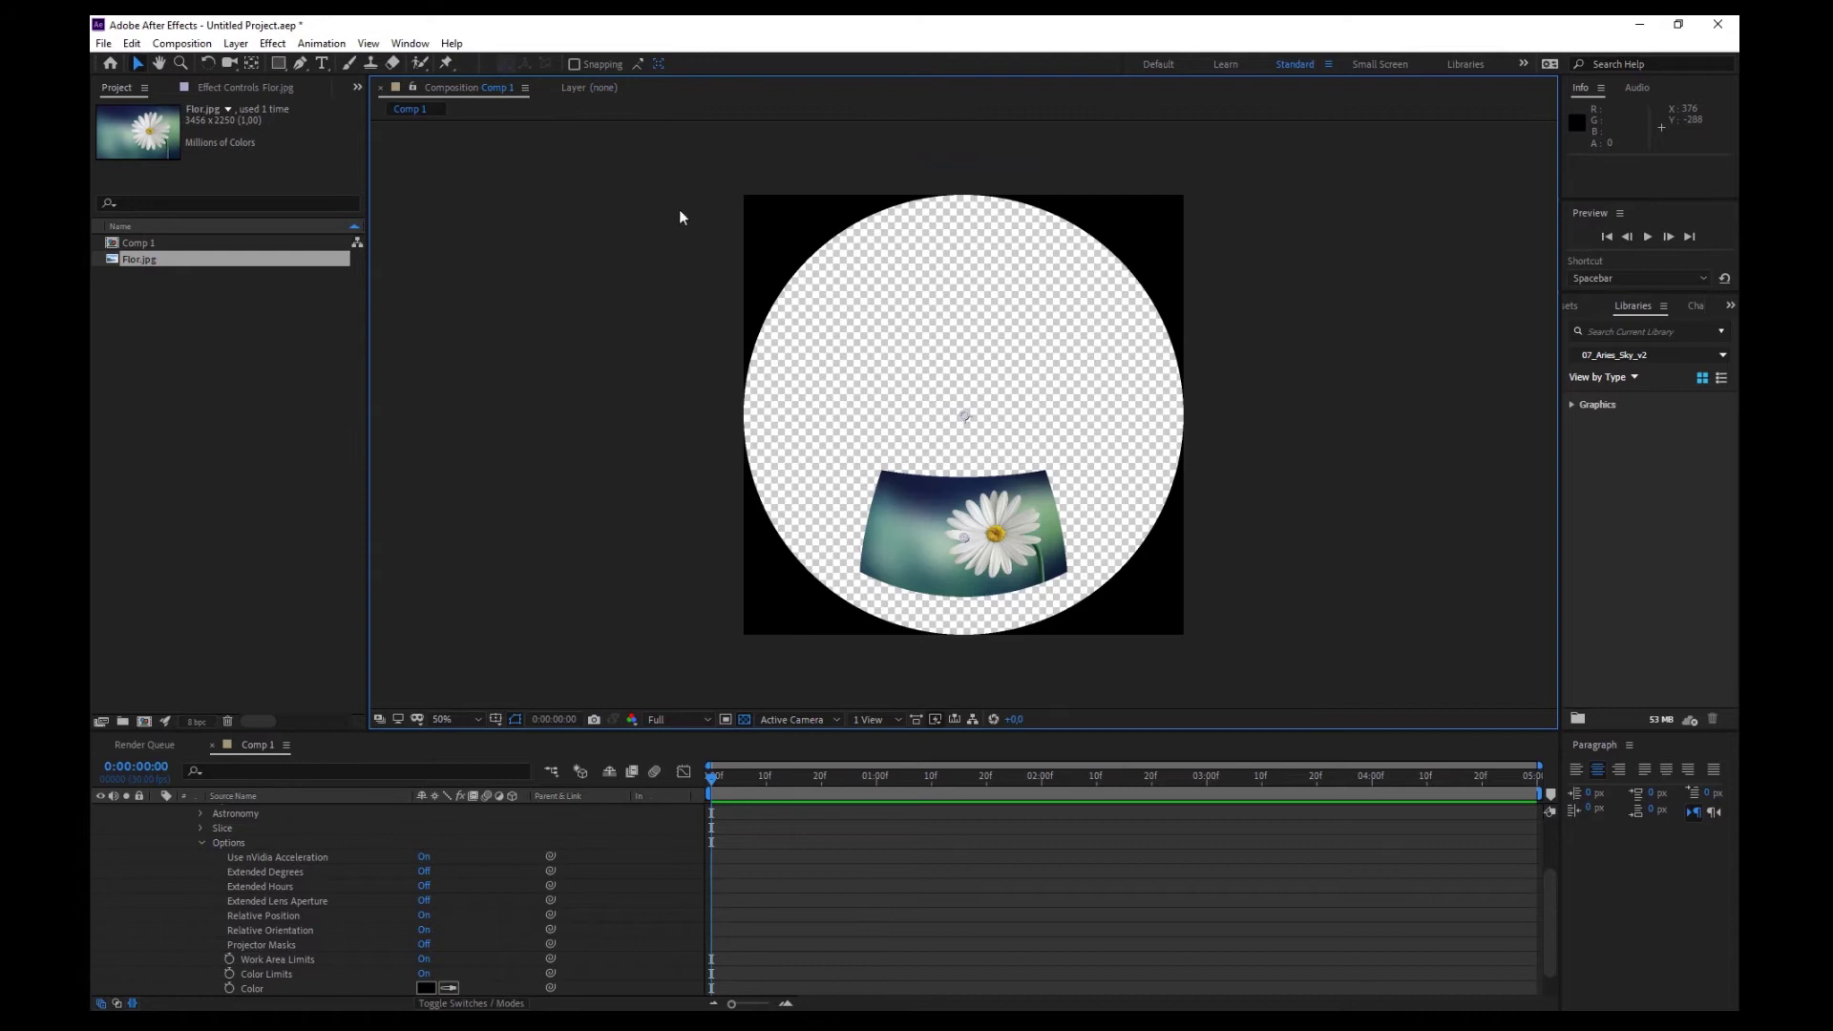
Import Paranal.jpg and add it to Comp 1 as a layer above Flor.jpg.
{"action": "left_click", "coordinate": [255, 406]}
{"action": "double_click", "coordinate": [256, 409]}
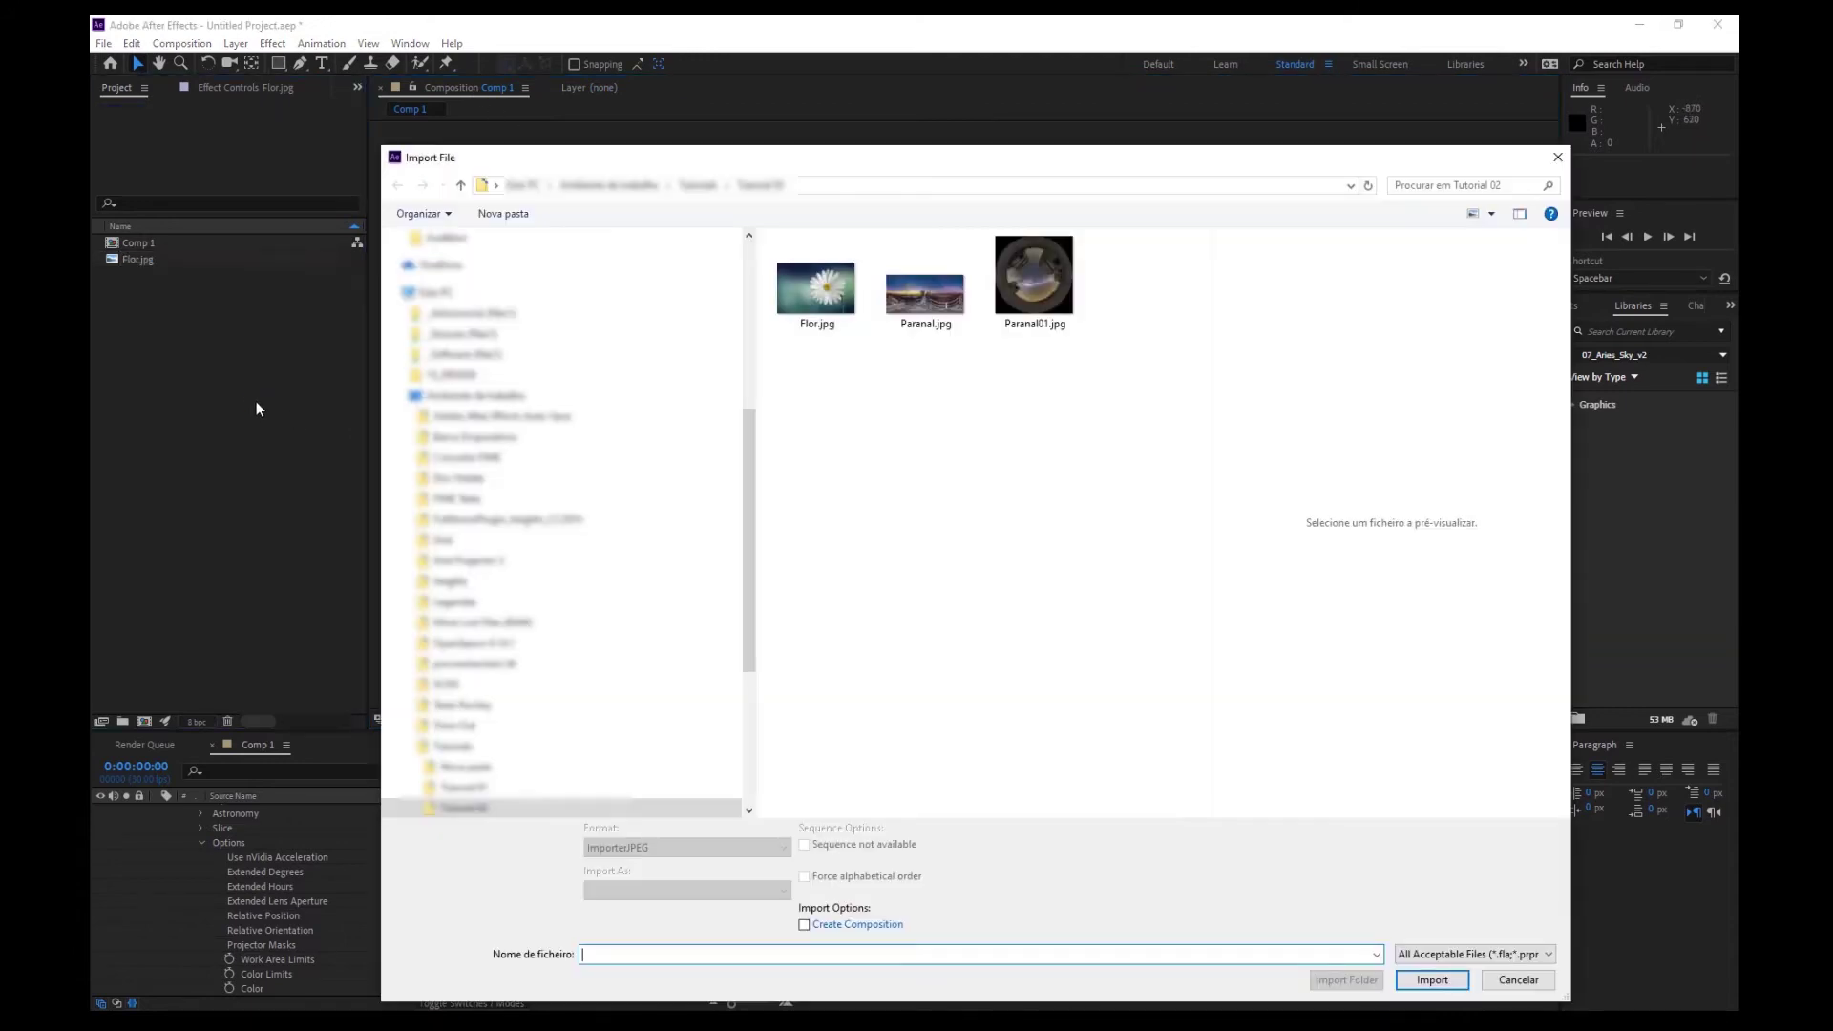
{"action": "left_click", "coordinate": [923, 317]}
{"action": "left_click", "coordinate": [1432, 979]}
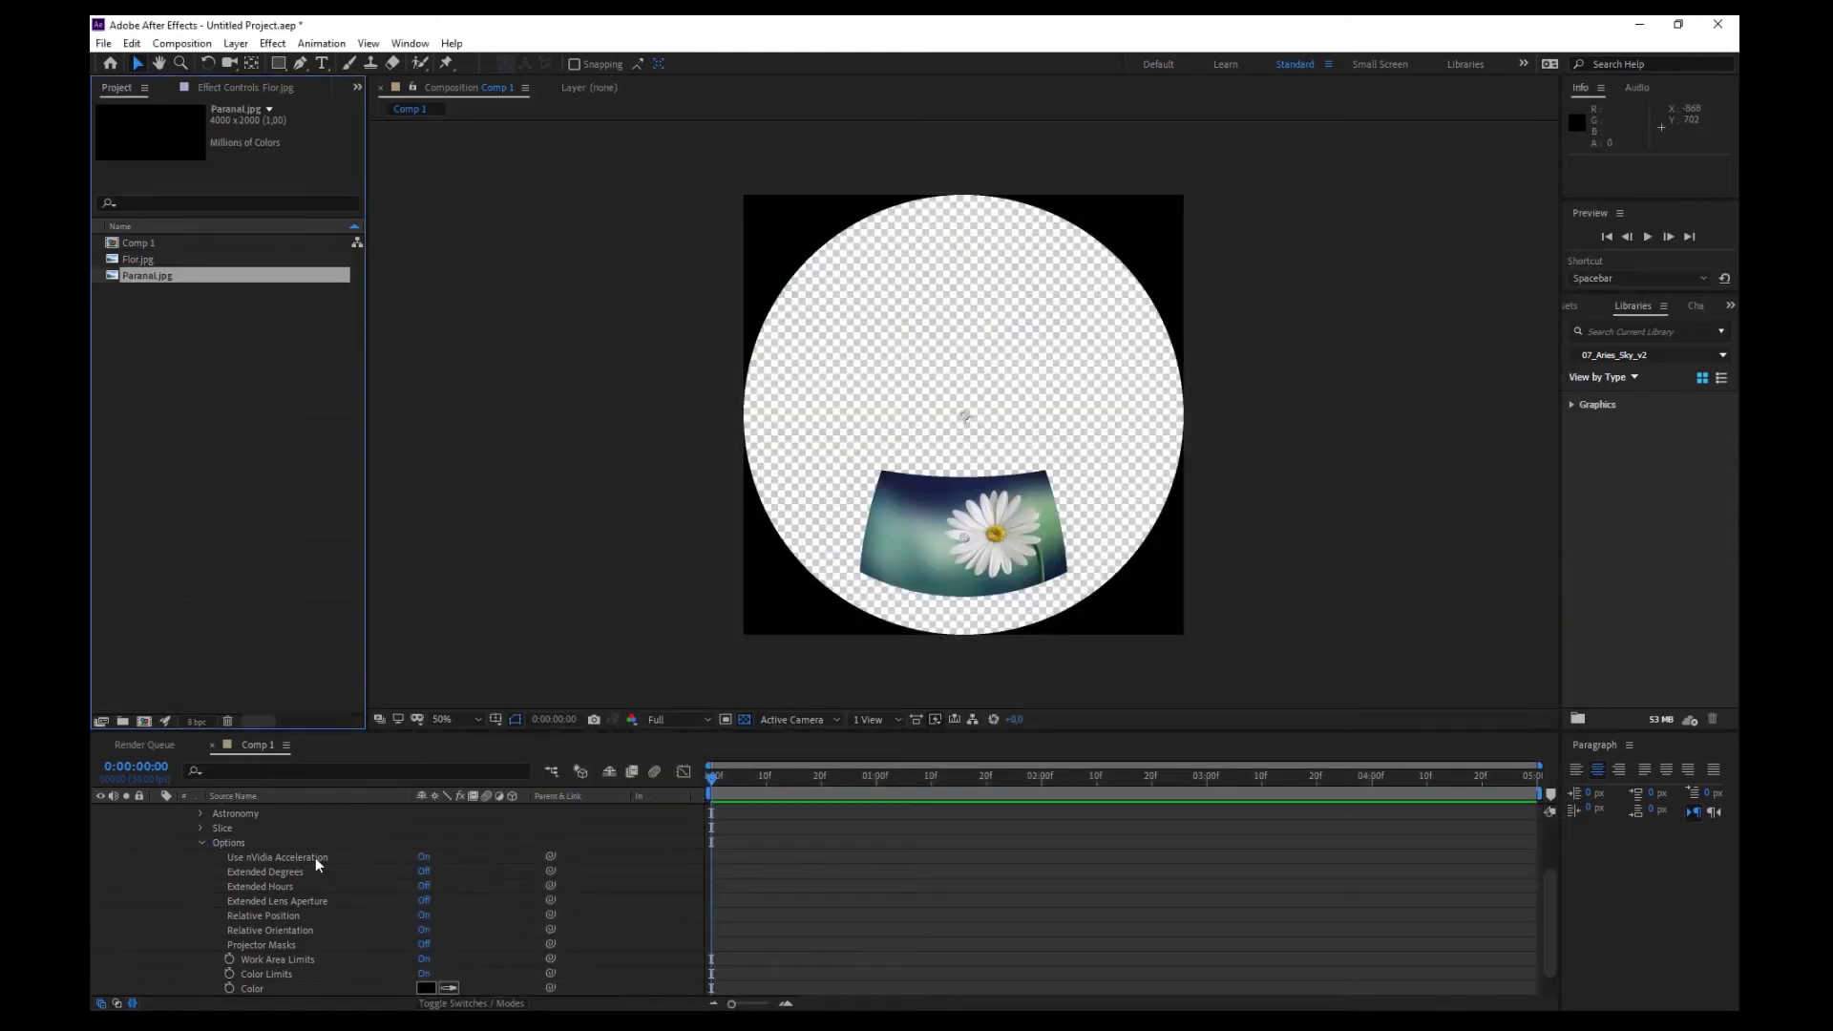
{"action": "scroll", "coordinate": [145, 837], "scroll_direction": "up", "scroll_amount": 2}
{"action": "left_click", "coordinate": [158, 810]}
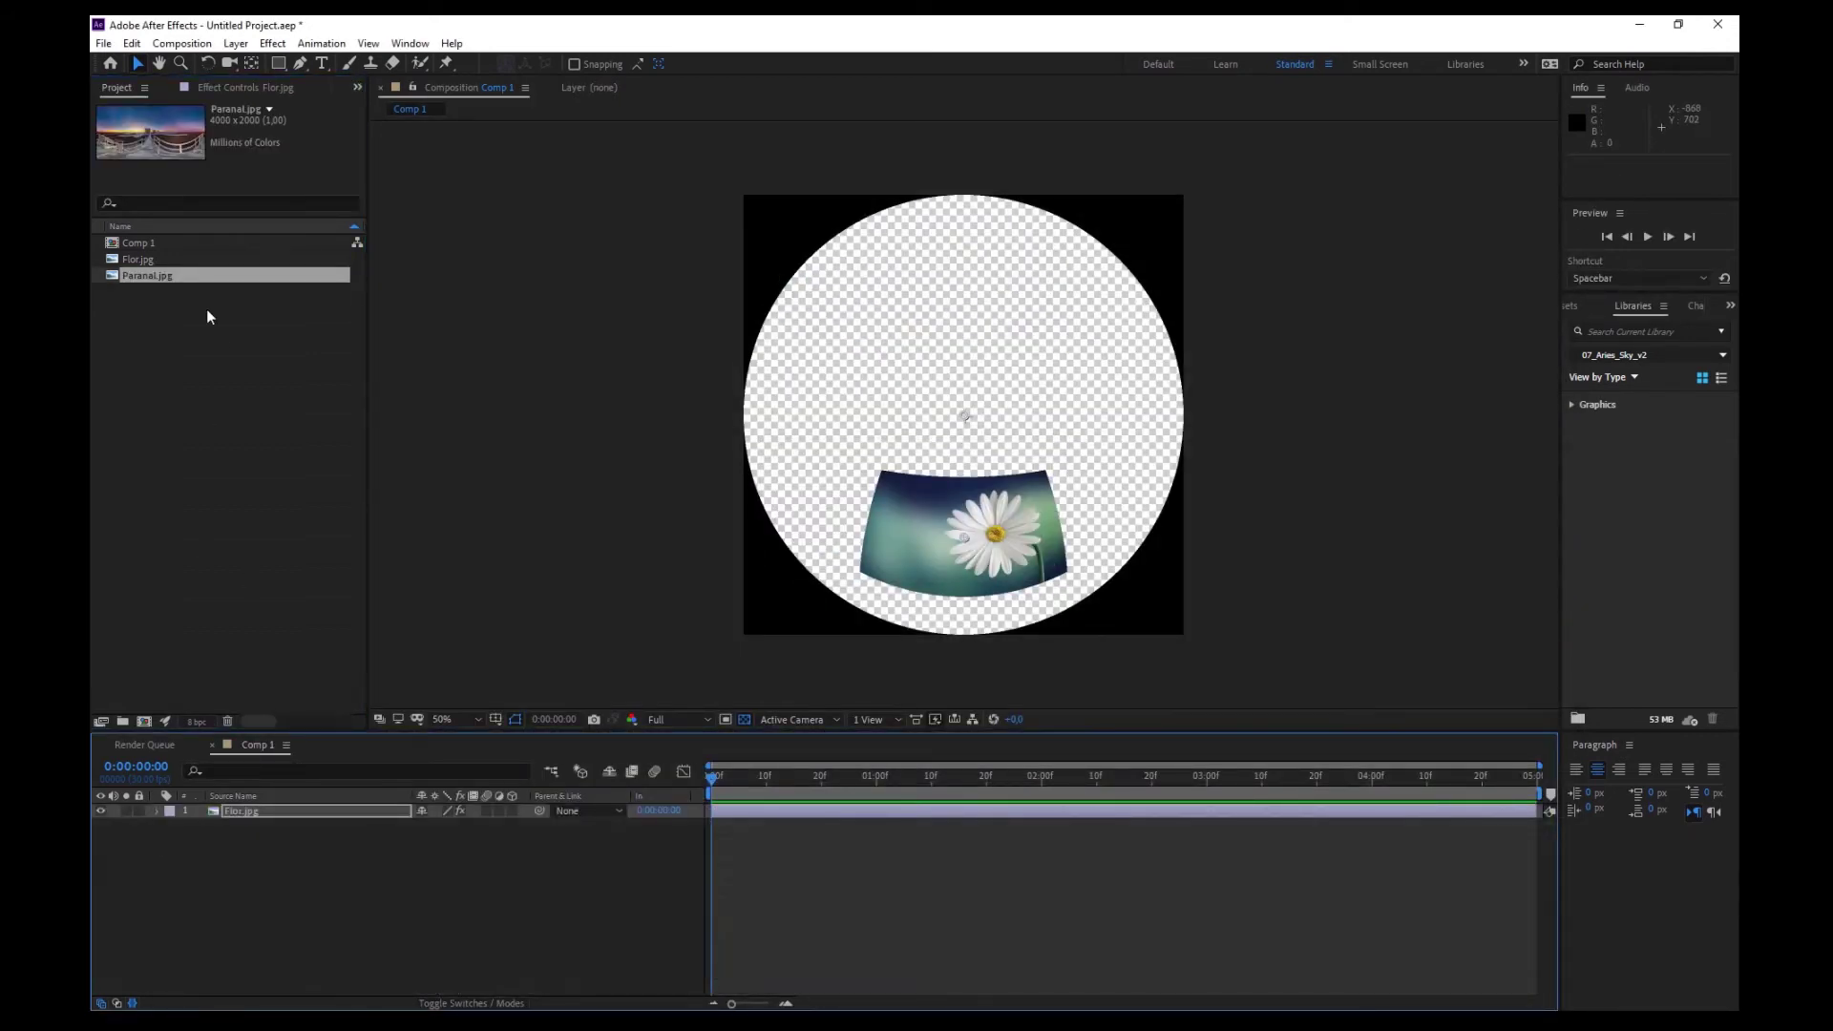
{"action": "left_click_drag", "start_coordinate": [147, 277], "coordinate": [955, 420]}
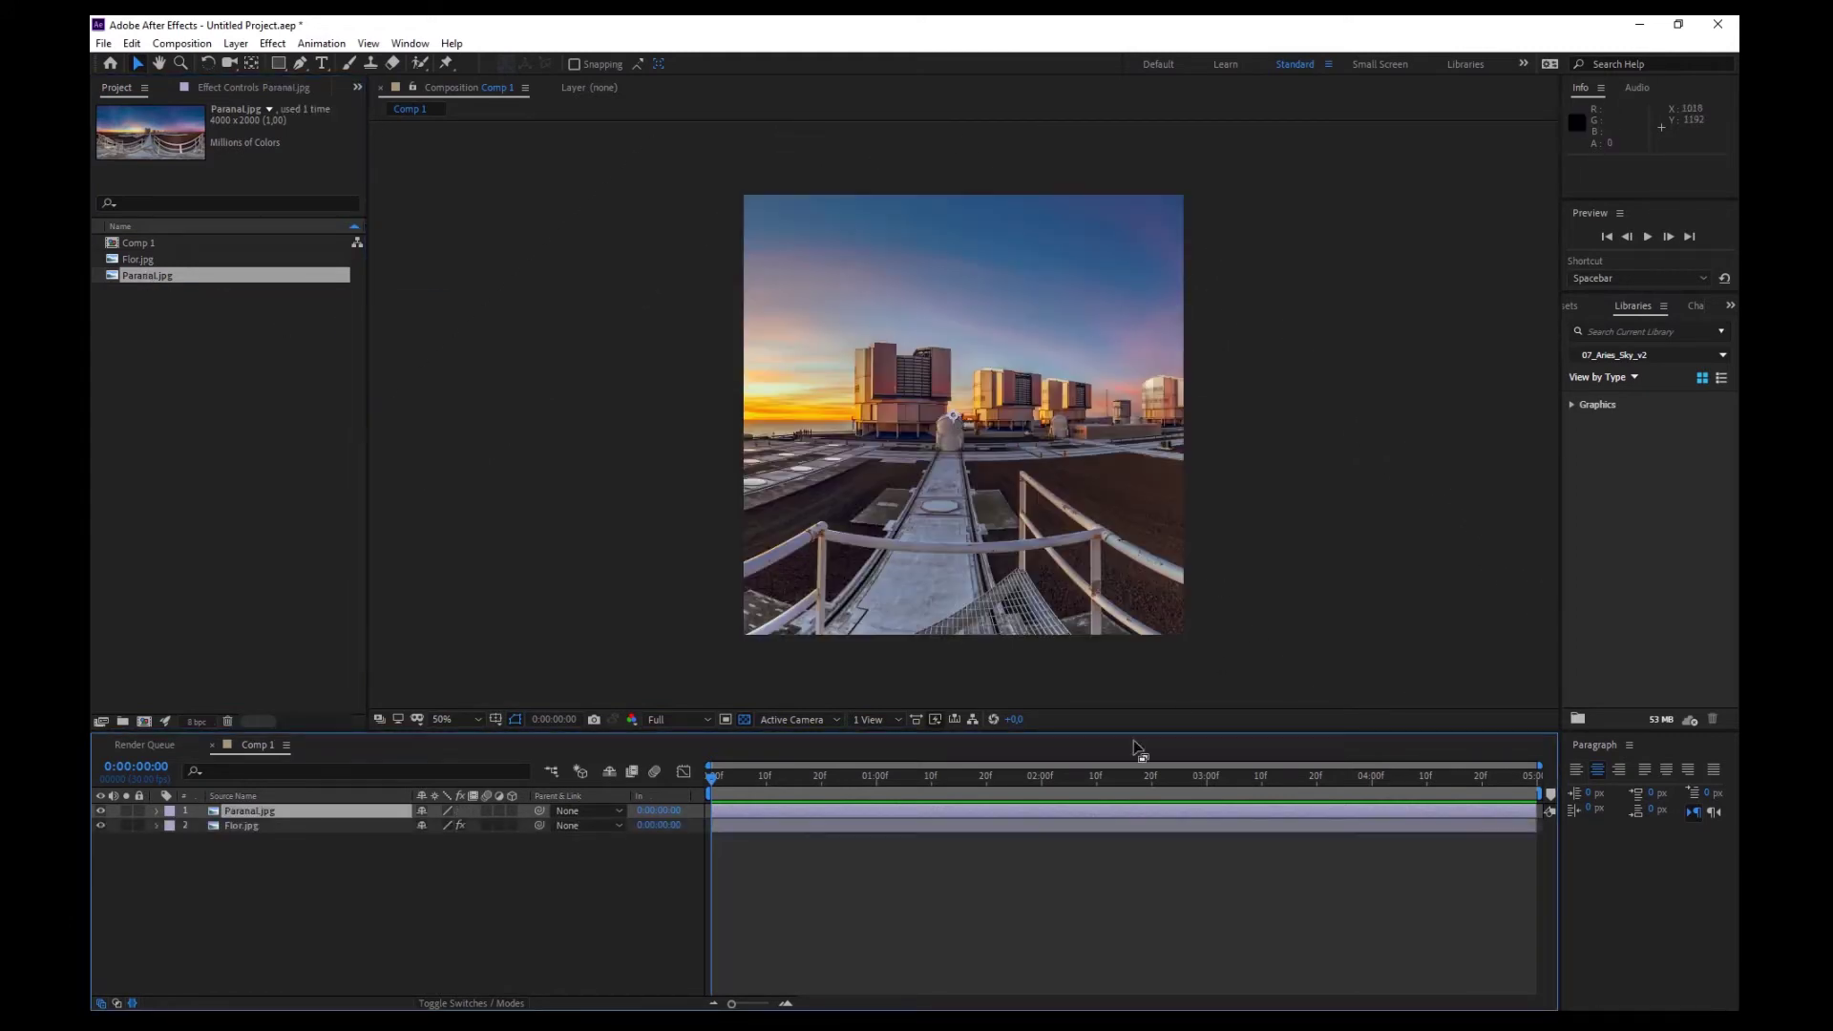
Hide the Flor.jpg layer and apply the Fulldome effect to the Paranal.jpg layer.
{"action": "left_click", "coordinate": [101, 826]}
{"action": "left_click", "coordinate": [274, 45]}
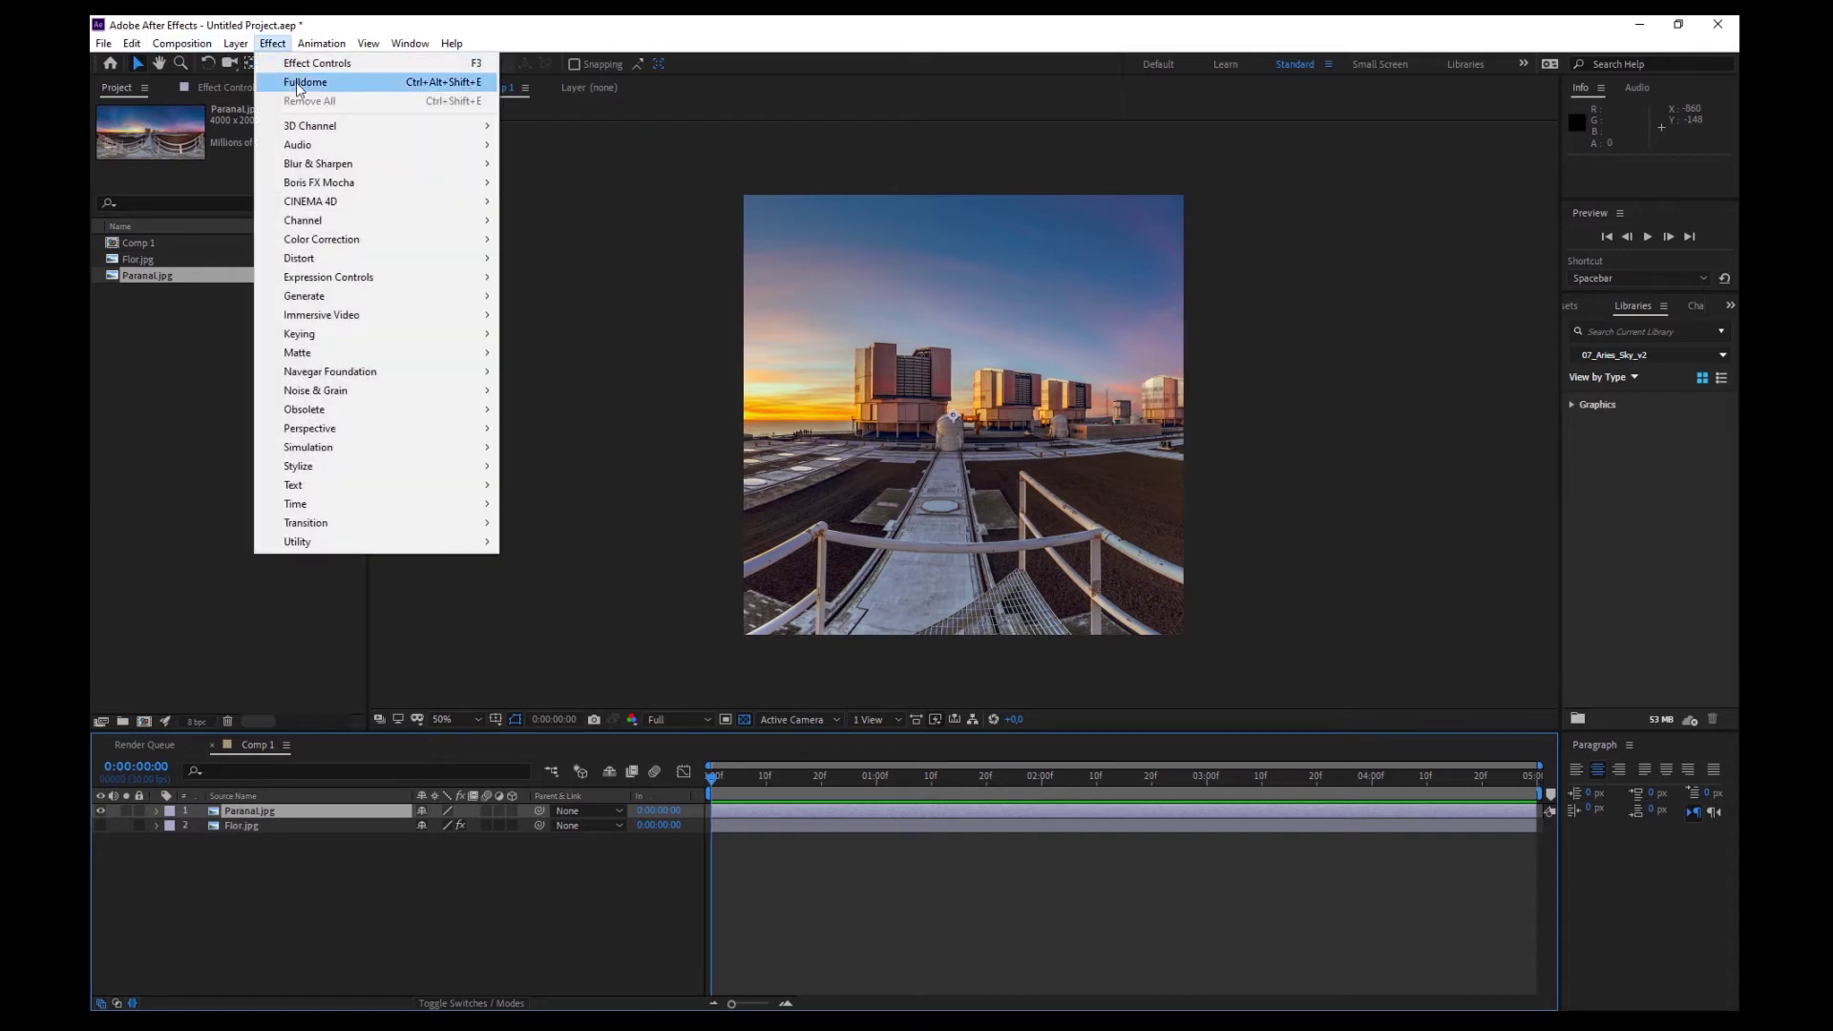
{"action": "left_click", "coordinate": [299, 84]}
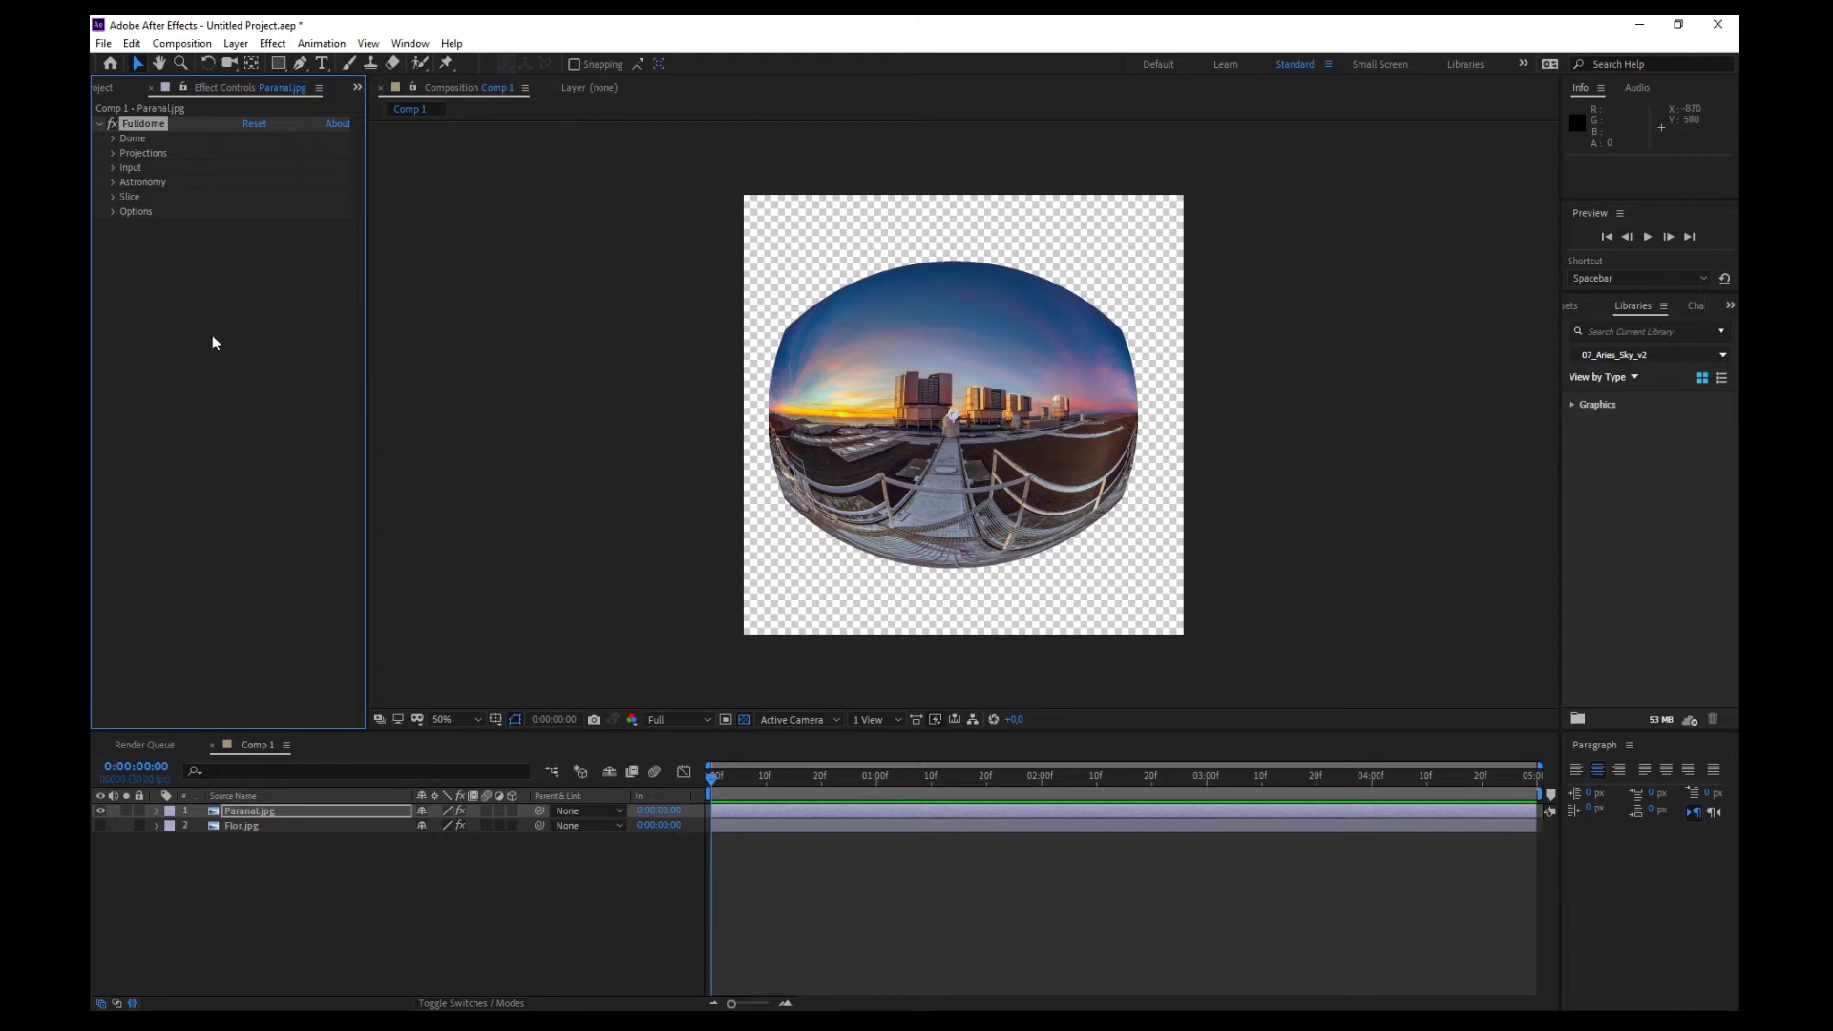
Set the Fulldome input projection of Paranal.jpg to Panoramic Equidistant and its input altitude to 0°.
{"action": "left_click", "coordinate": [114, 168]}
{"action": "left_click", "coordinate": [114, 168]}
{"action": "left_click", "coordinate": [114, 154]}
{"action": "left_click", "coordinate": [274, 182]}
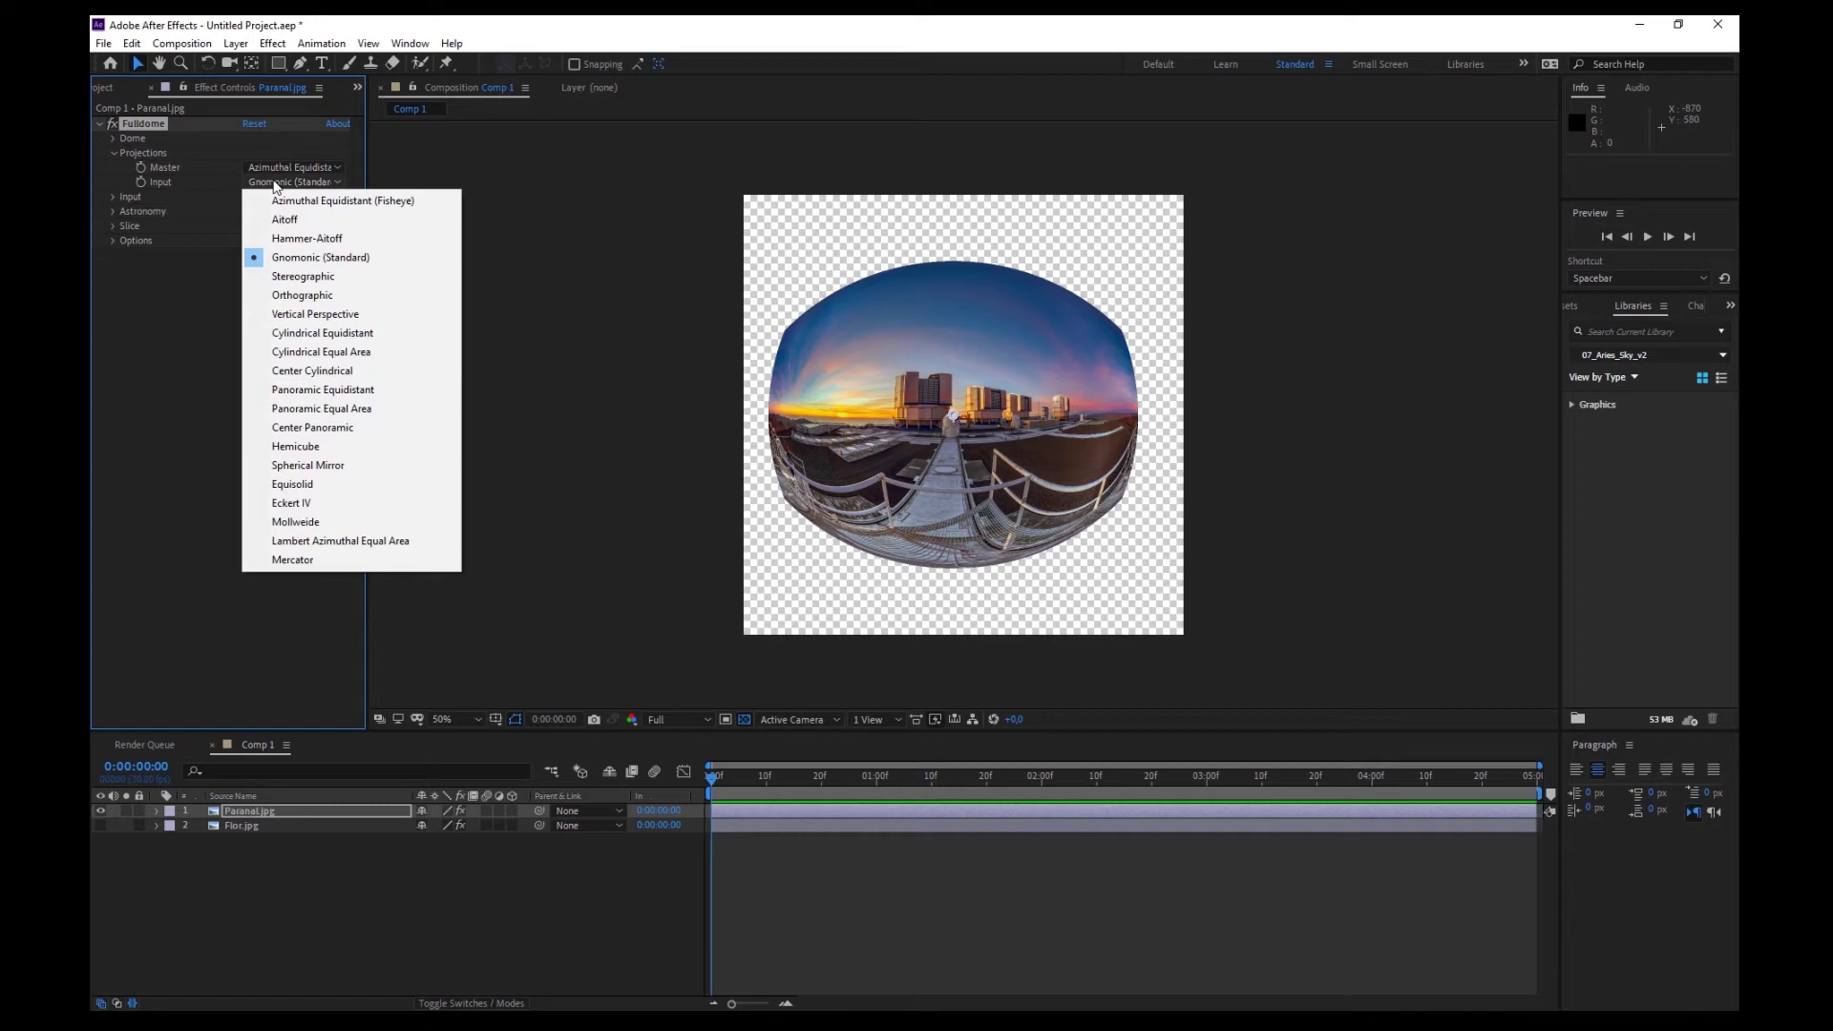
{"action": "left_click", "coordinate": [290, 391]}
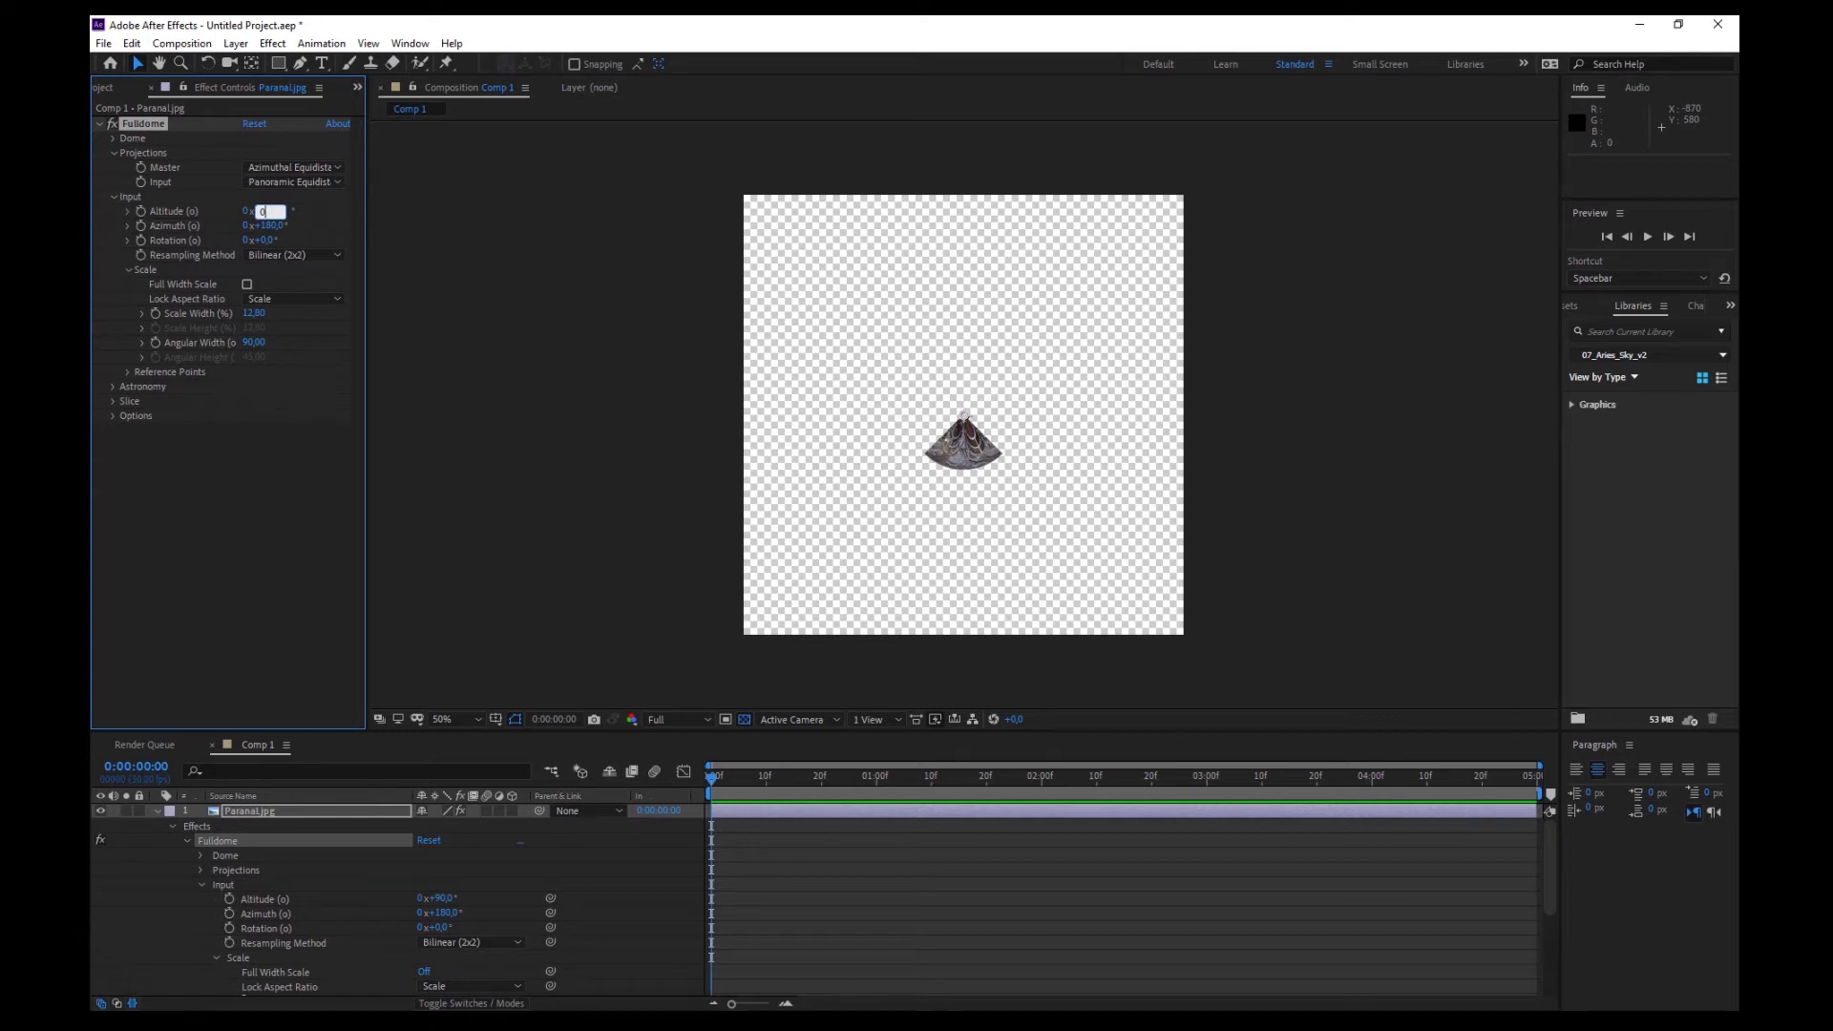
{"action": "type", "text": "0"}
{"action": "key", "text": "Return"}
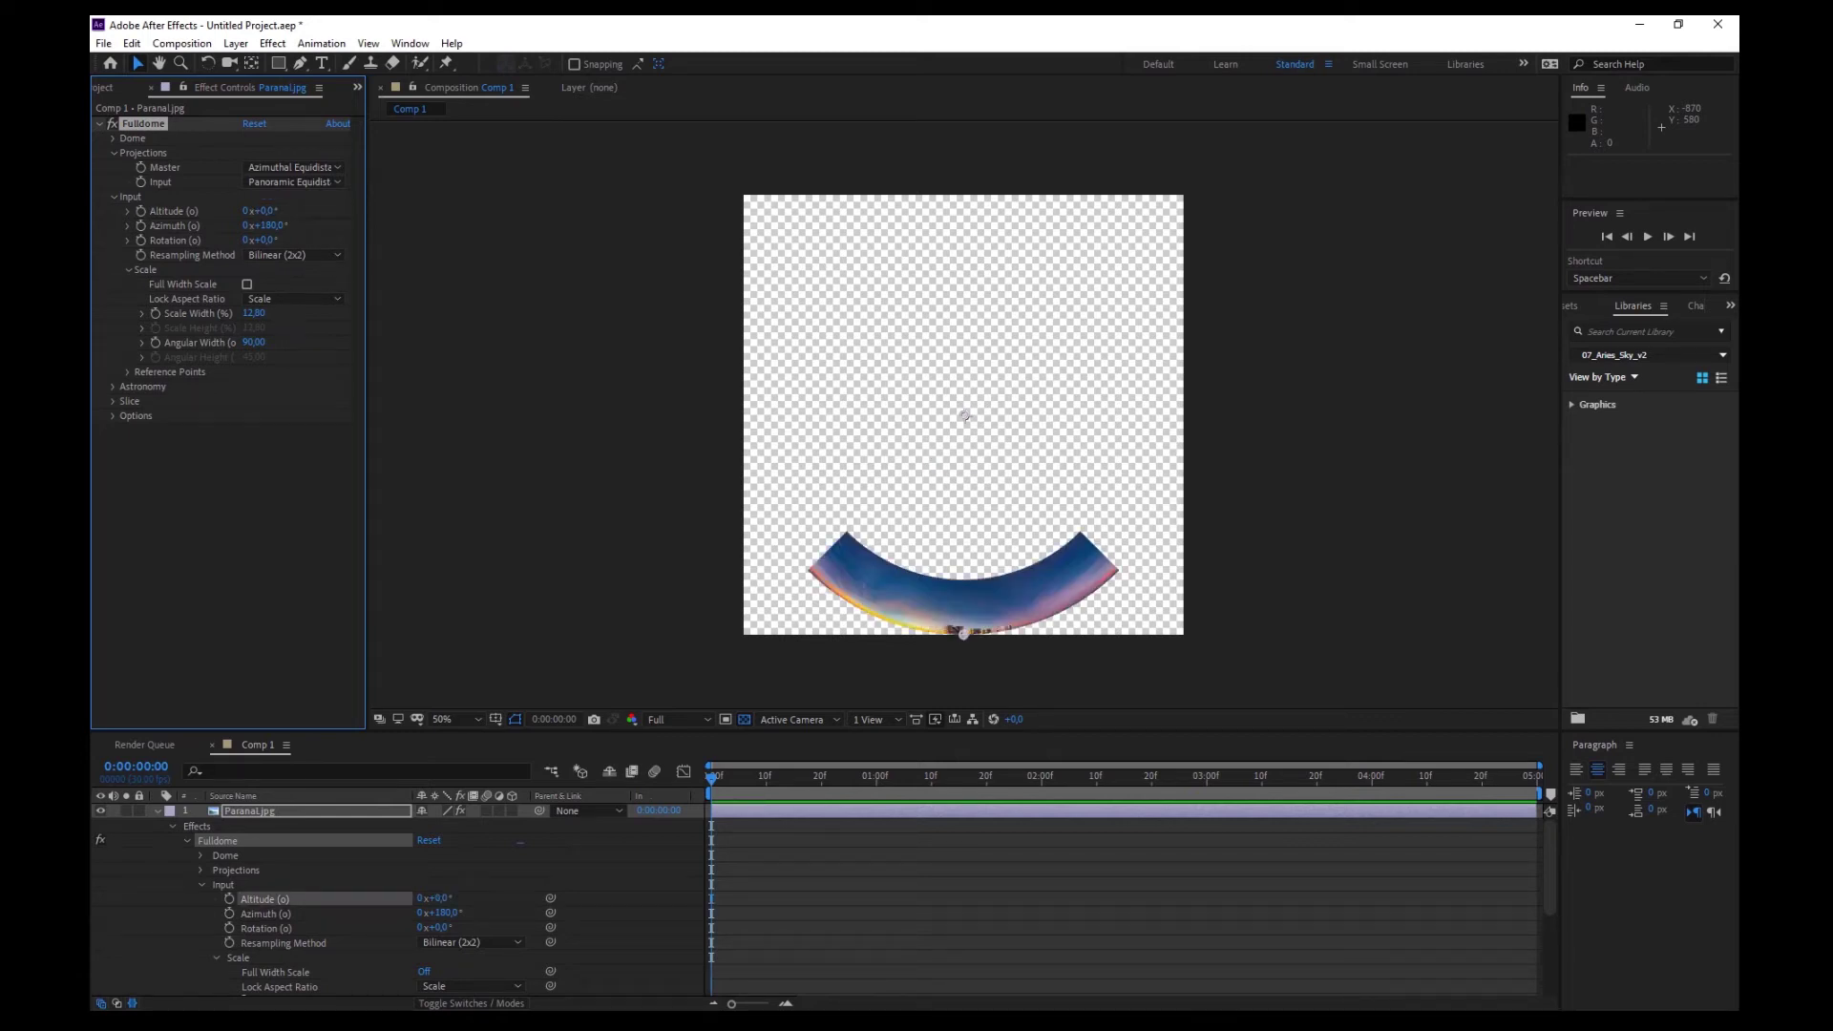
View the original Paranal.jpg footage to examine the full panorama, and return to the Comp 1 view.
{"action": "left_click", "coordinate": [122, 88]}
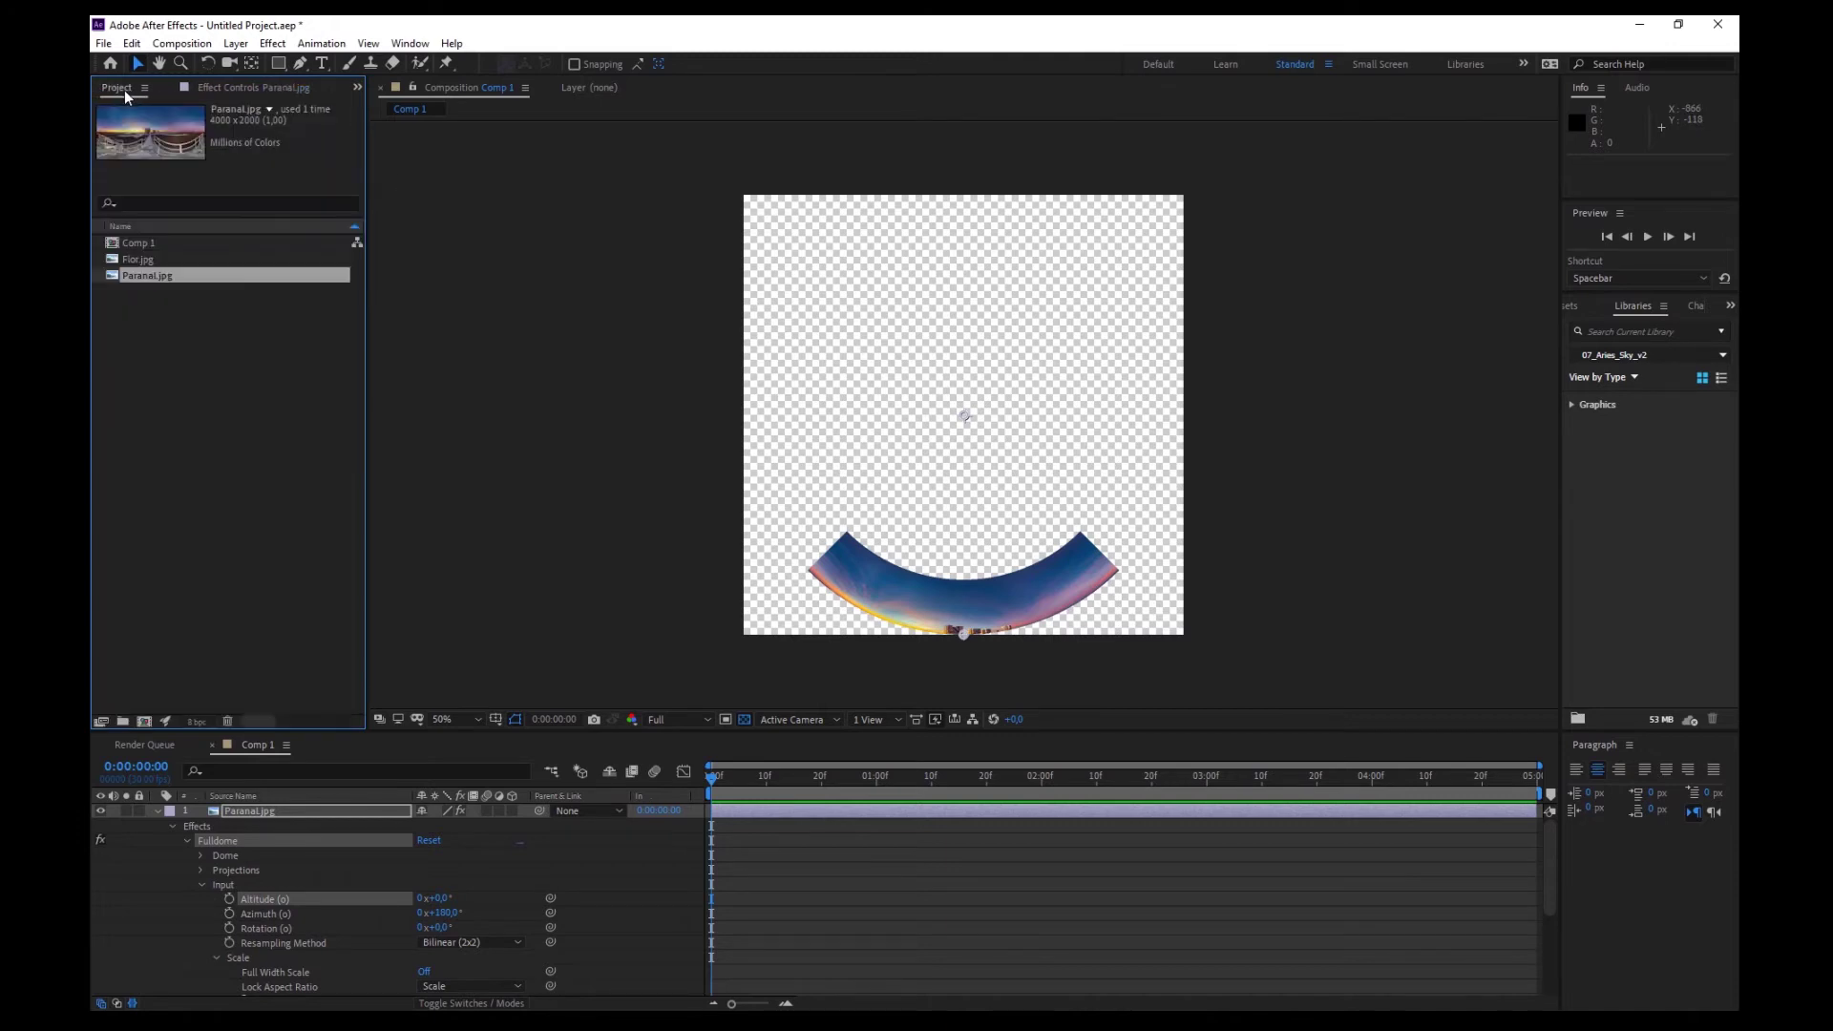
{"action": "double_click", "coordinate": [181, 279]}
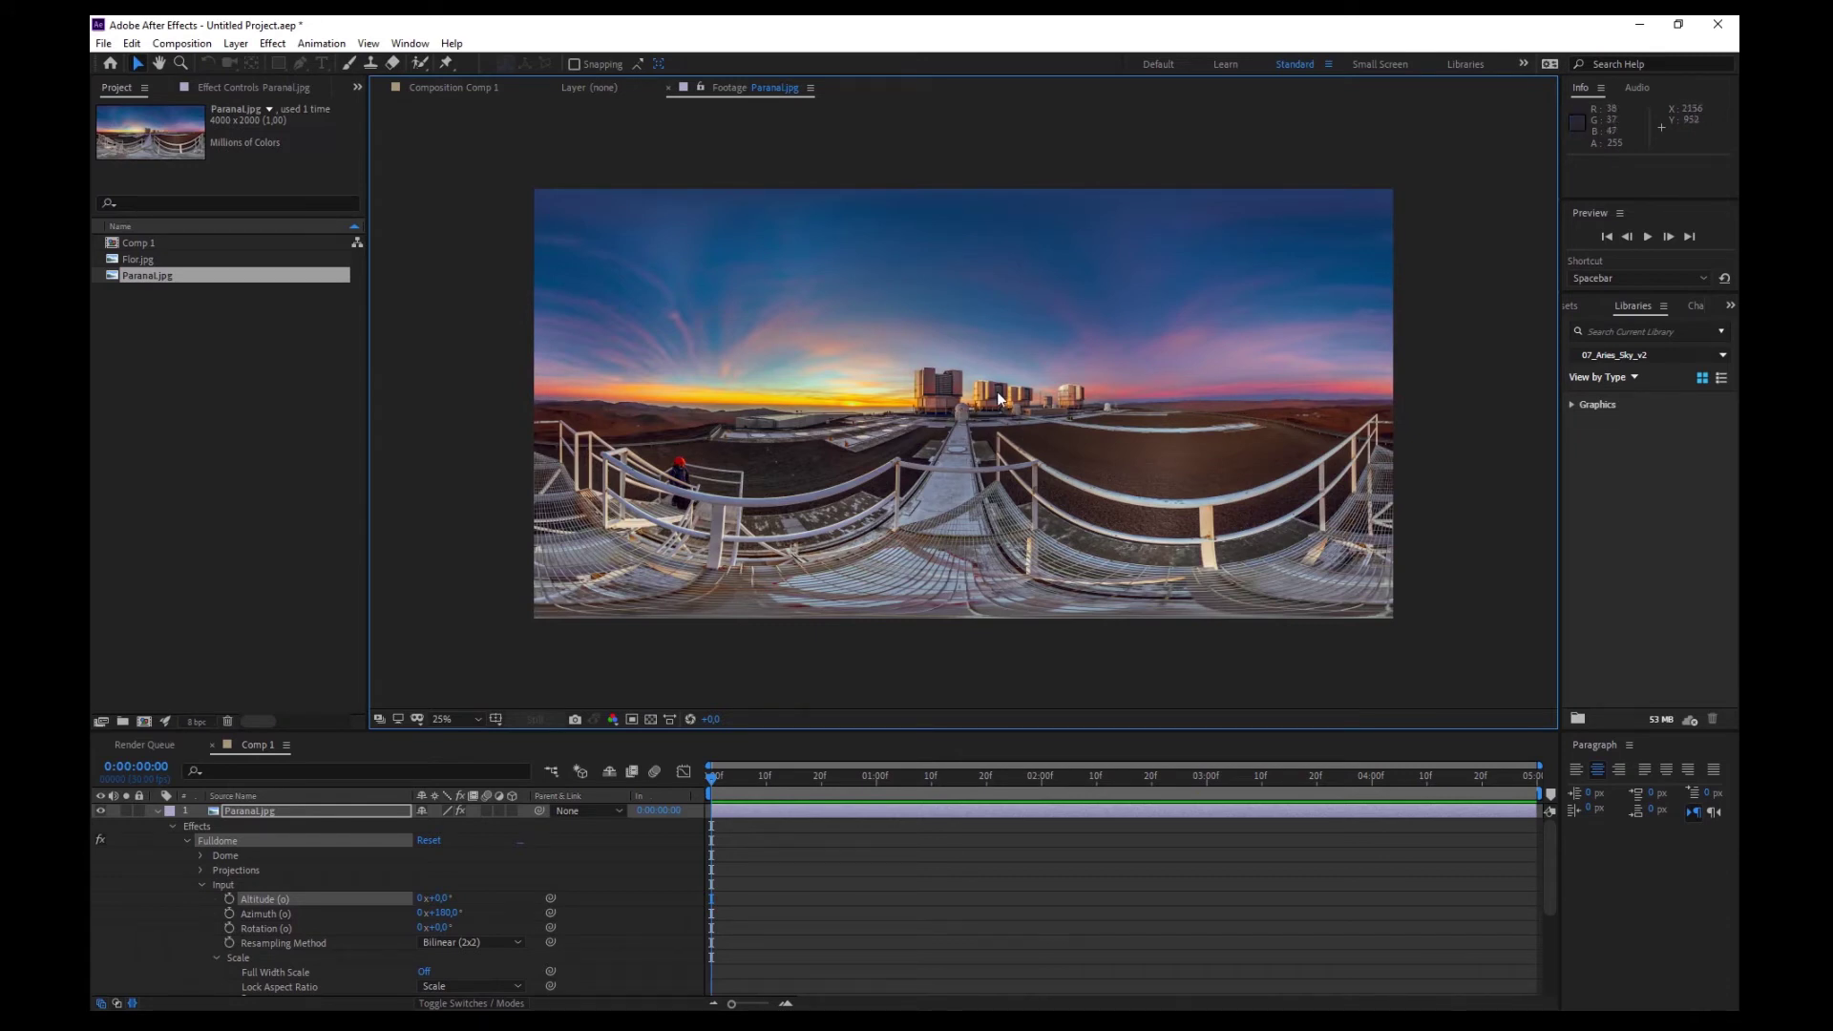
{"action": "double_click", "coordinate": [155, 244]}
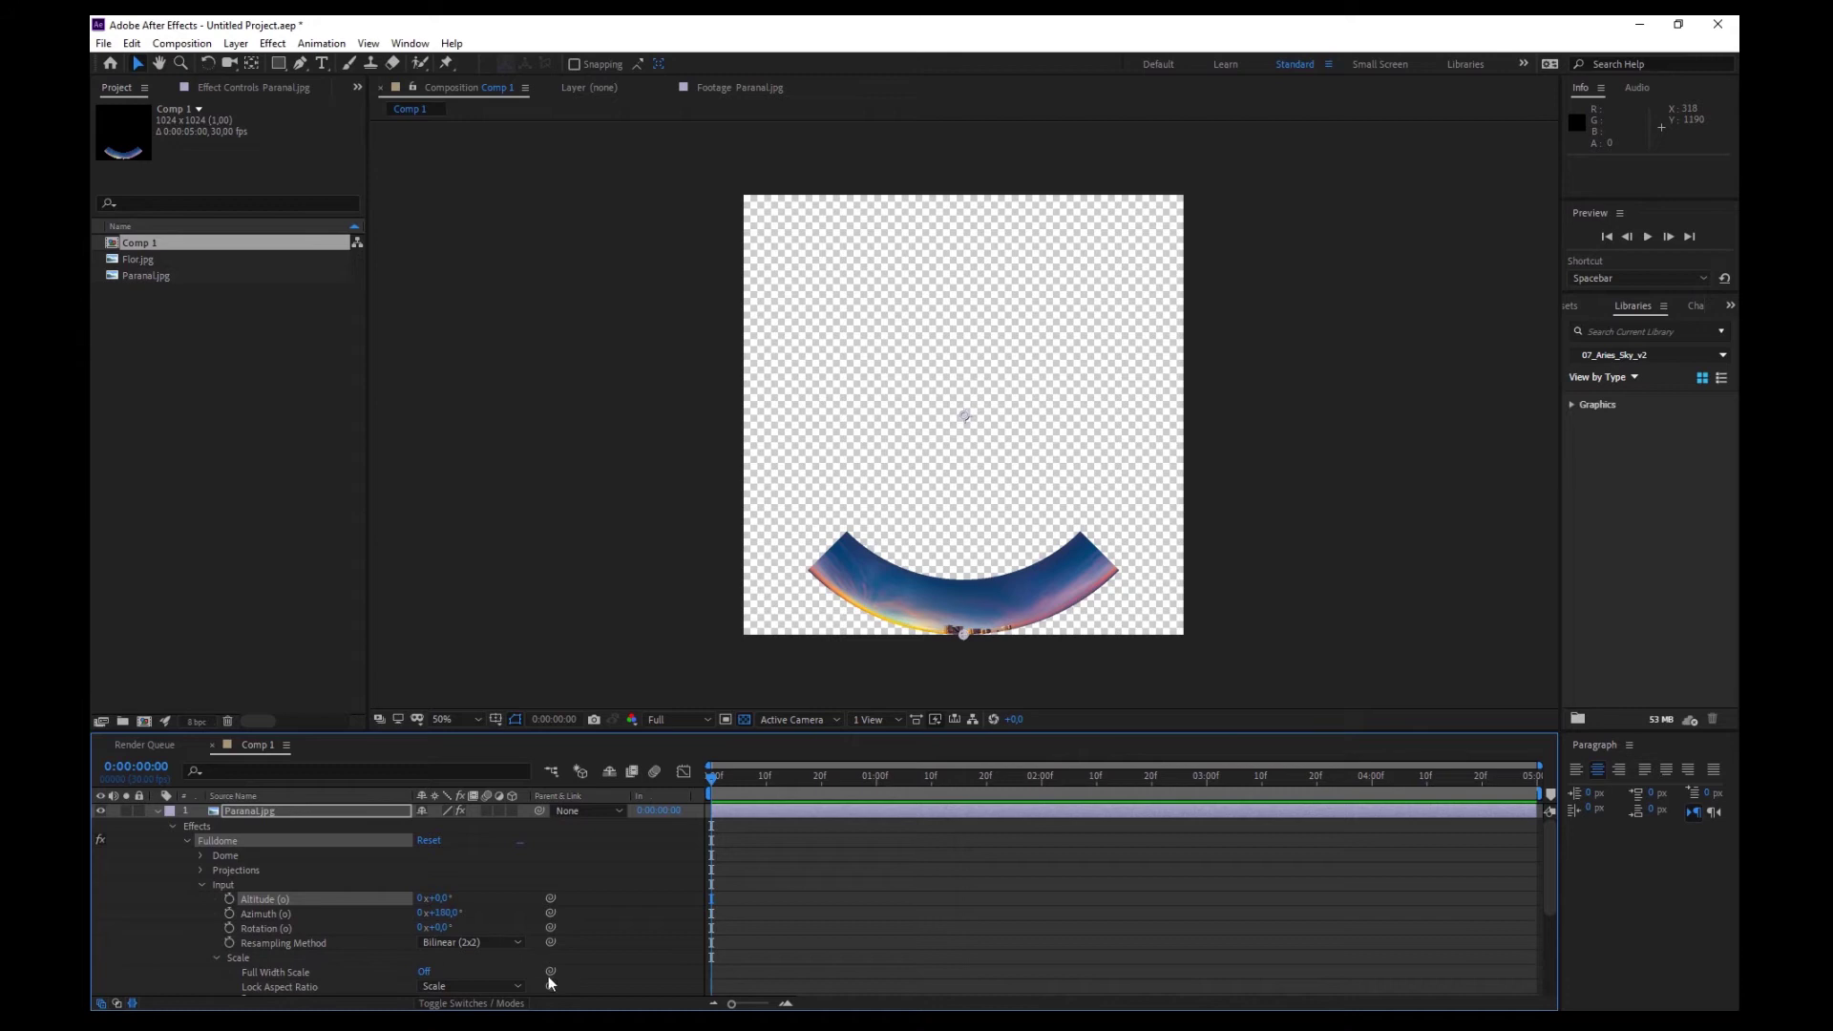
Enable Full Width Scale and Color Limits in the Fulldome settings of Paranal.jpg.
{"action": "left_click", "coordinate": [231, 89]}
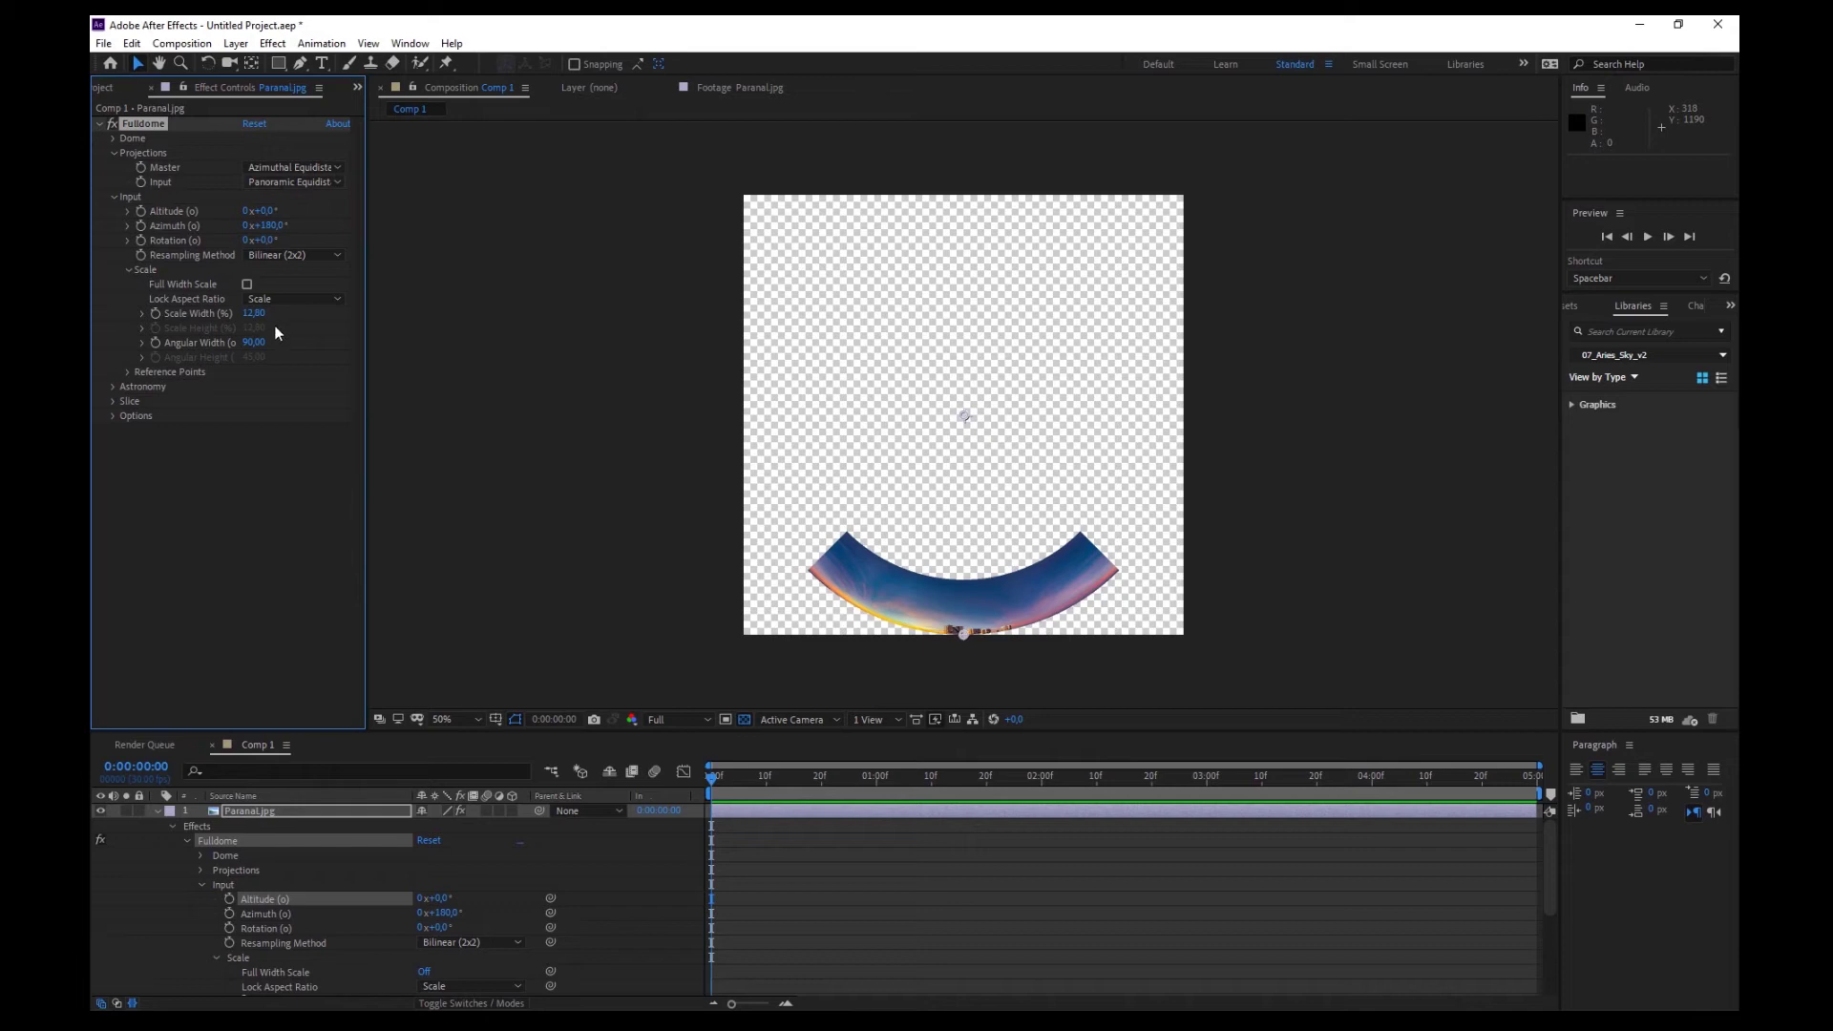
{"action": "left_click", "coordinate": [246, 283]}
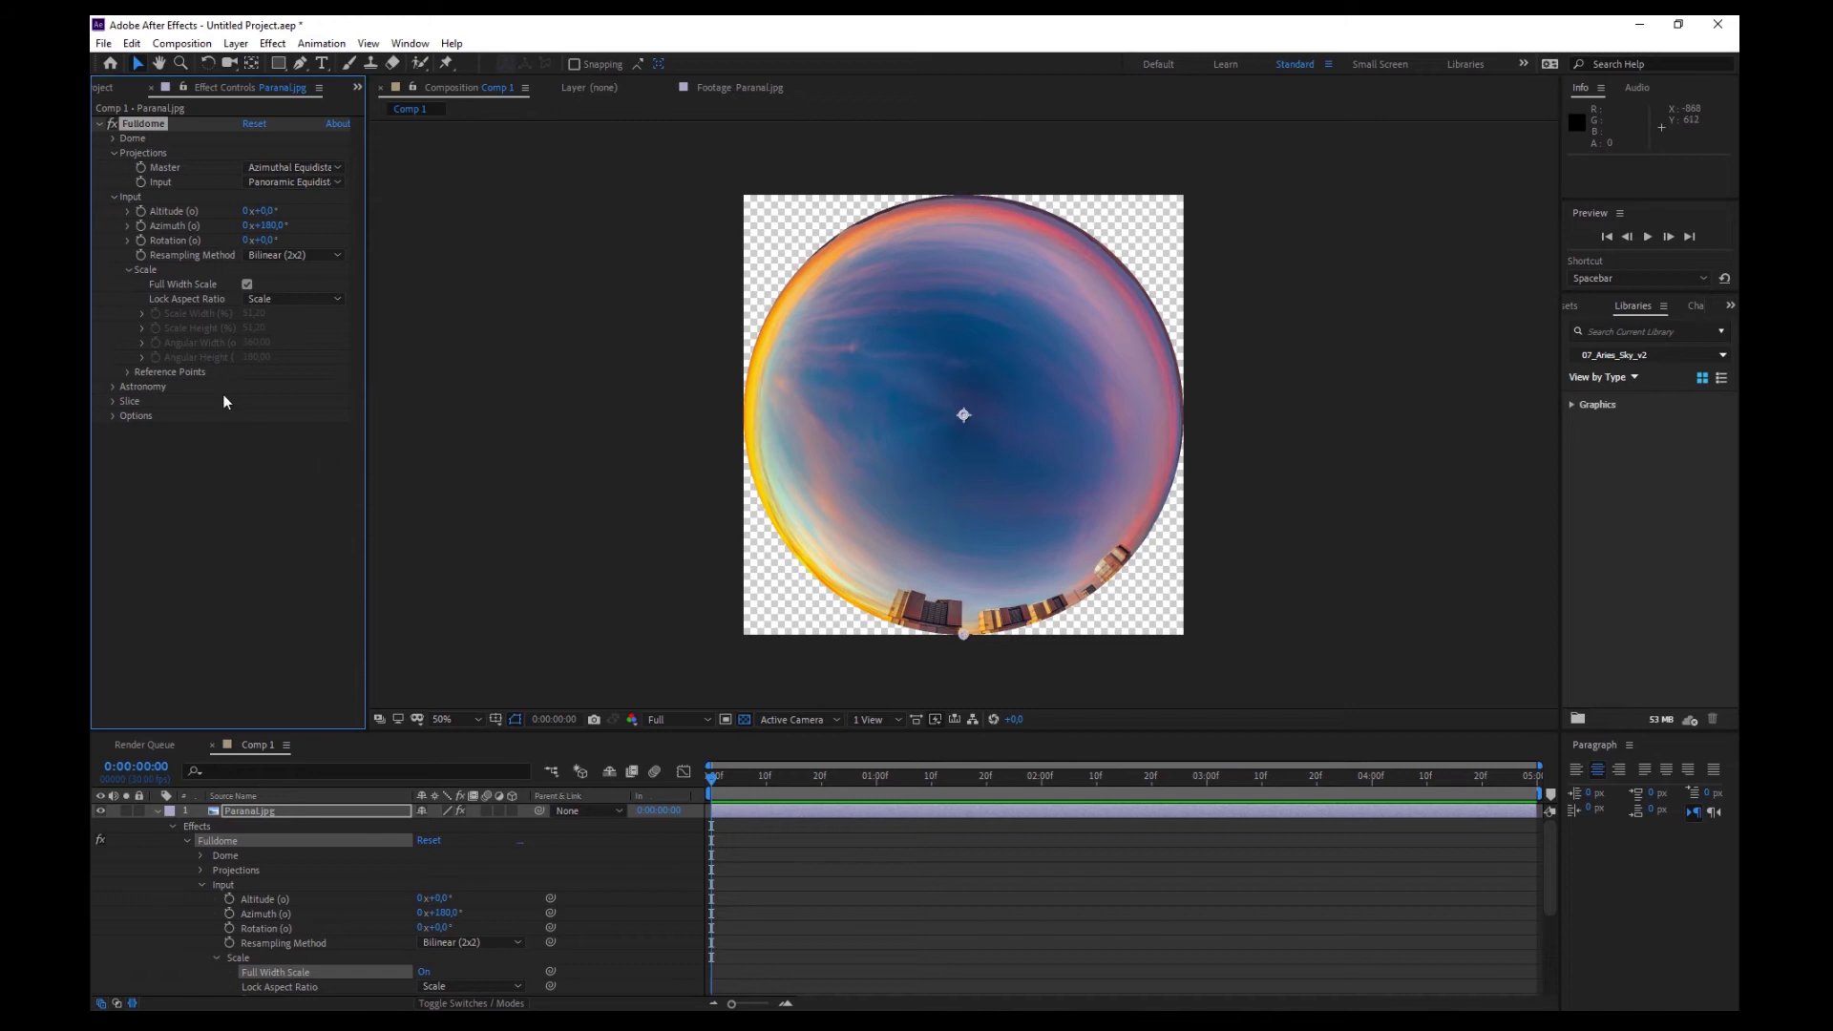
{"action": "left_click", "coordinate": [113, 416]}
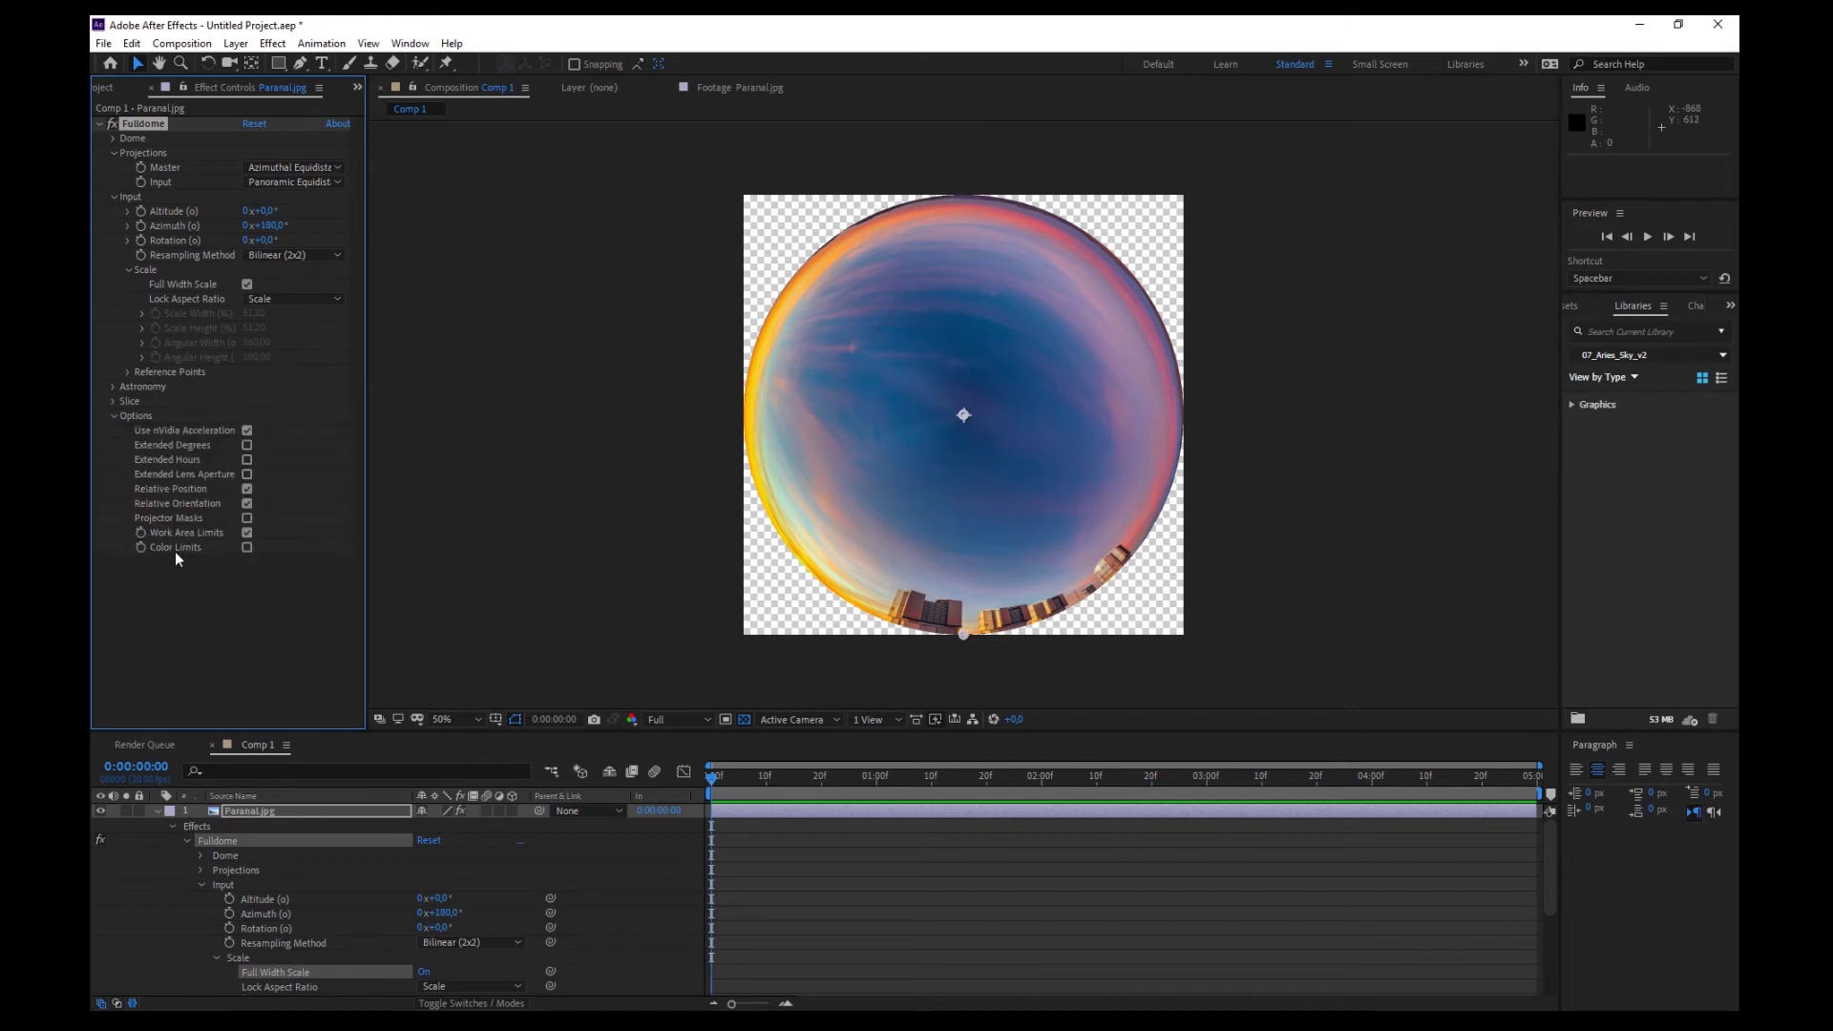
{"action": "left_click", "coordinate": [247, 547]}
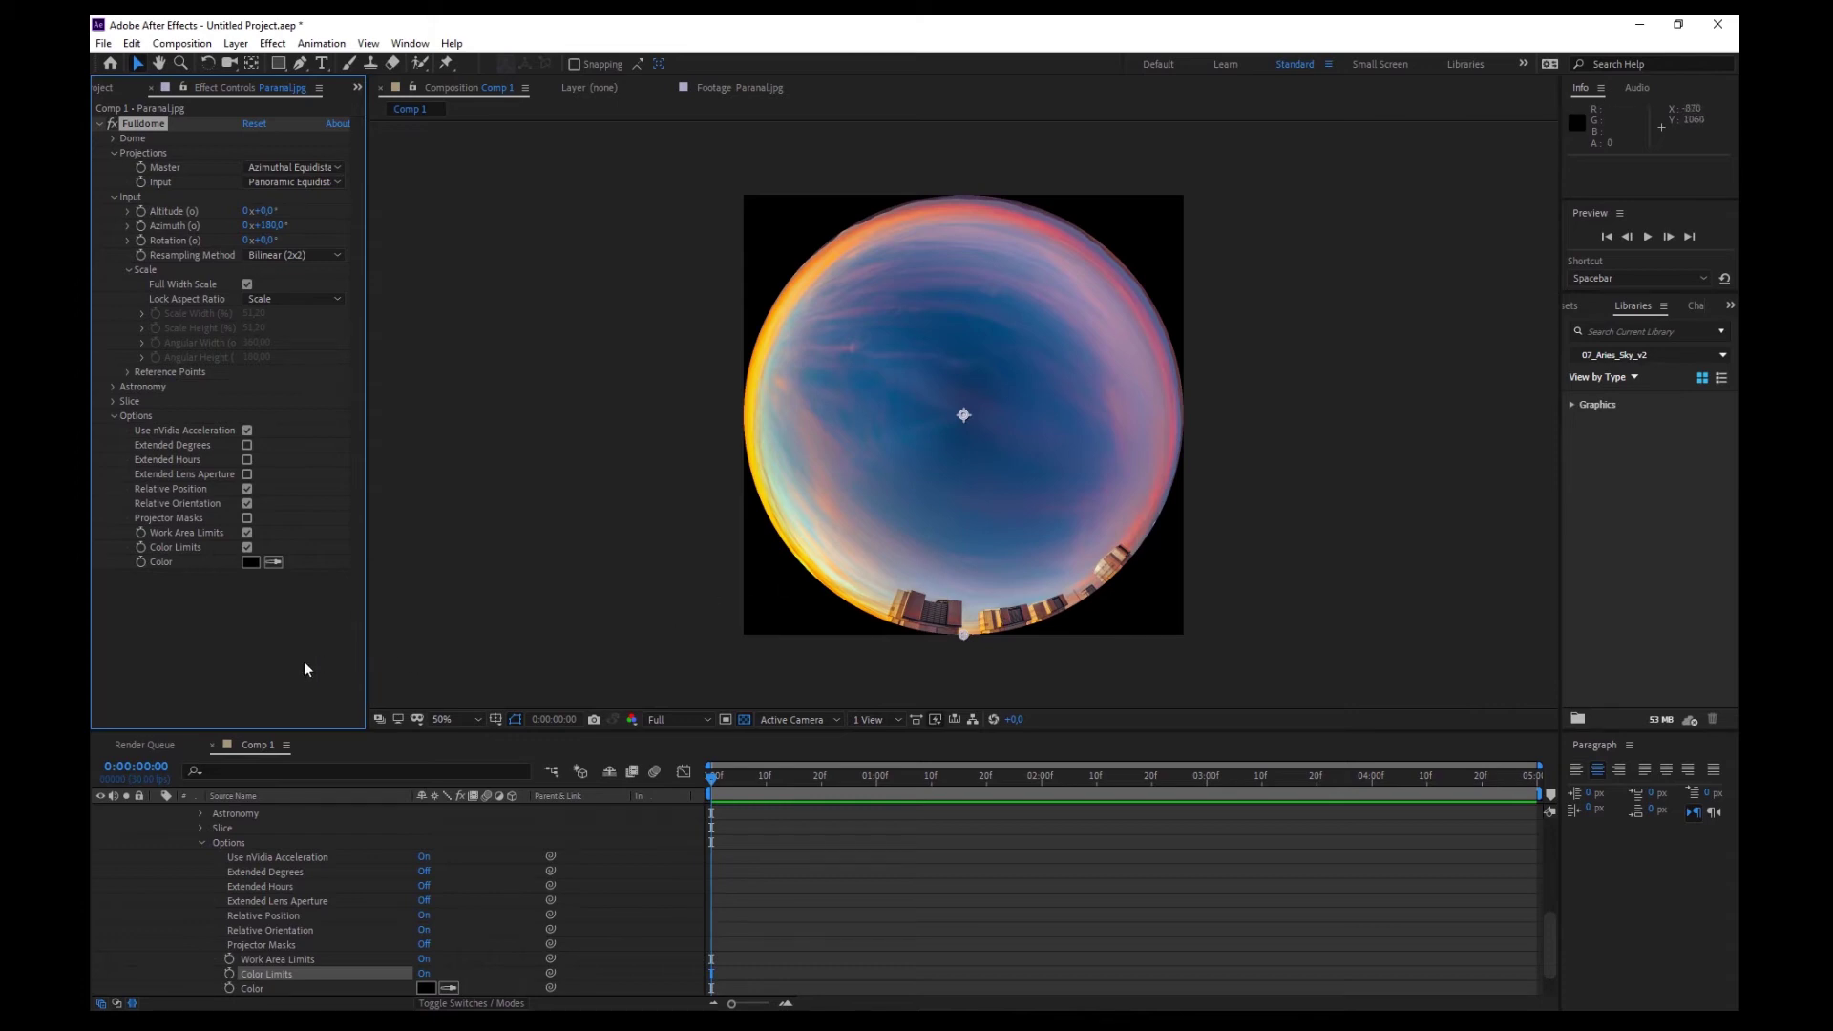
Collapse the Fulldome effect and layer properties of Paranal.jpg, and hide the layer.
{"action": "left_click", "coordinate": [99, 123]}
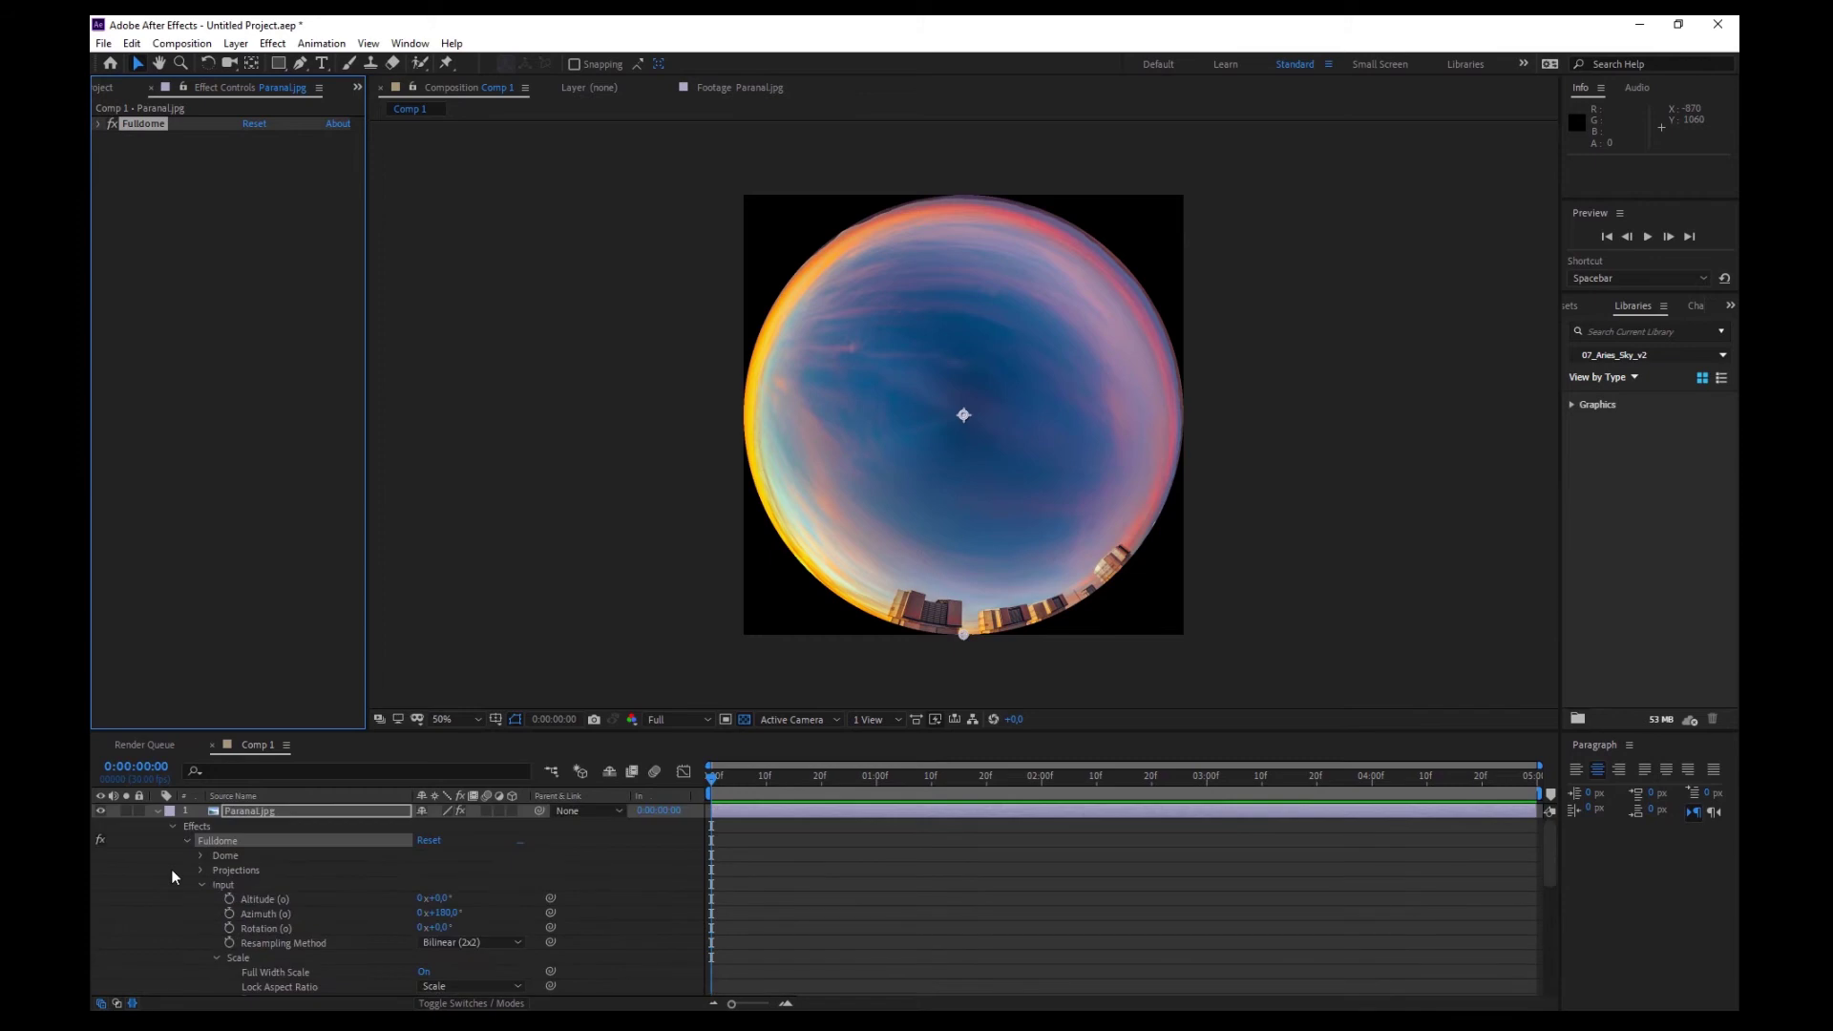
{"action": "left_click", "coordinate": [158, 811]}
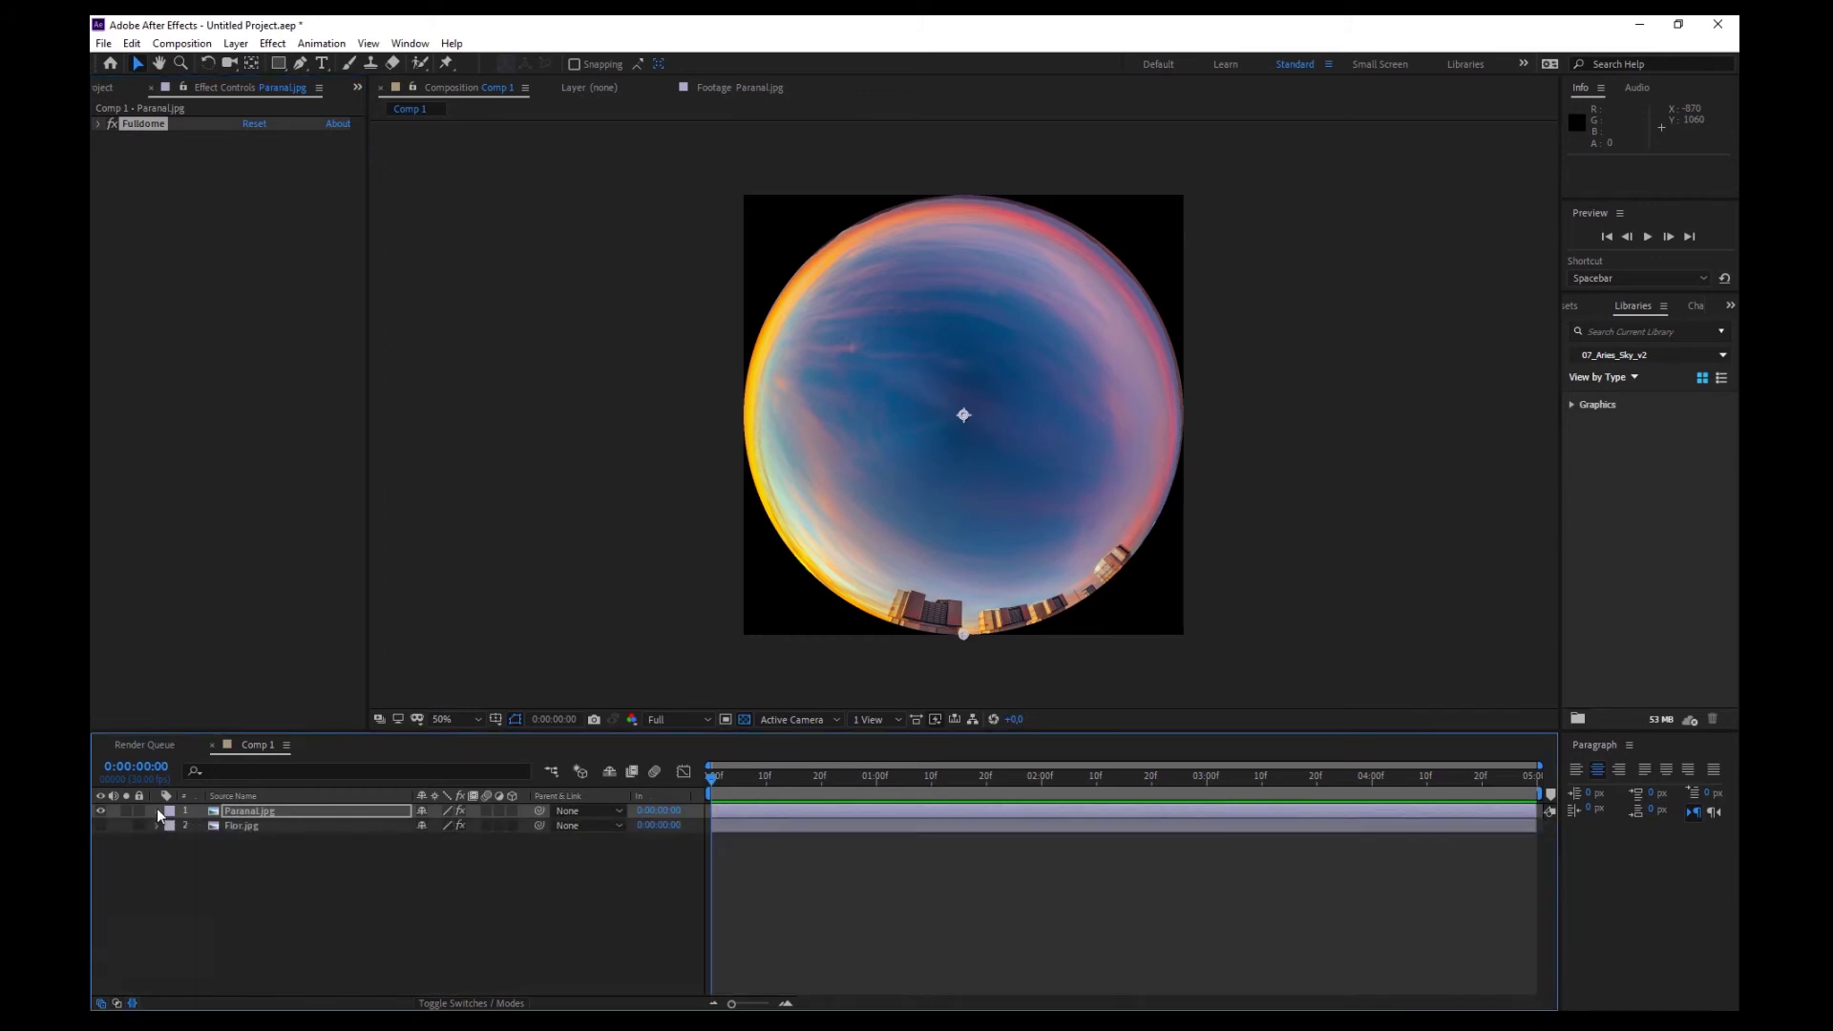
{"action": "left_click", "coordinate": [100, 815]}
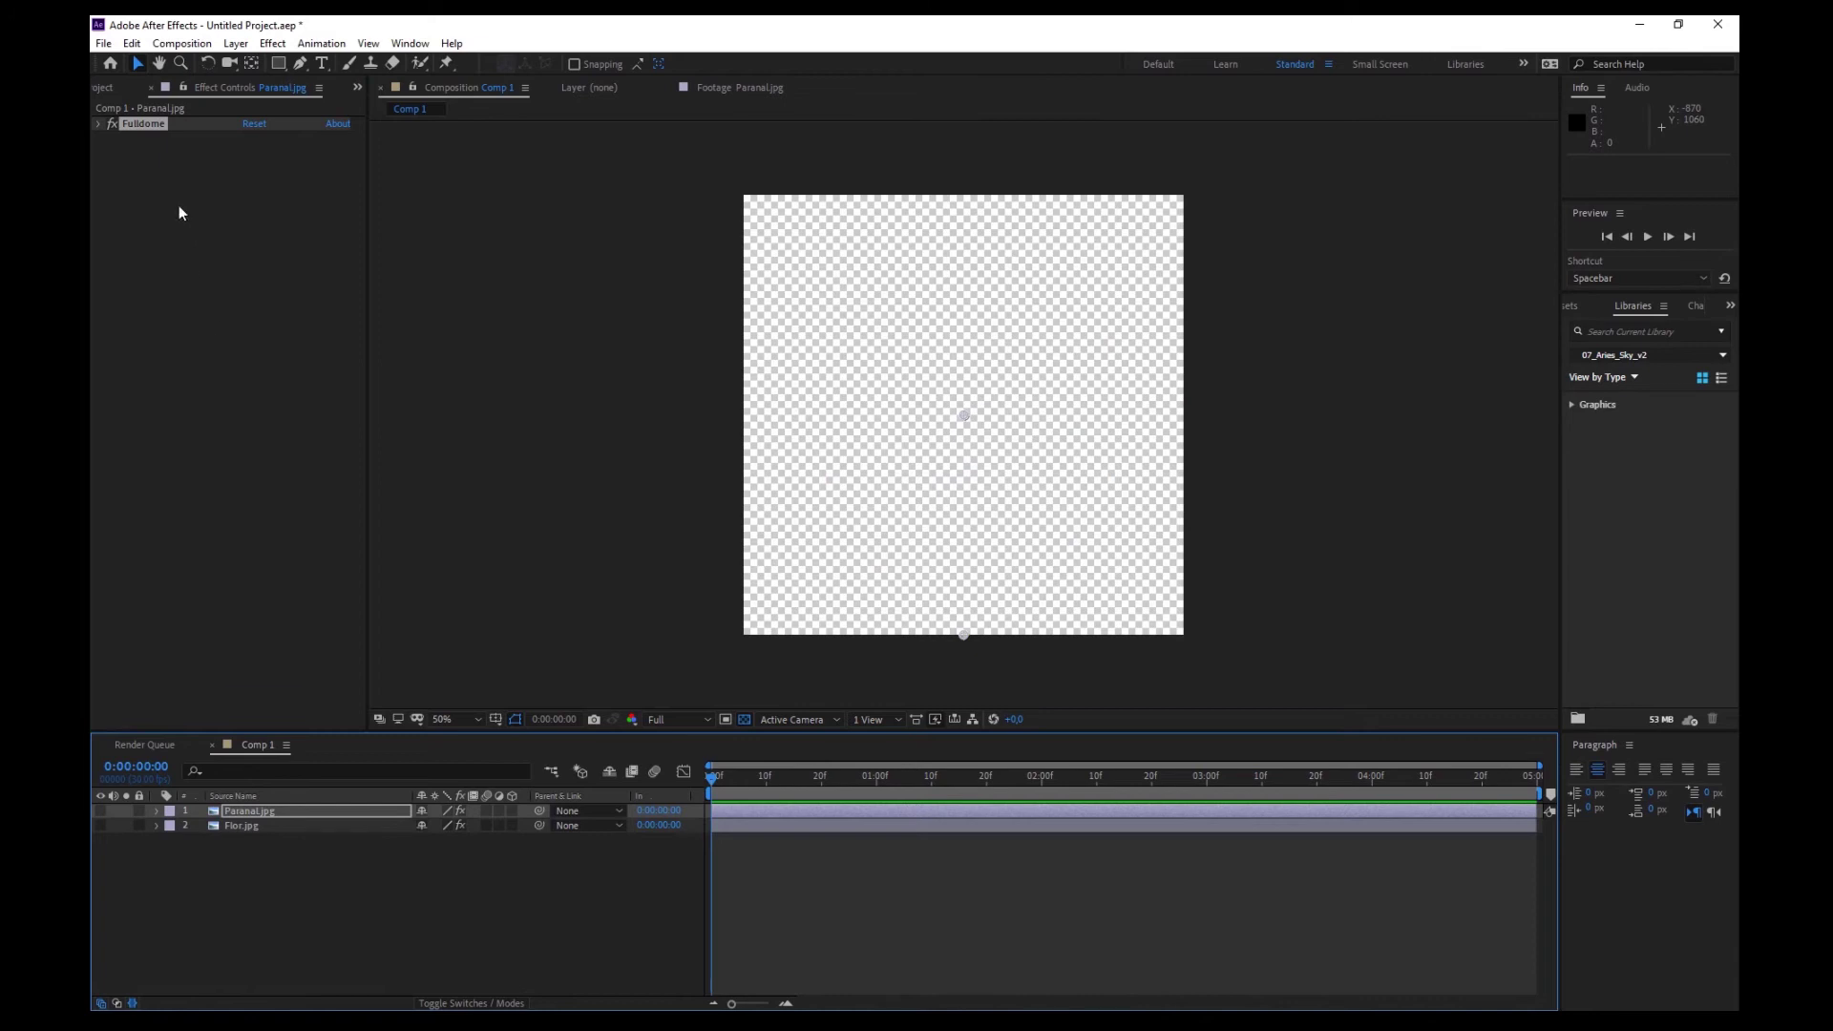
Import Paranal01.jpg and add it to Comp 1 as the topmost layer.
{"action": "left_click", "coordinate": [107, 86]}
{"action": "double_click", "coordinate": [211, 376]}
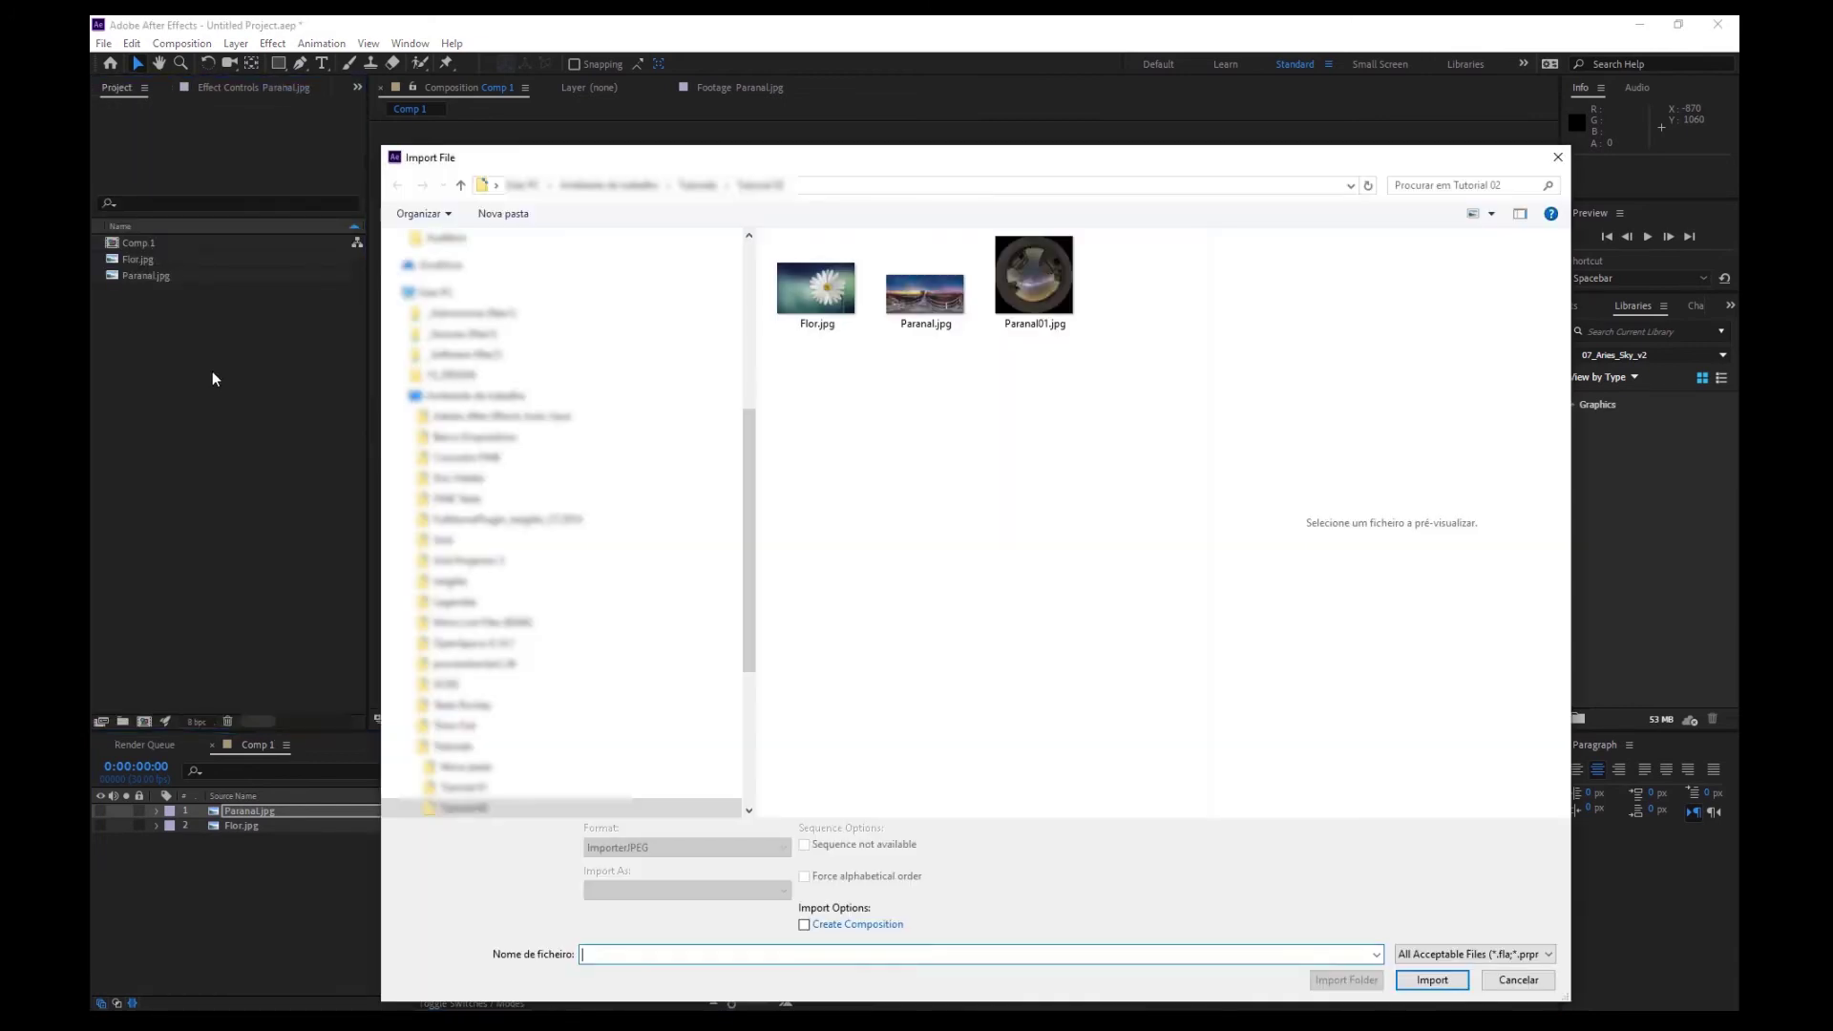
{"action": "left_click", "coordinate": [1039, 277]}
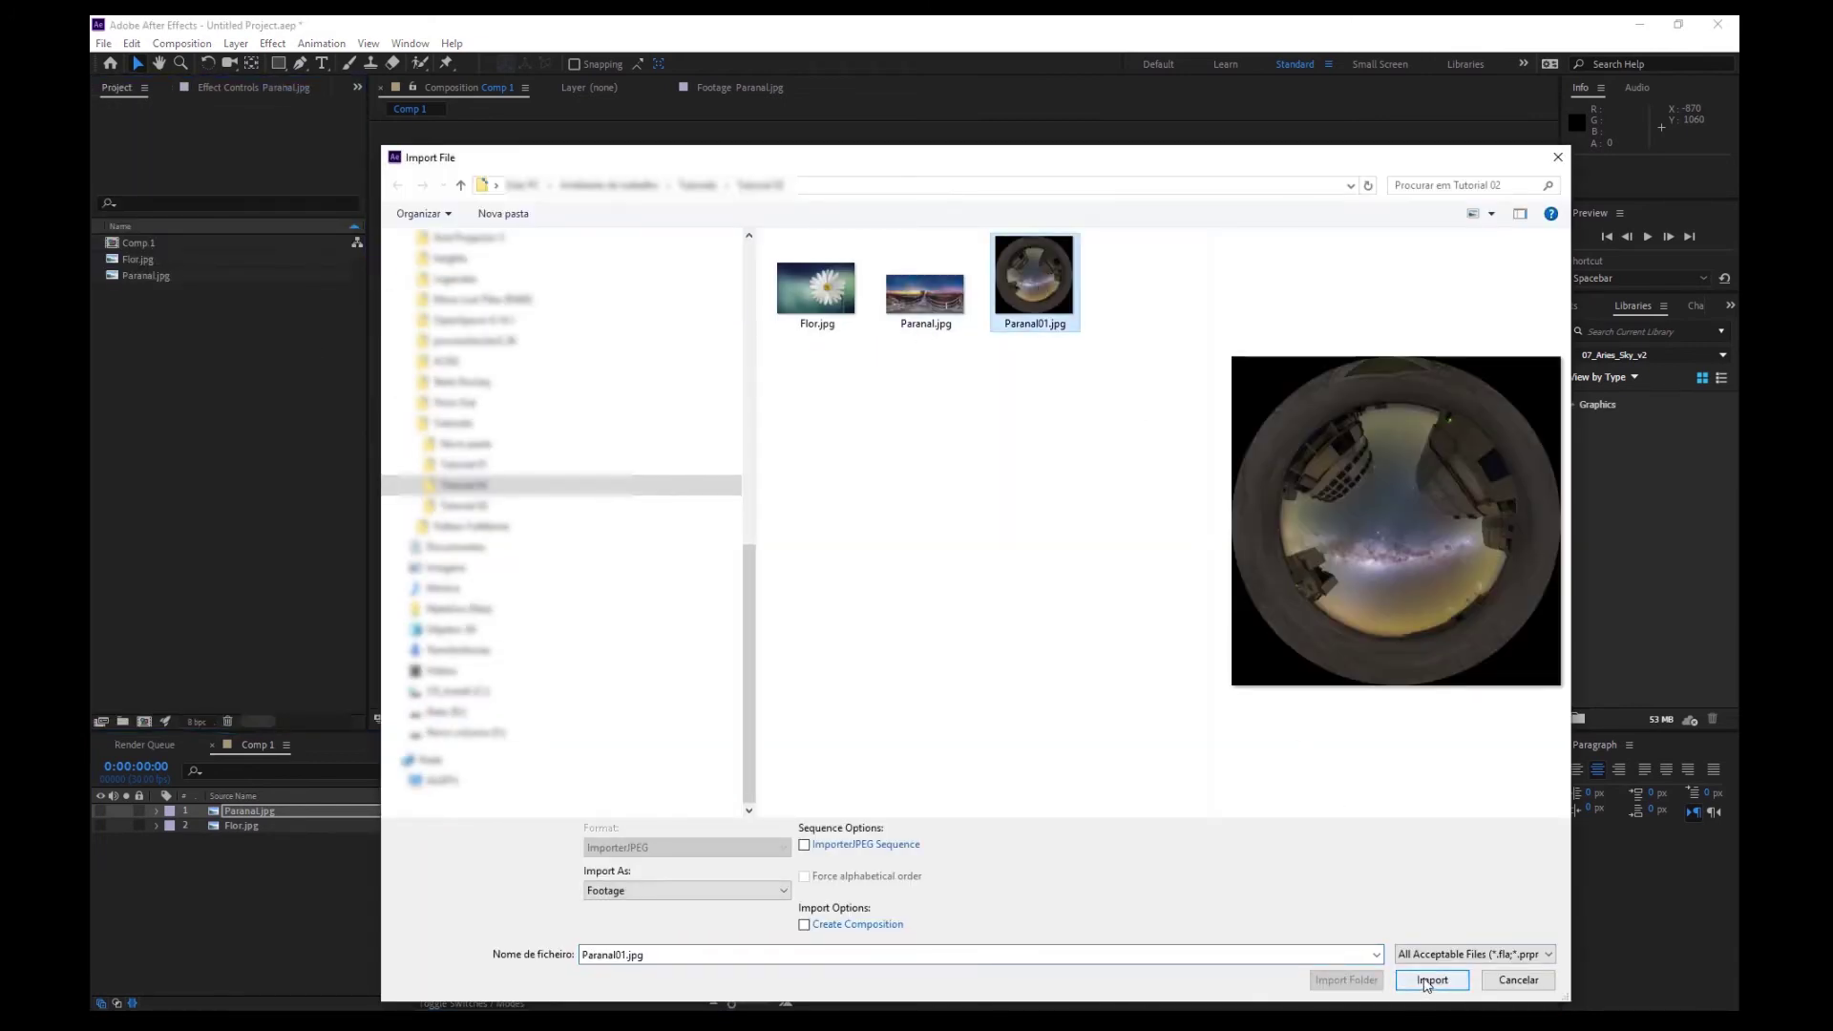
{"action": "left_click", "coordinate": [1428, 981]}
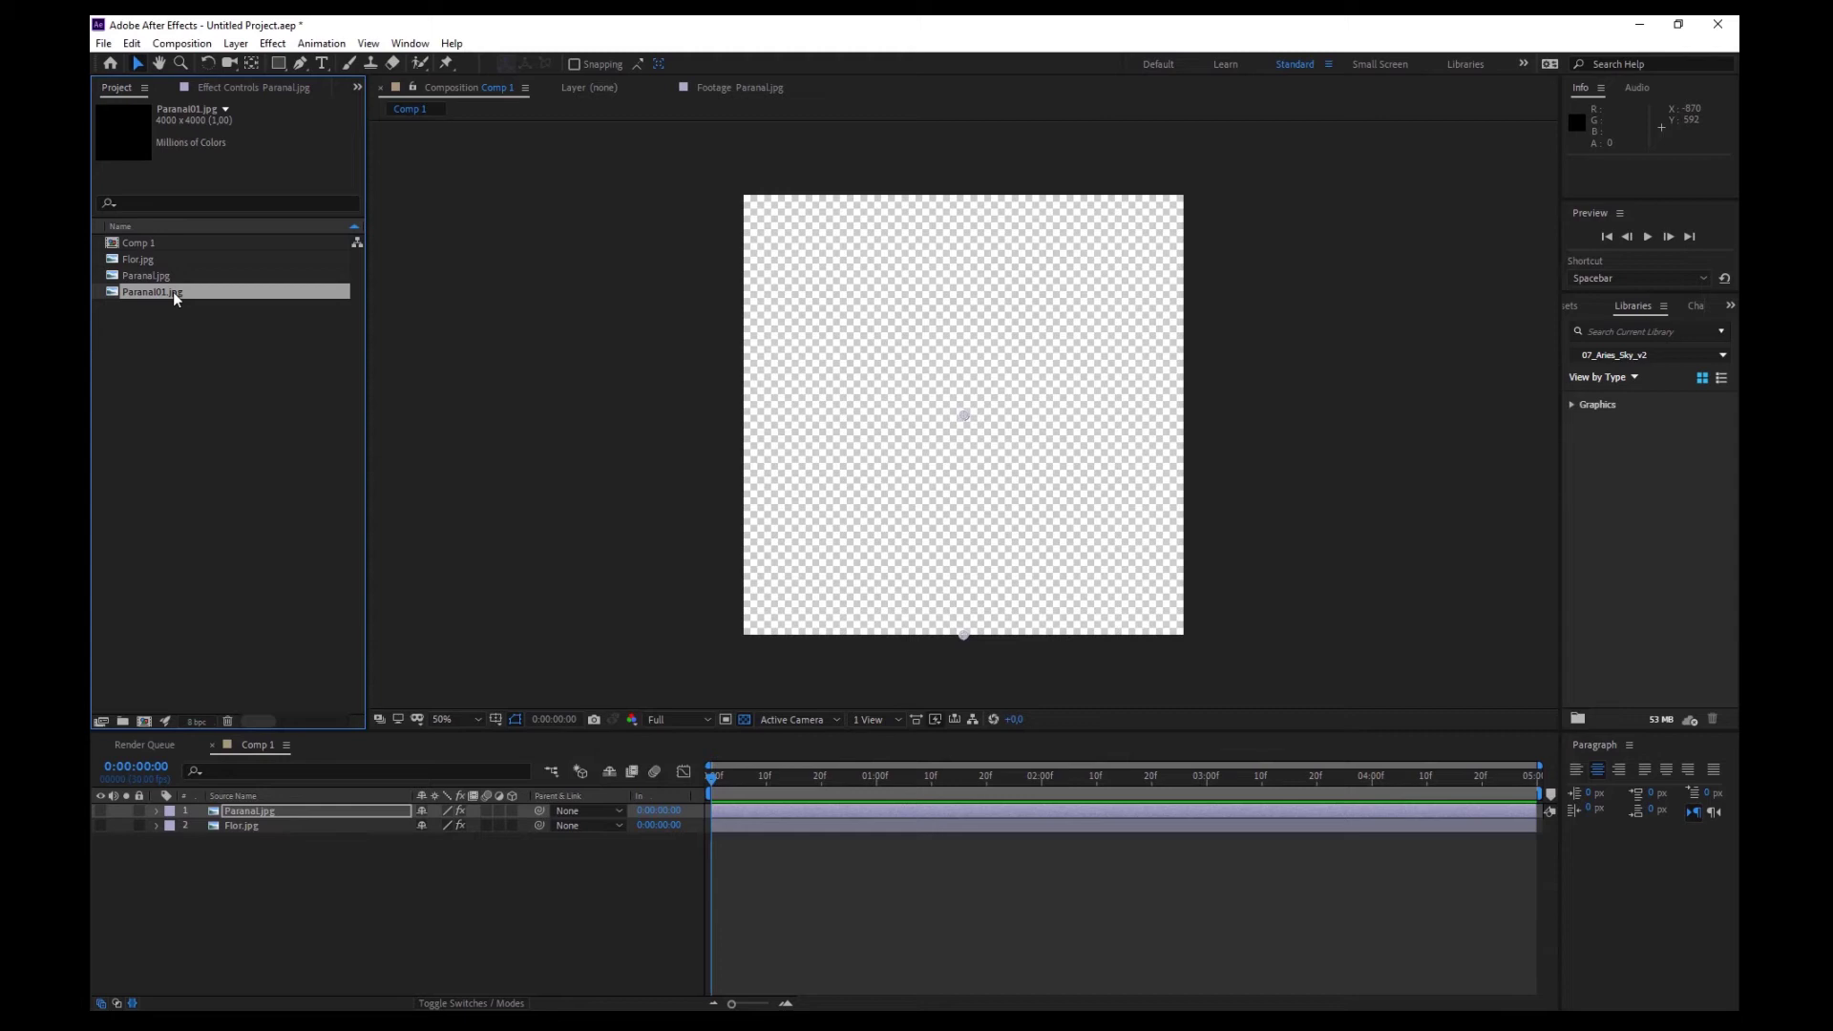
{"action": "left_click_drag", "start_coordinate": [174, 290], "coordinate": [966, 416]}
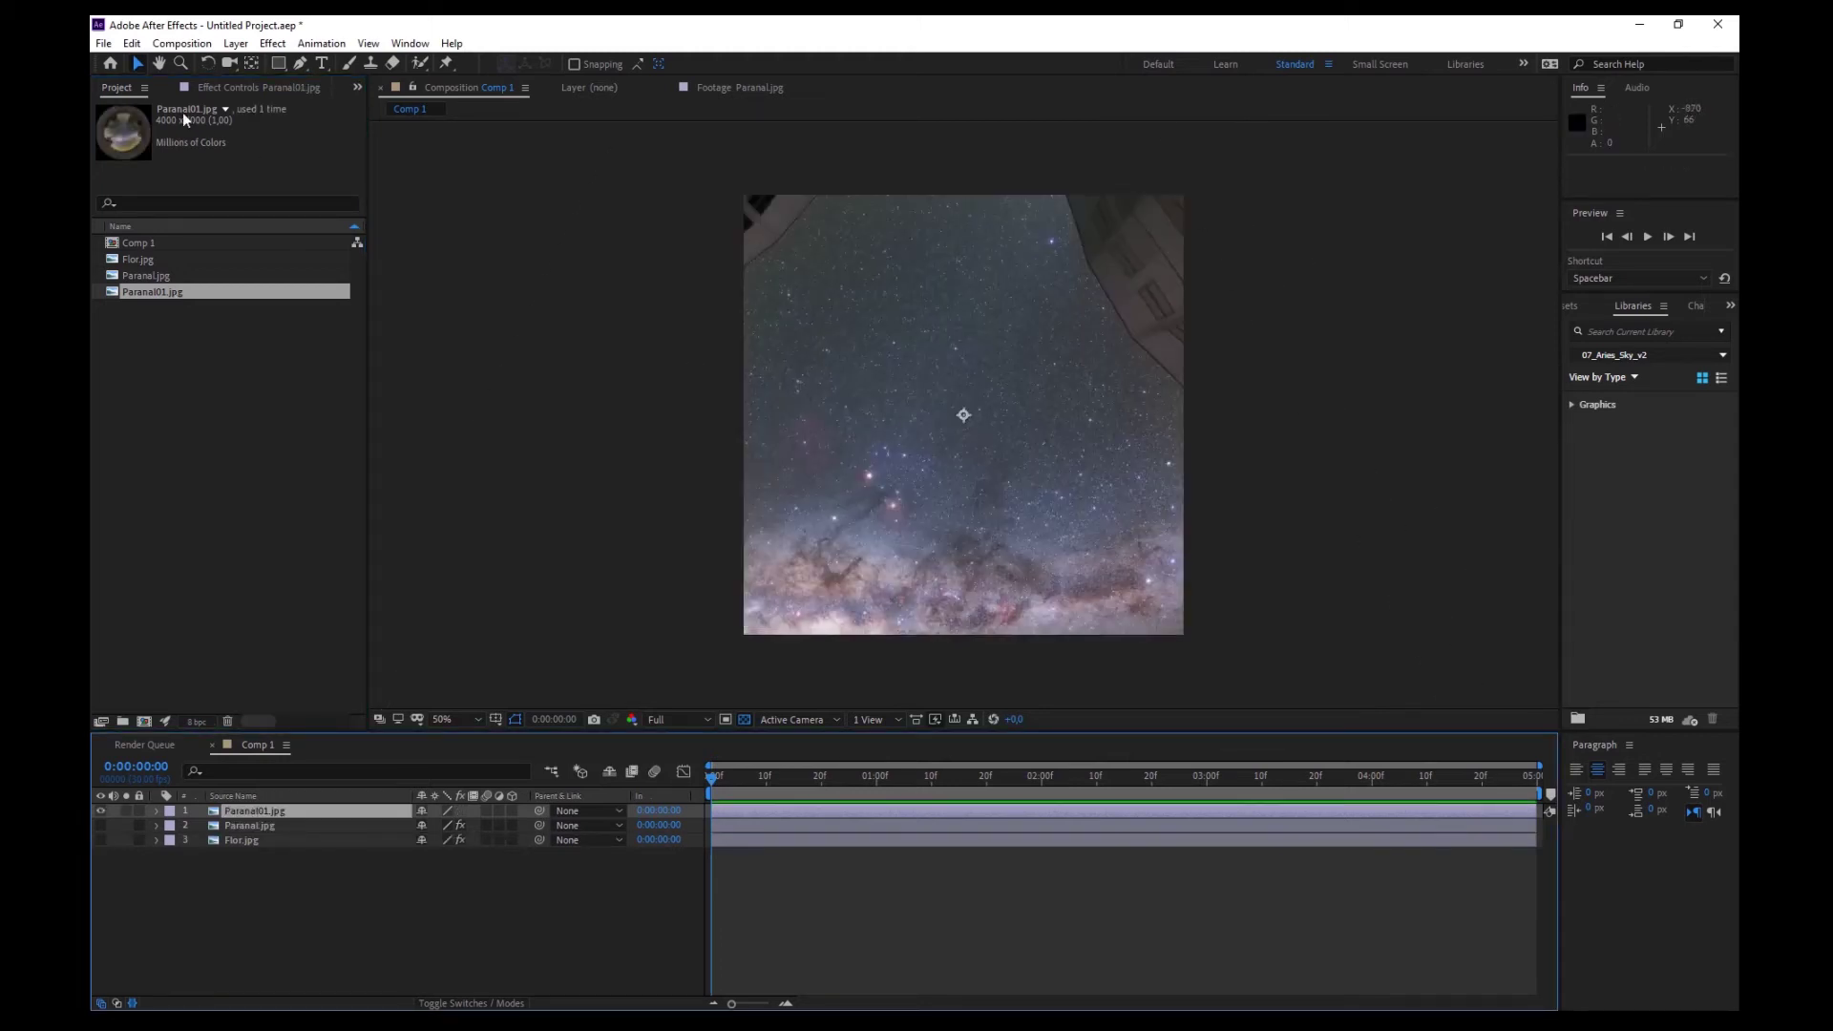
Apply the Fulldome effect to the Paranal01.jpg layer and expand its projection settings.
{"action": "left_click", "coordinate": [272, 43]}
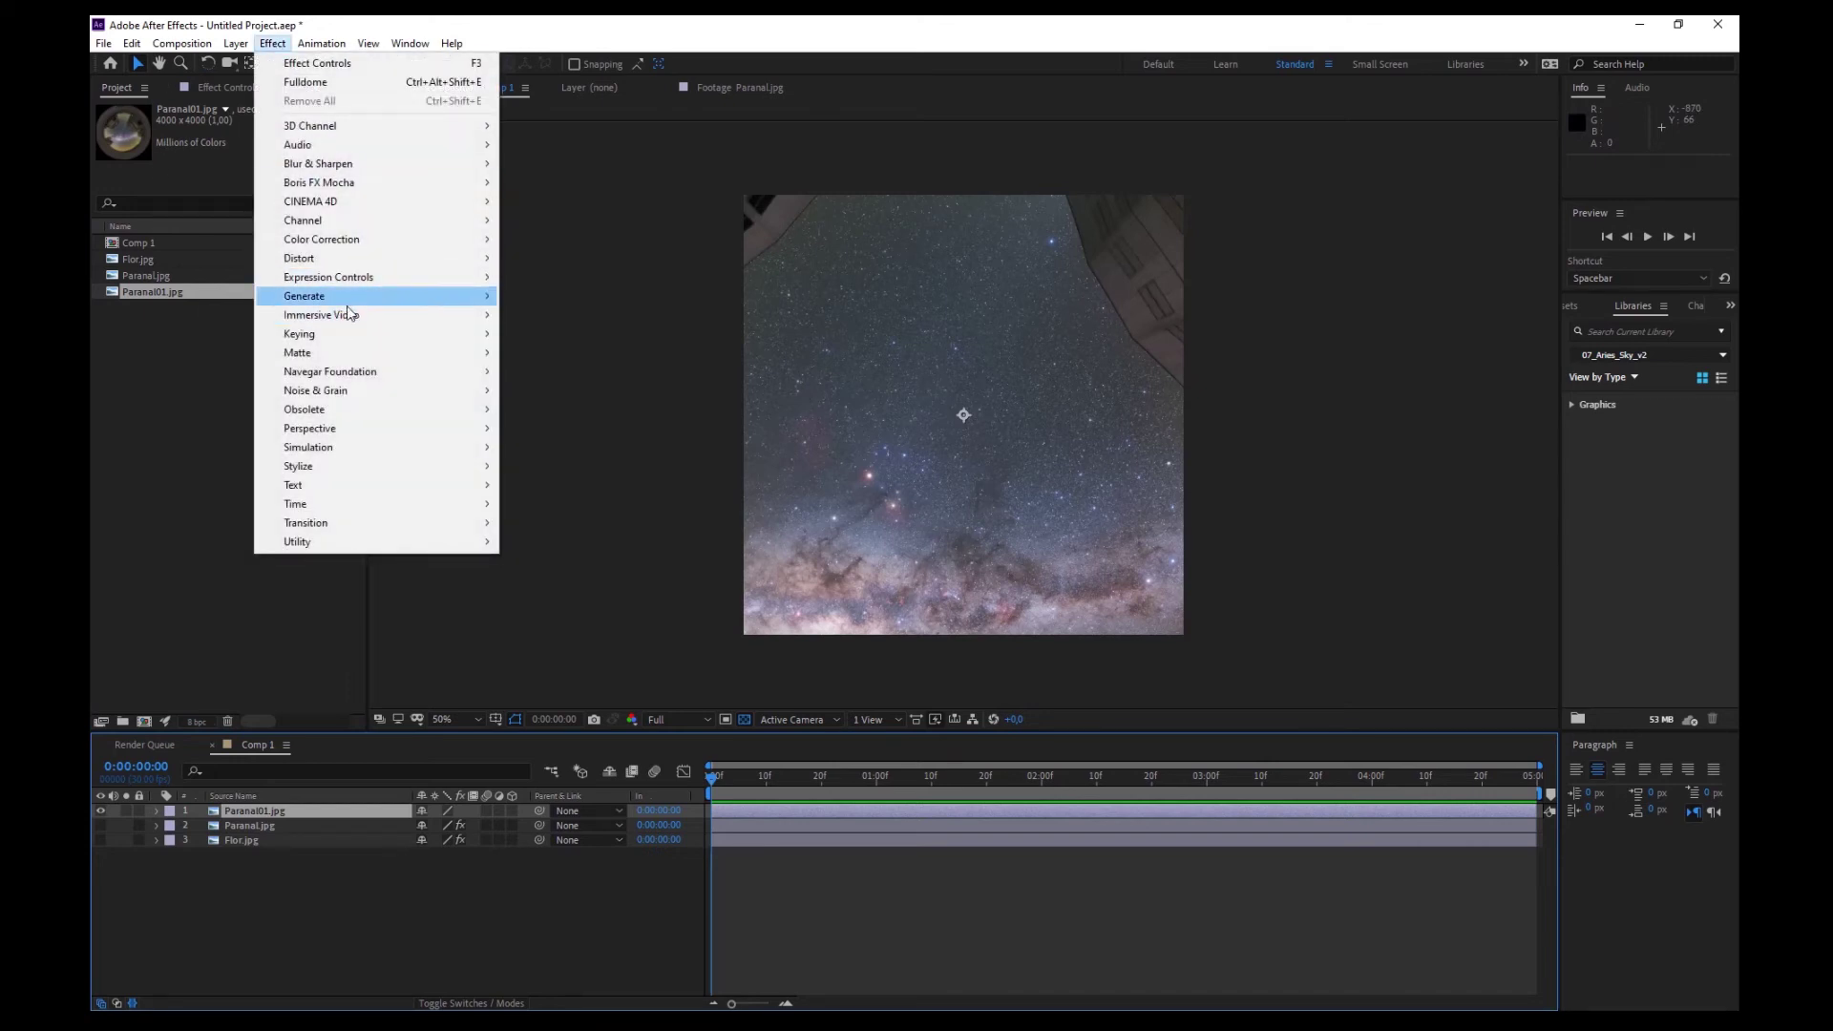
{"action": "mouse_move", "coordinate": [350, 382]}
{"action": "left_click", "coordinate": [545, 372]}
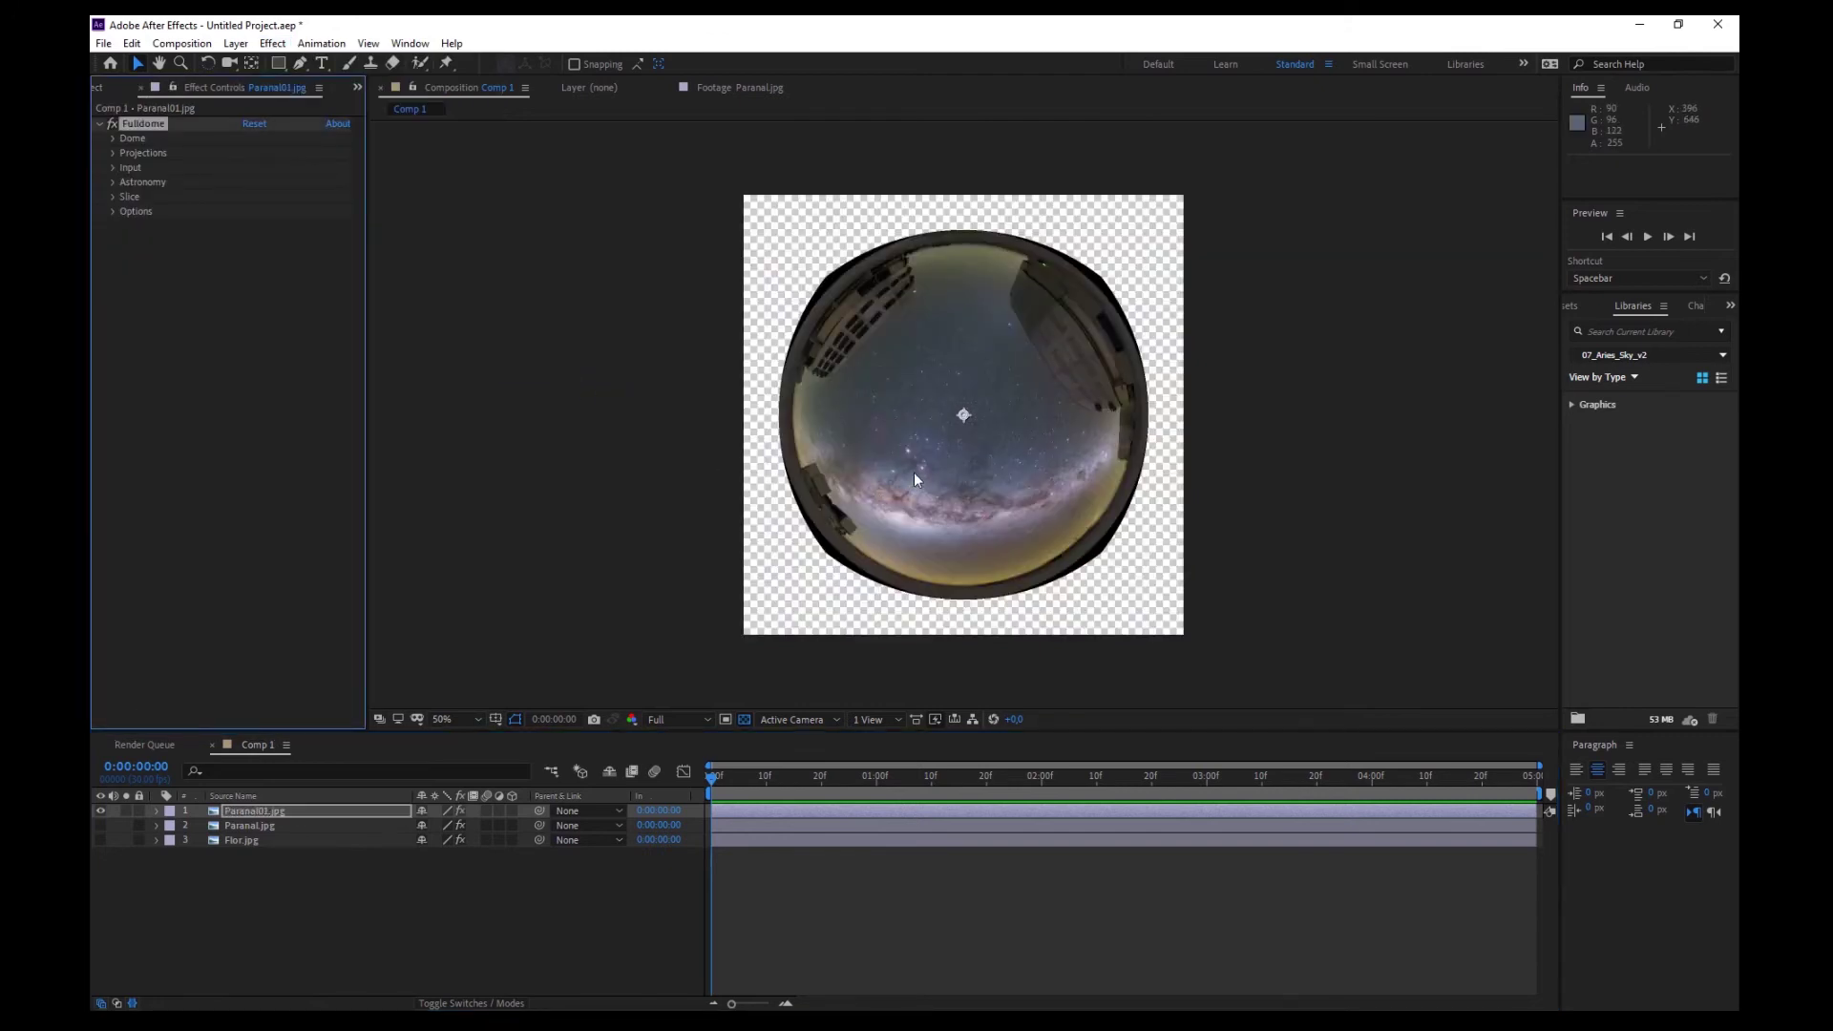
{"action": "left_click", "coordinate": [114, 168]}
{"action": "left_click", "coordinate": [115, 167]}
{"action": "left_click", "coordinate": [114, 152]}
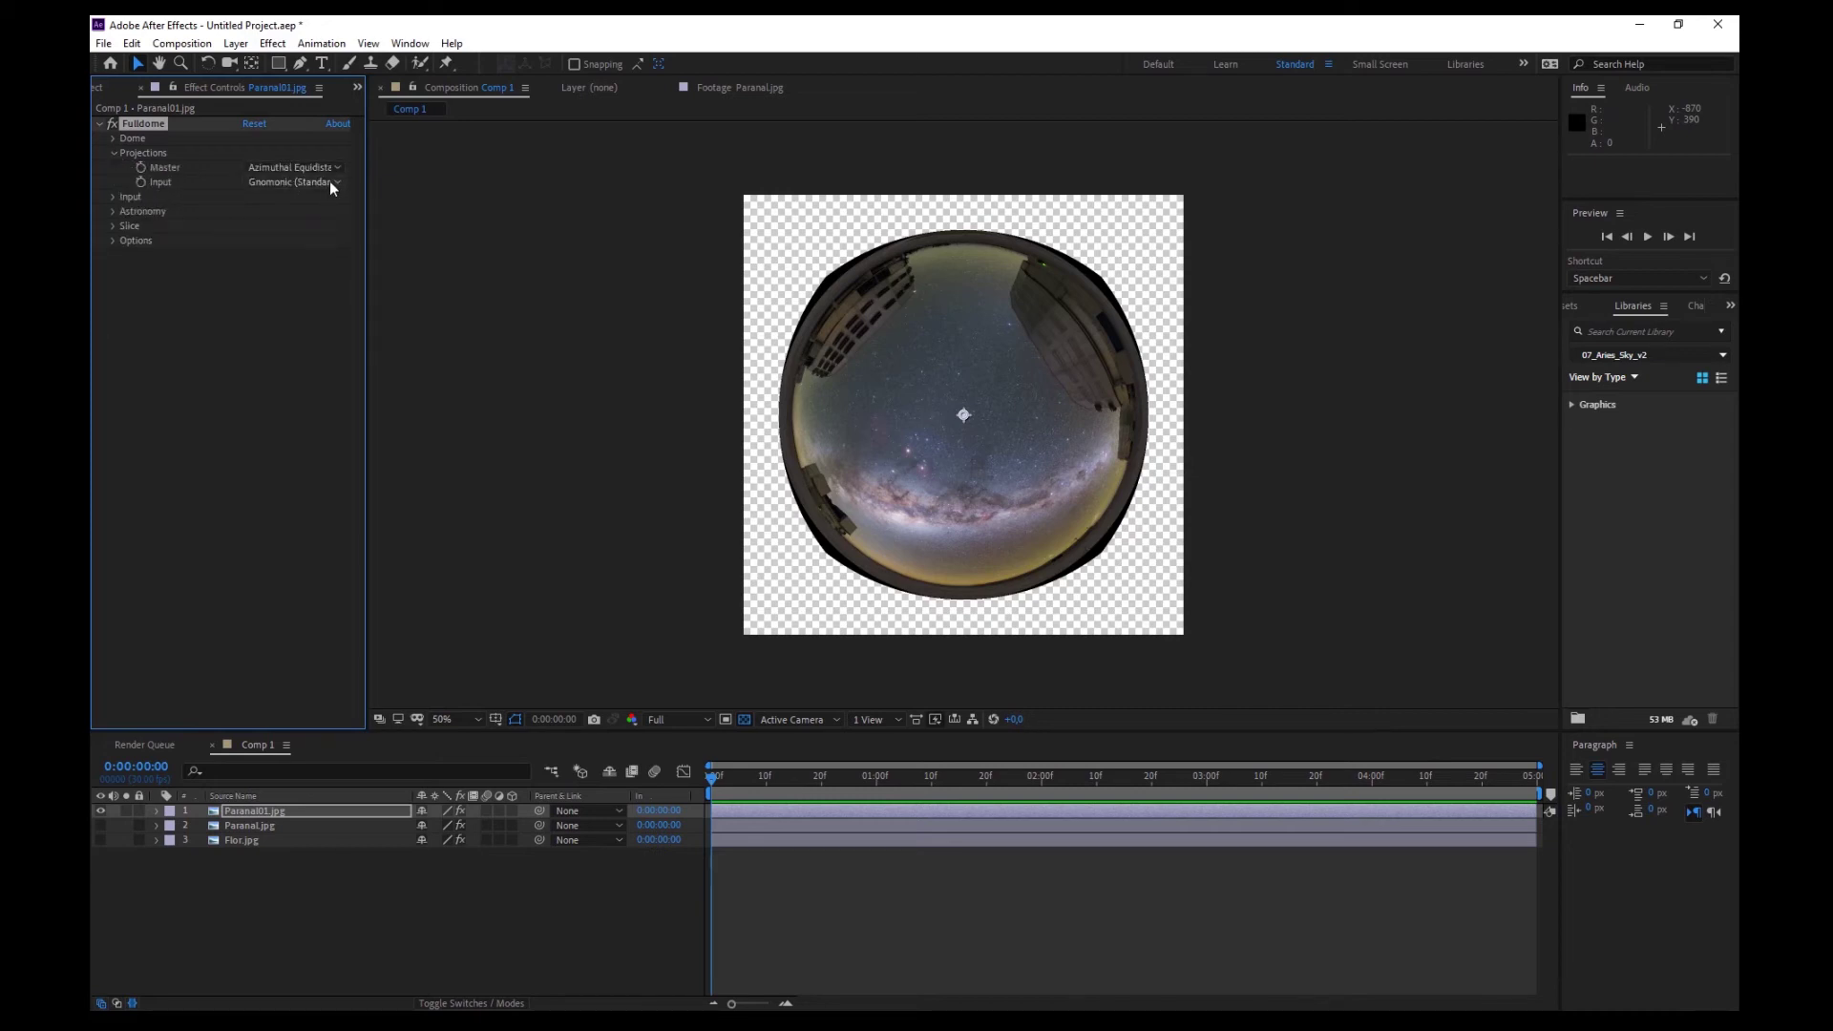
View the original Paranal01.jpg footage to examine its fisheye coverage, and return to the effect settings in Comp 1.
{"action": "left_click", "coordinate": [111, 87]}
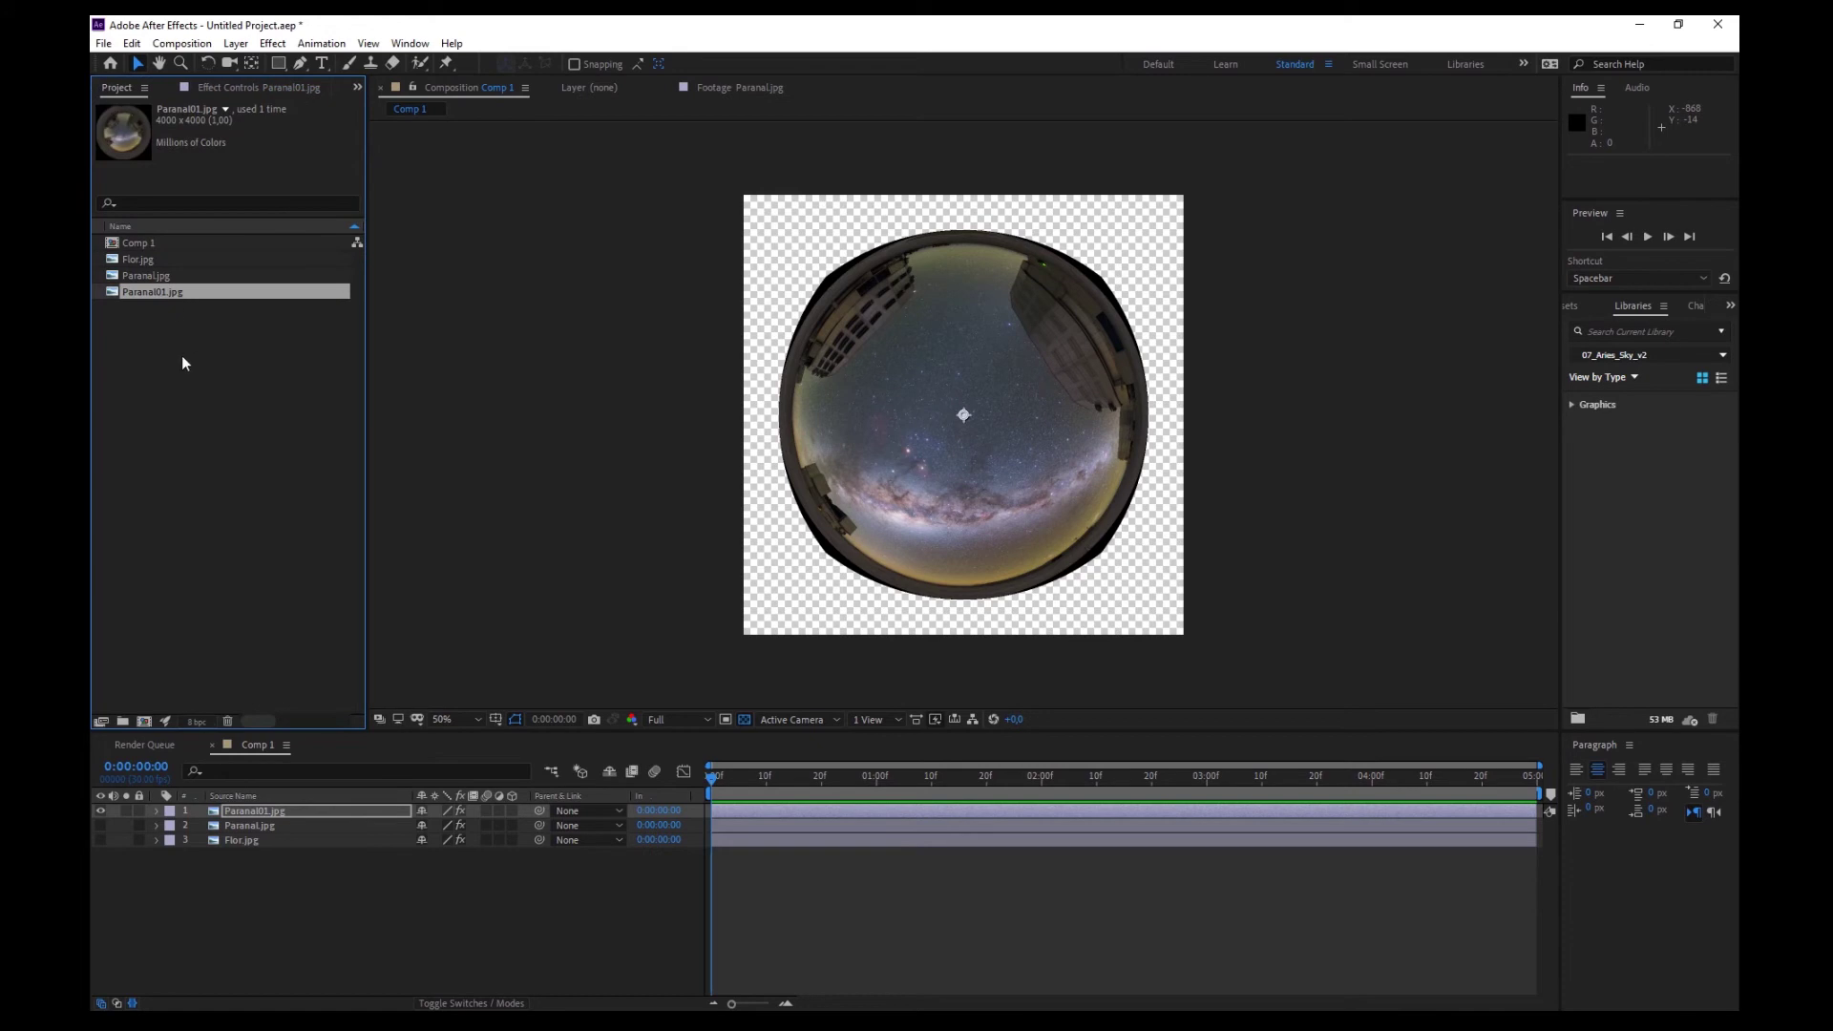
{"action": "double_click", "coordinate": [163, 291]}
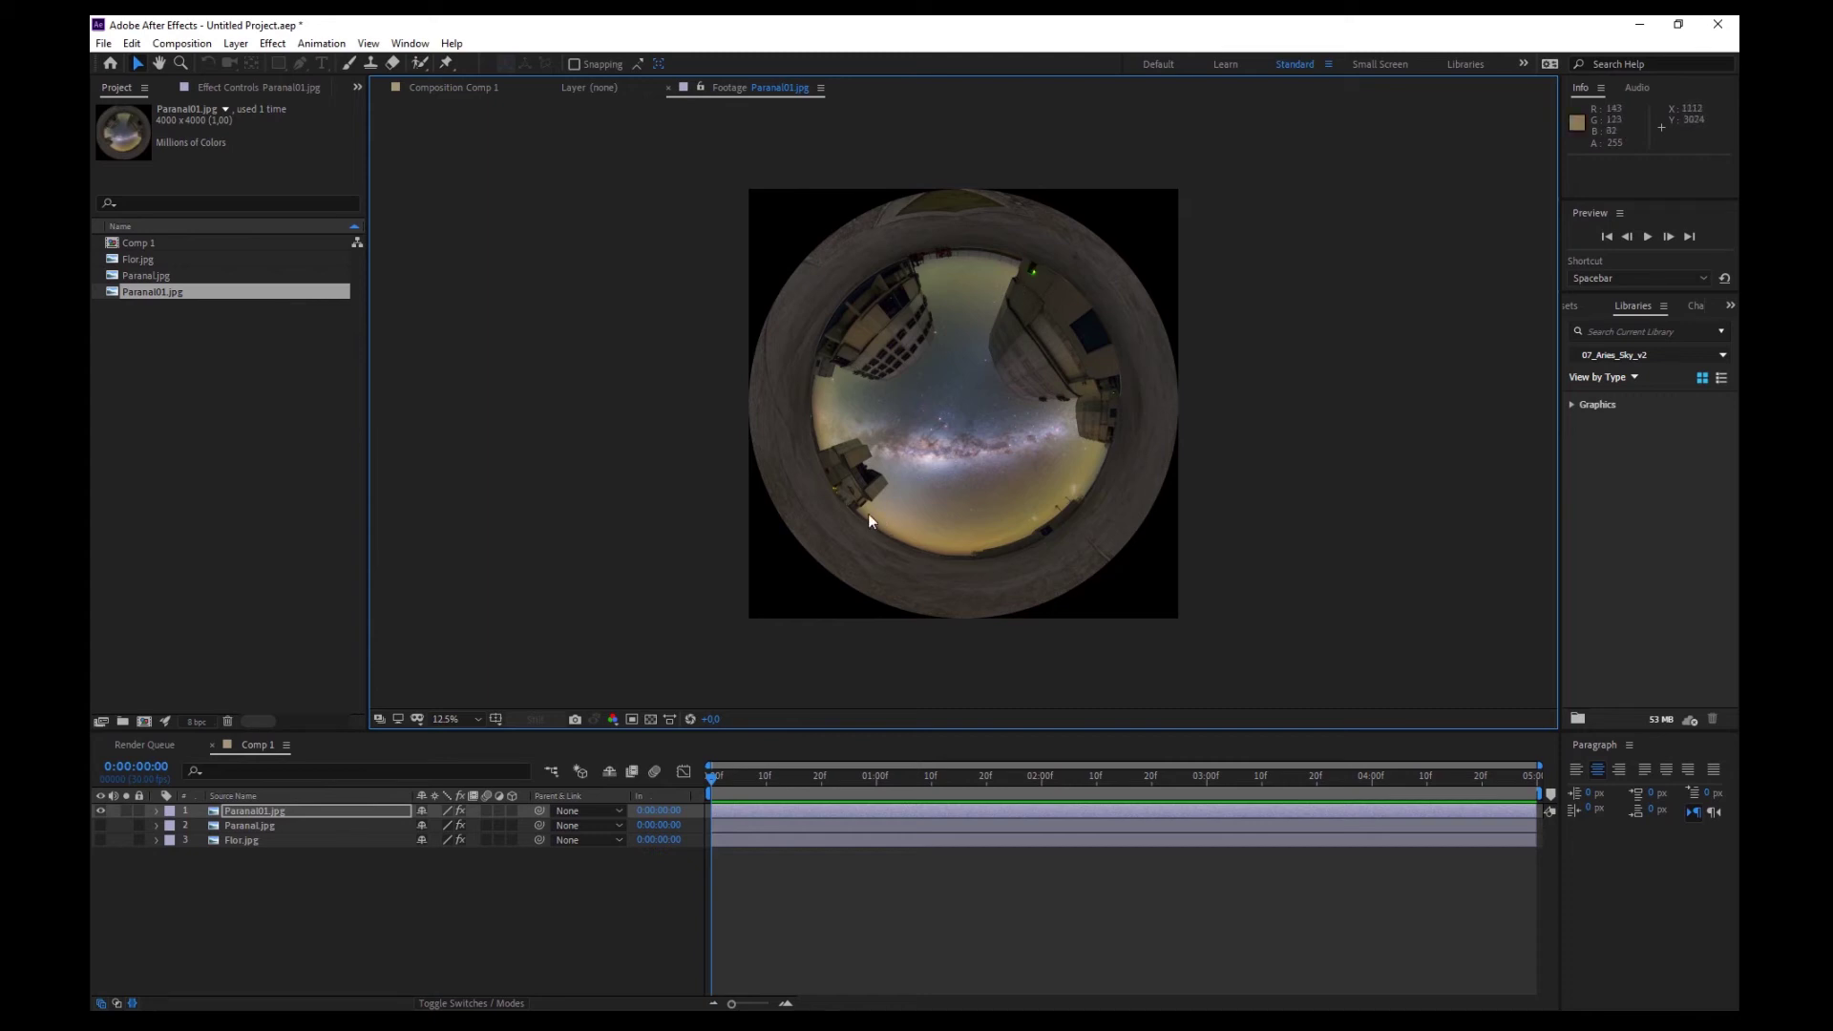
{"action": "double_click", "coordinate": [173, 241]}
{"action": "left_click", "coordinate": [242, 88]}
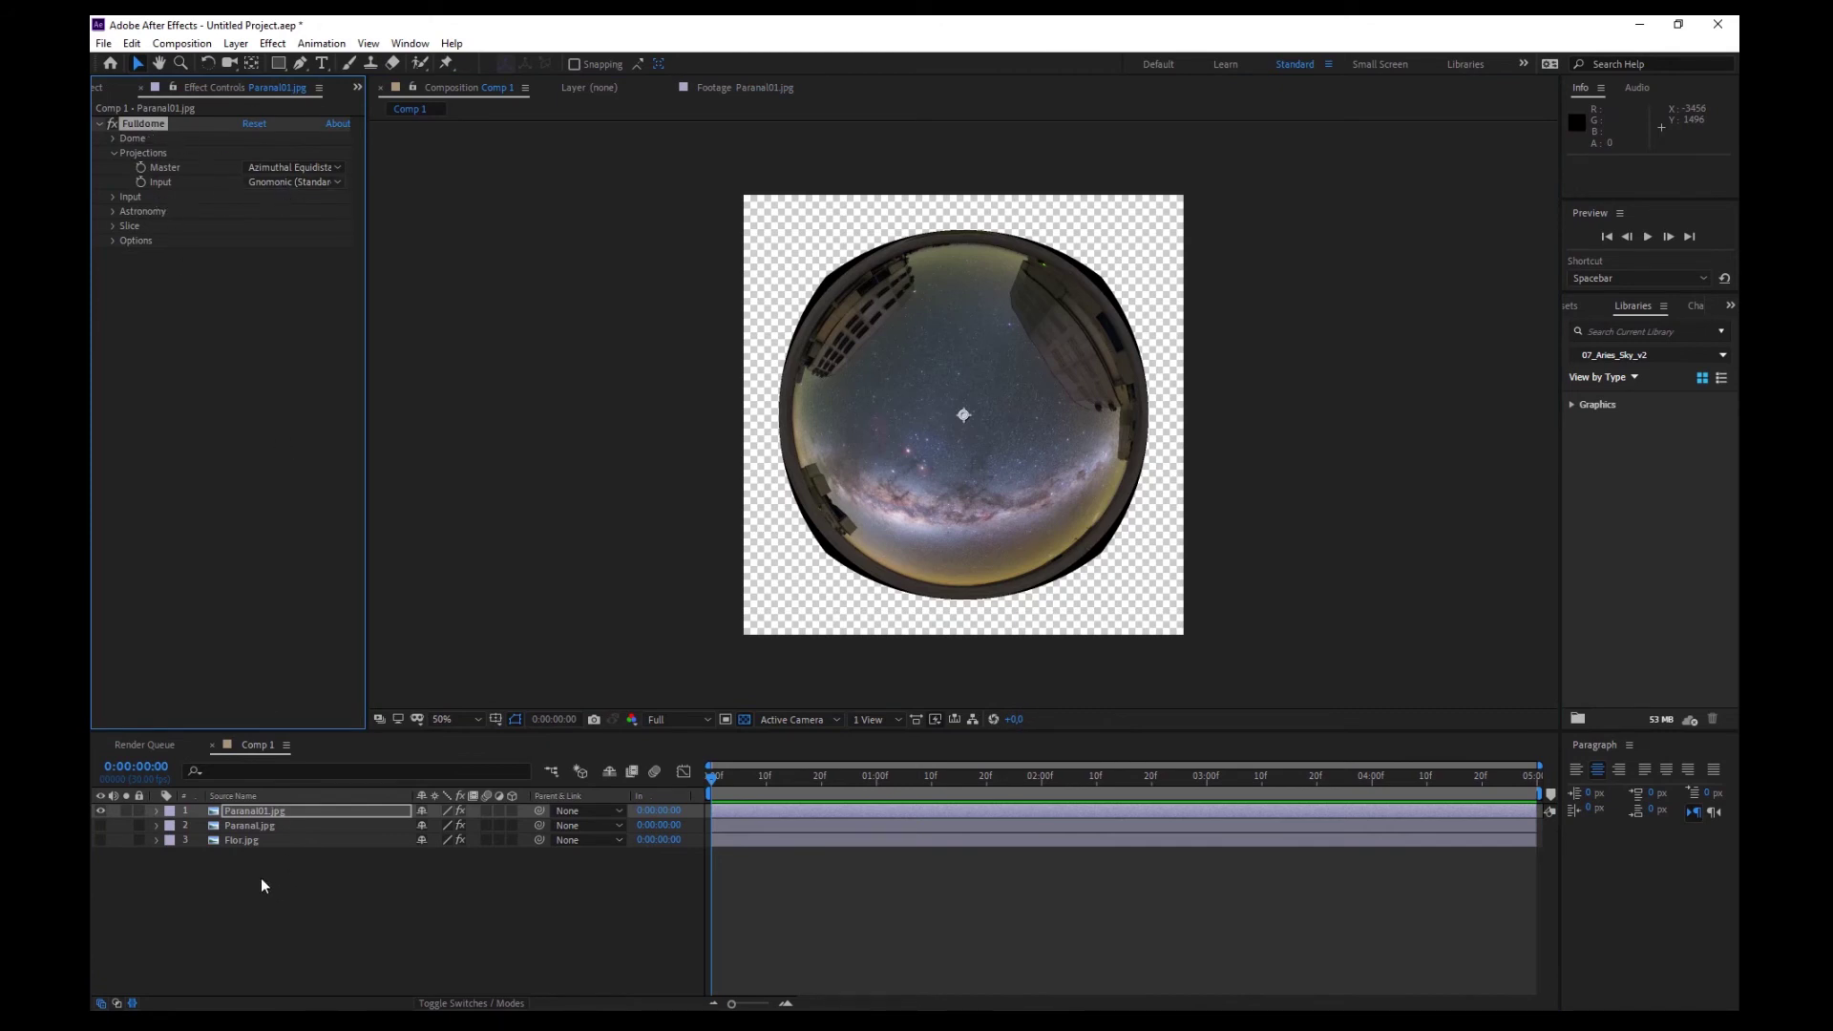
Set the Fulldome input projection of the Paranal01.jpg layer to Azimuthal Equidistant (Fisheye).
{"action": "left_click", "coordinate": [251, 813]}
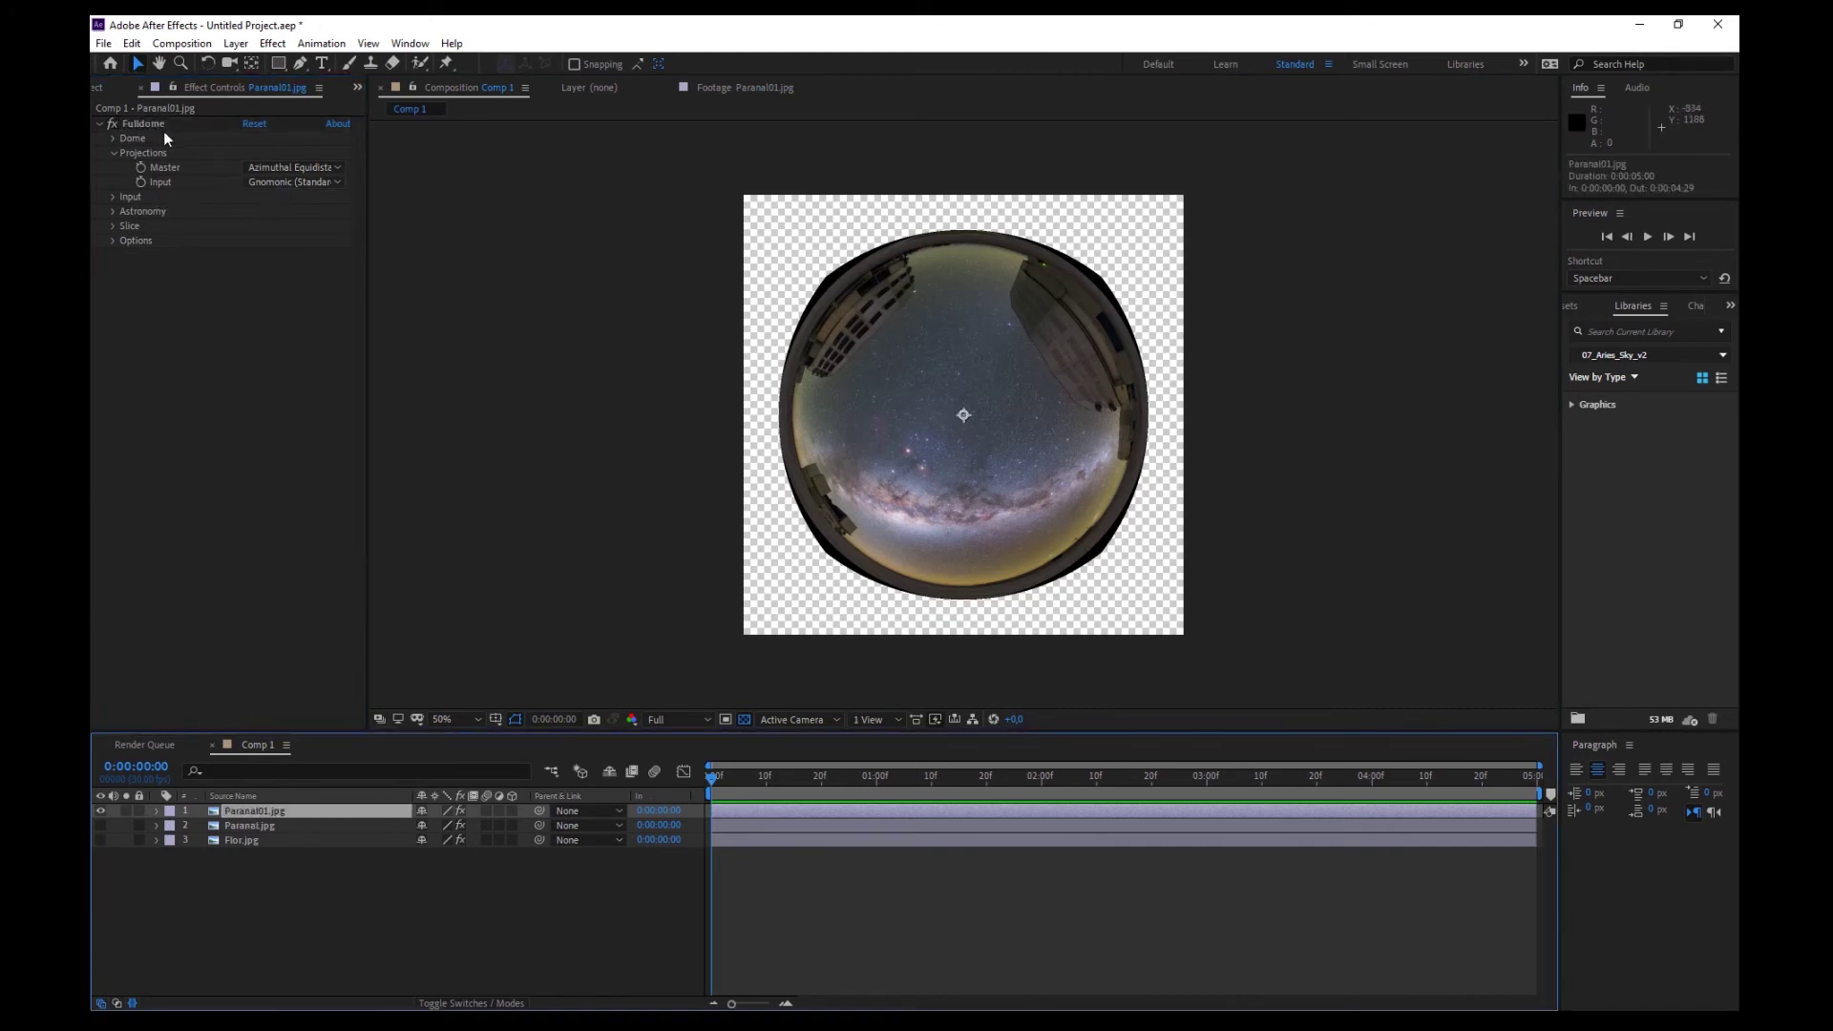
{"action": "left_click", "coordinate": [289, 184]}
{"action": "left_click", "coordinate": [296, 202]}
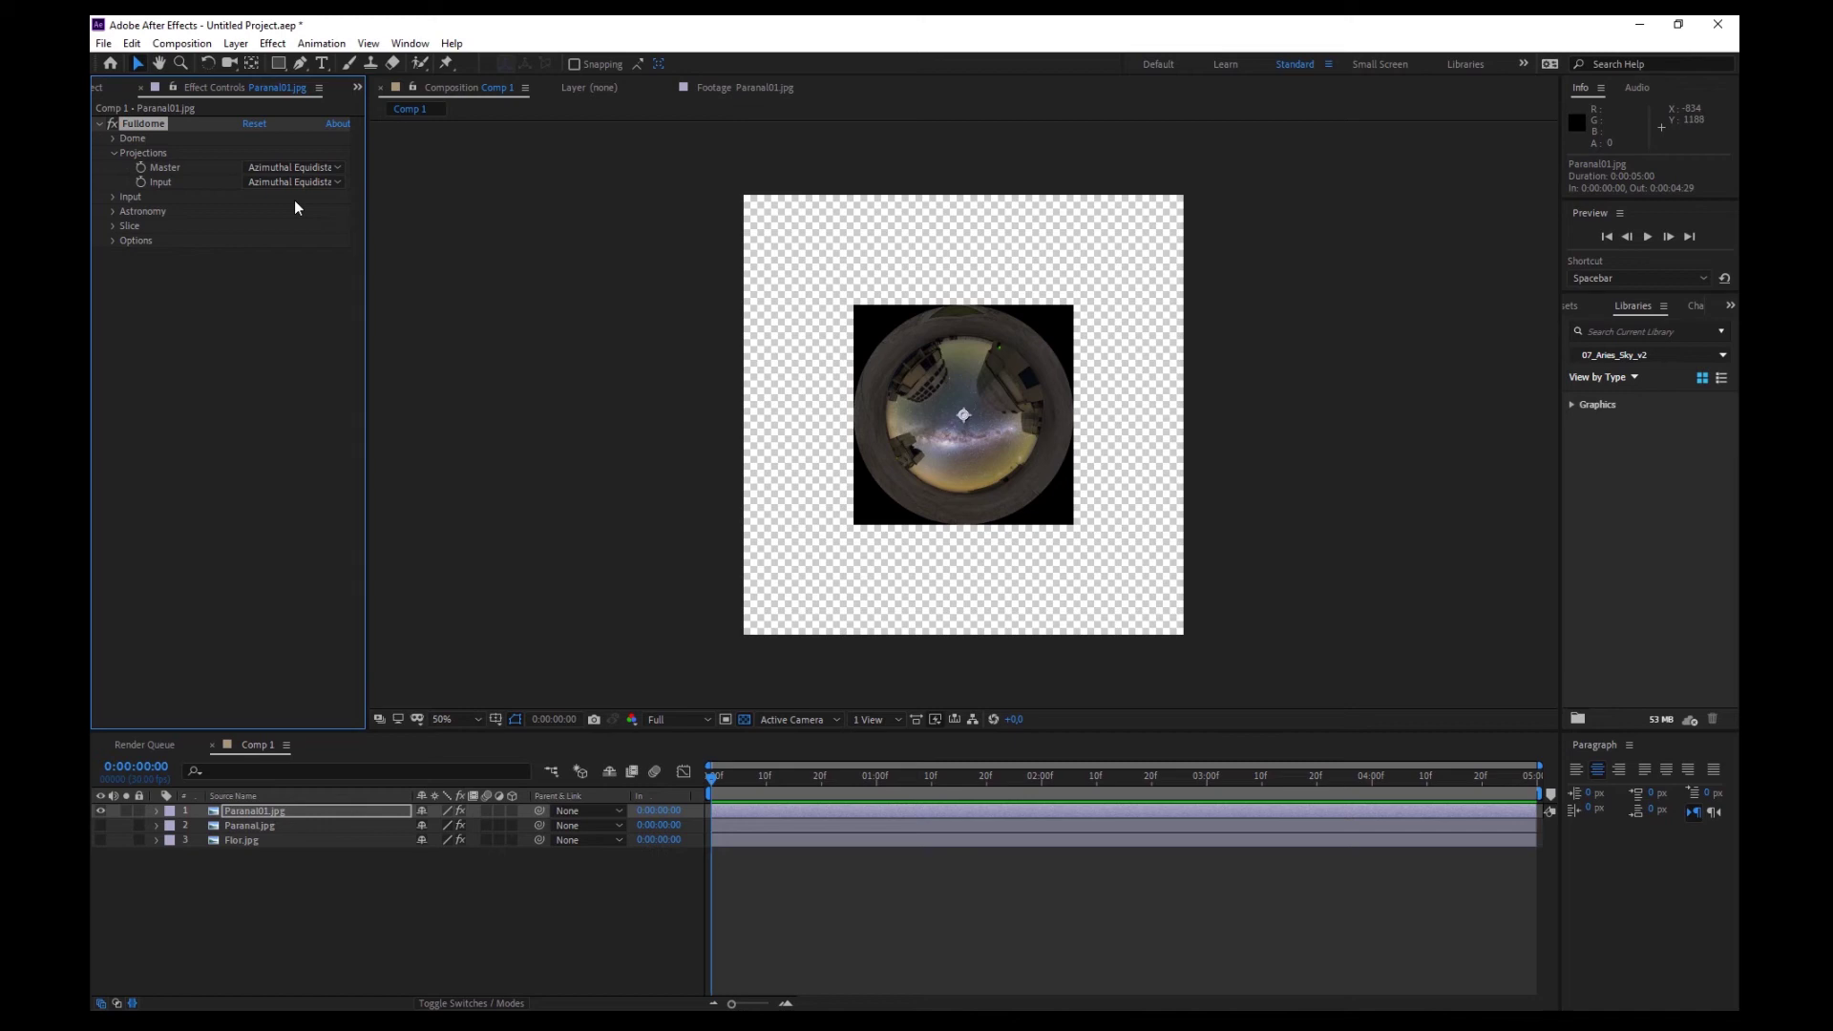
Increase the input angular width of Paranal01.jpg to about 253° so the fisheye sky fills the dome circle.
{"action": "left_click", "coordinate": [113, 196]}
{"action": "left_click", "coordinate": [128, 269]}
{"action": "left_click_drag", "start_coordinate": [253, 328], "coordinate": [371, 309]}
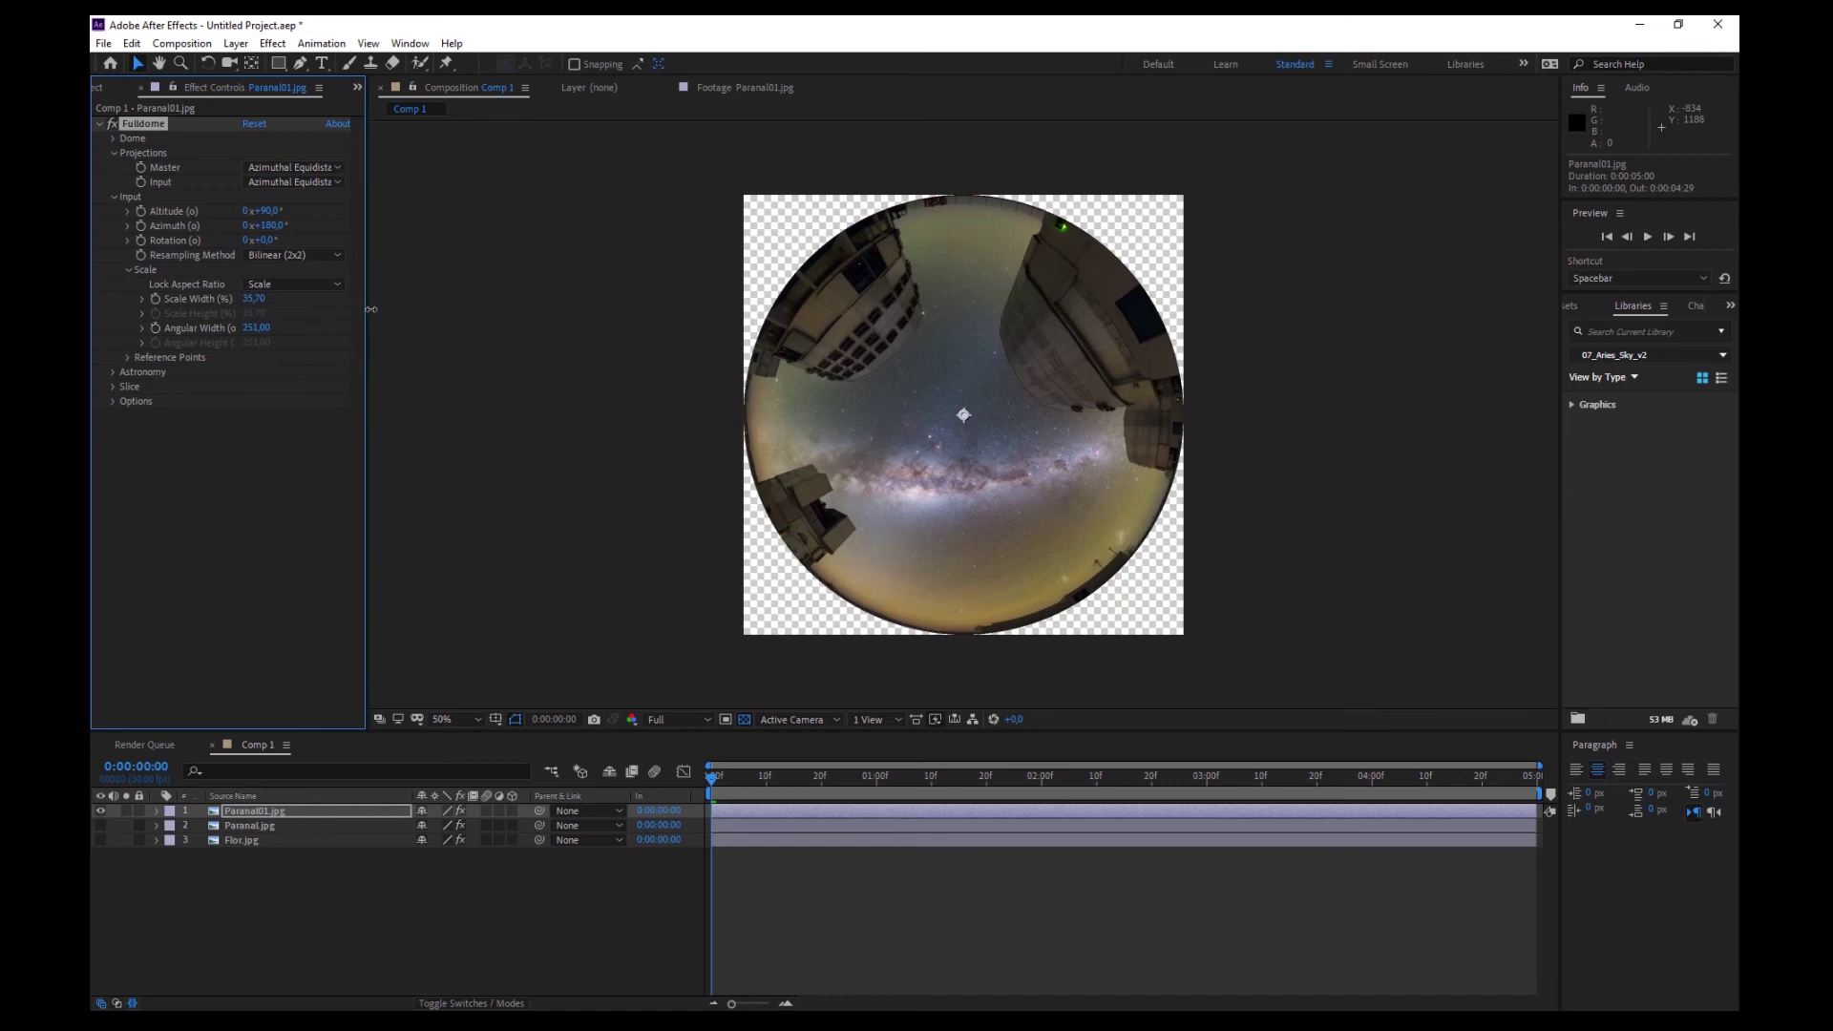
{"action": "left_click_drag", "start_coordinate": [372, 309], "coordinate": [371, 307]}
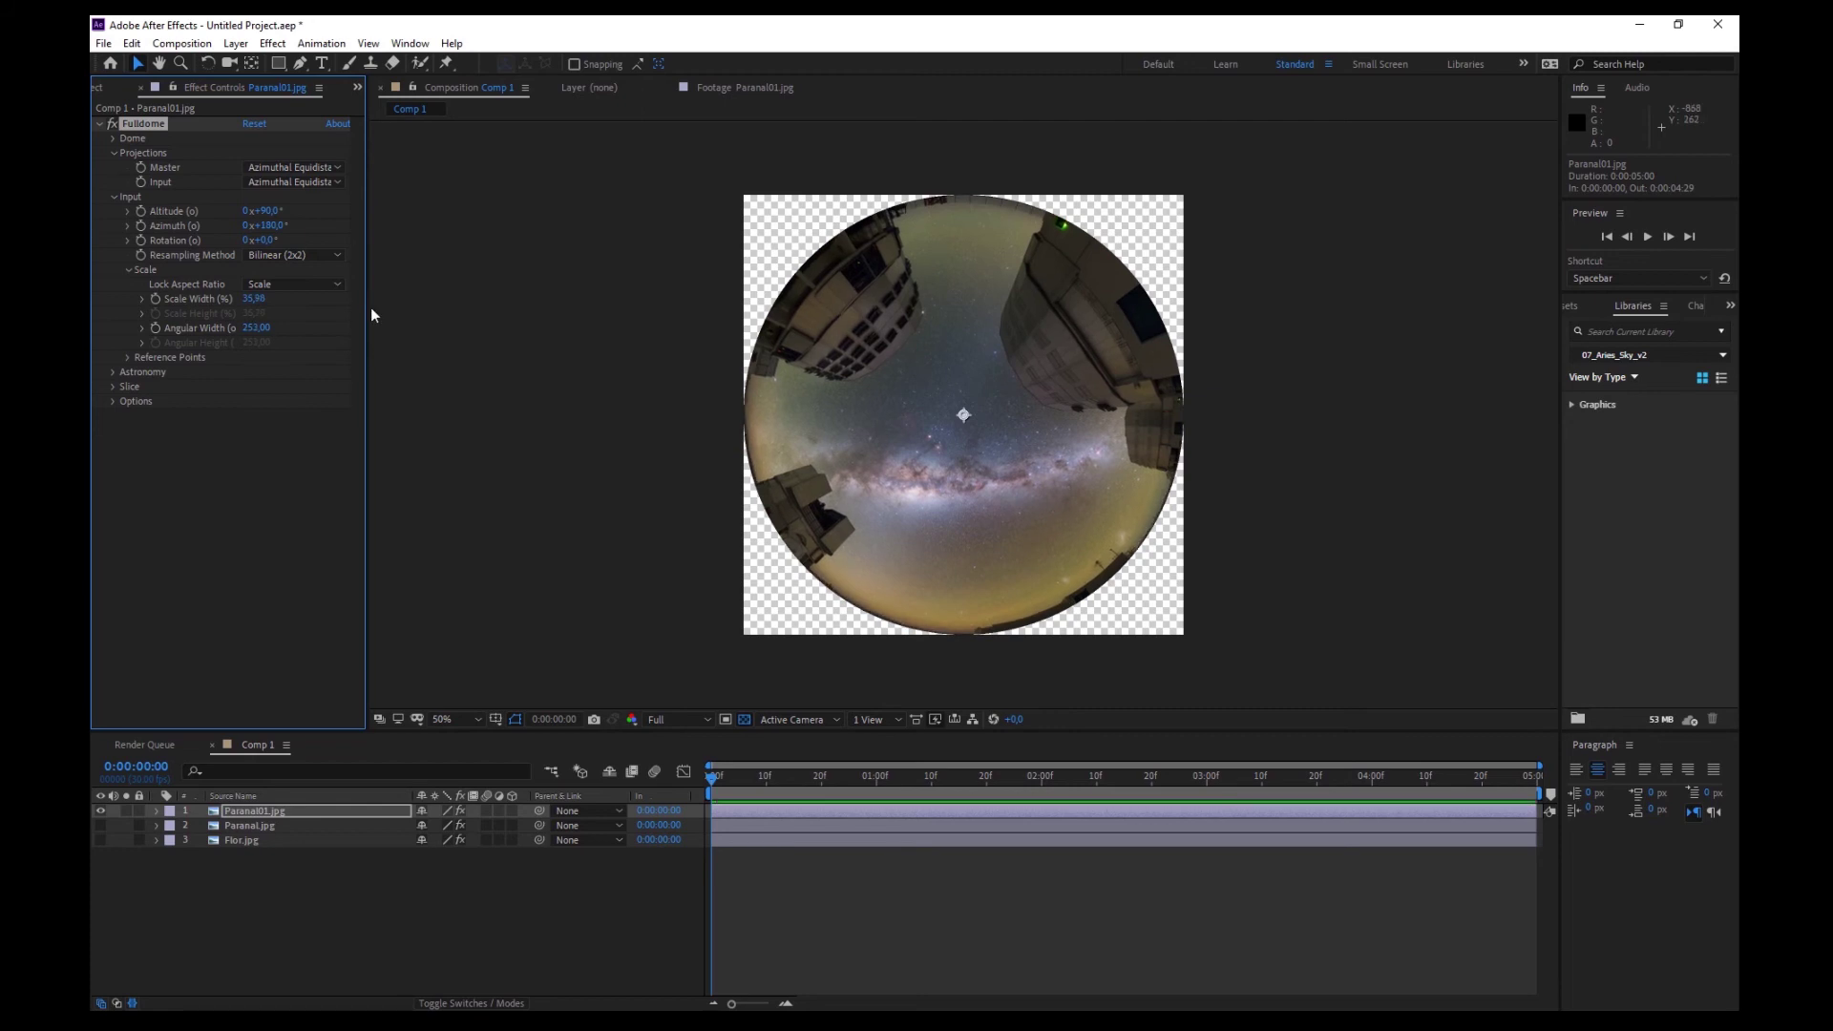
Enable Color Limits in the Fulldome options of Paranal01.jpg to fill the area outside the dome with black.
{"action": "left_click", "coordinate": [112, 401]}
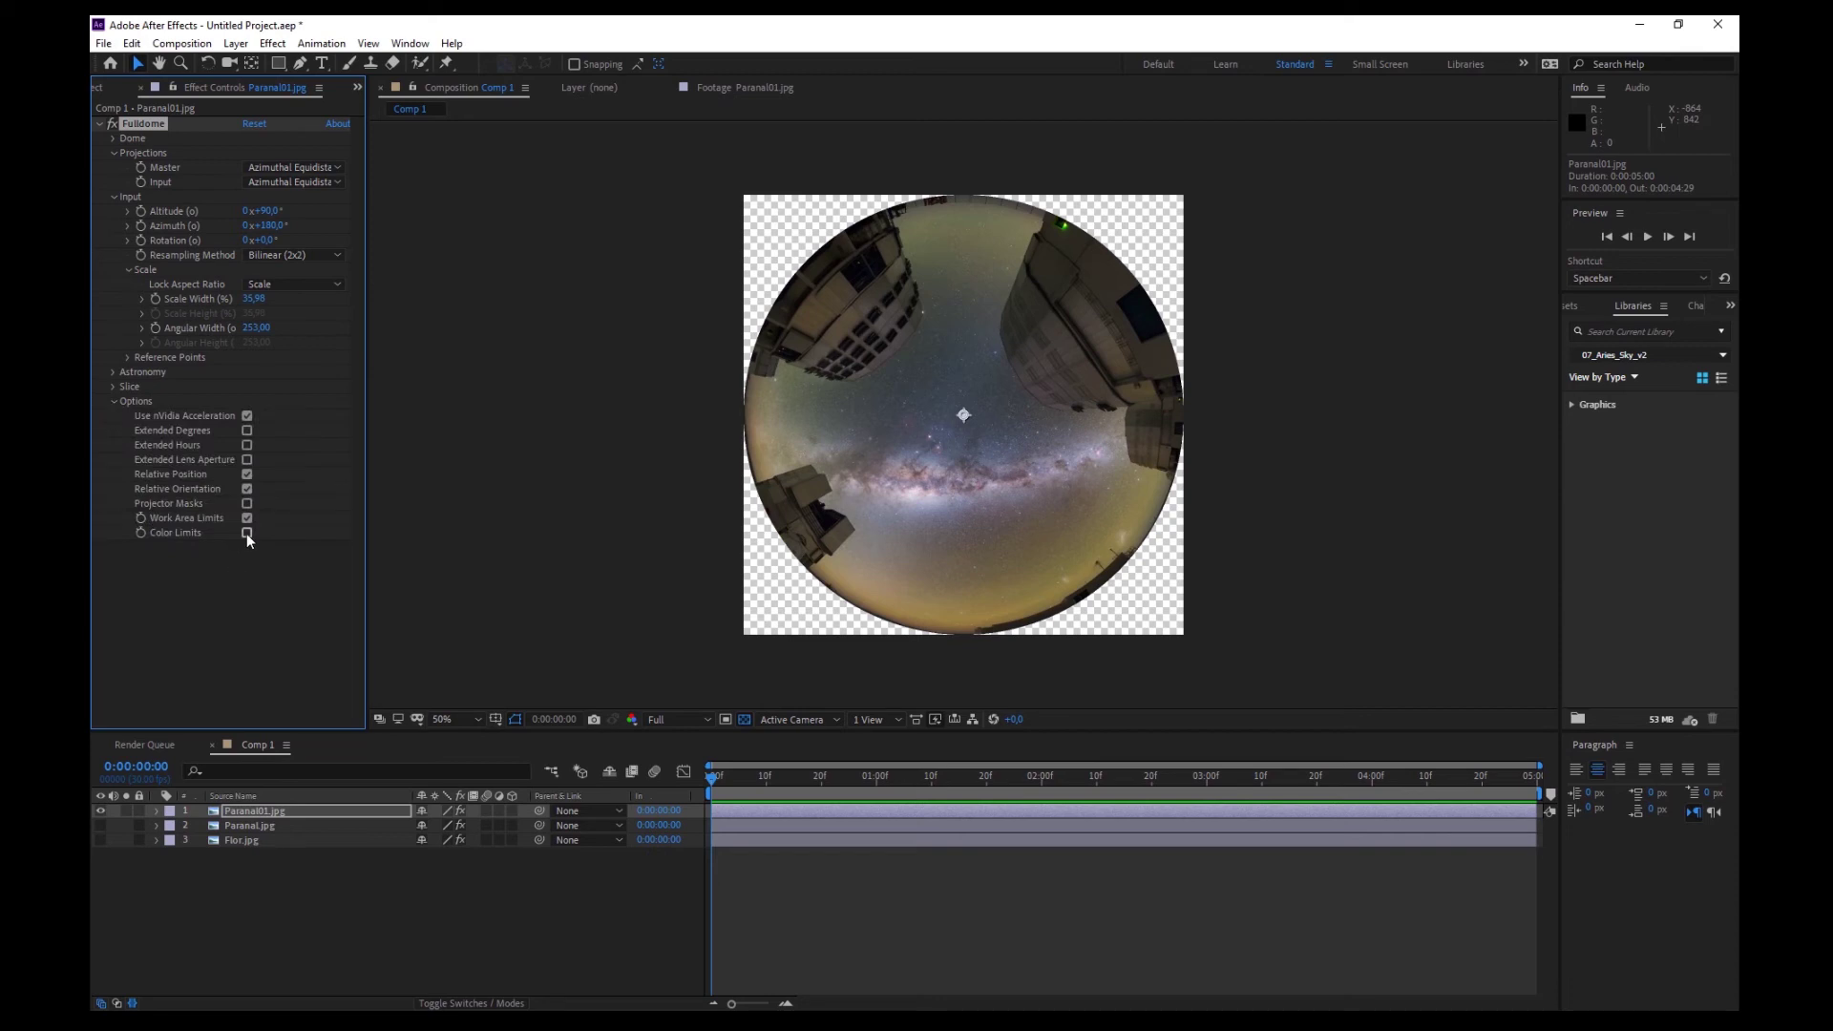
{"action": "left_click", "coordinate": [247, 533]}
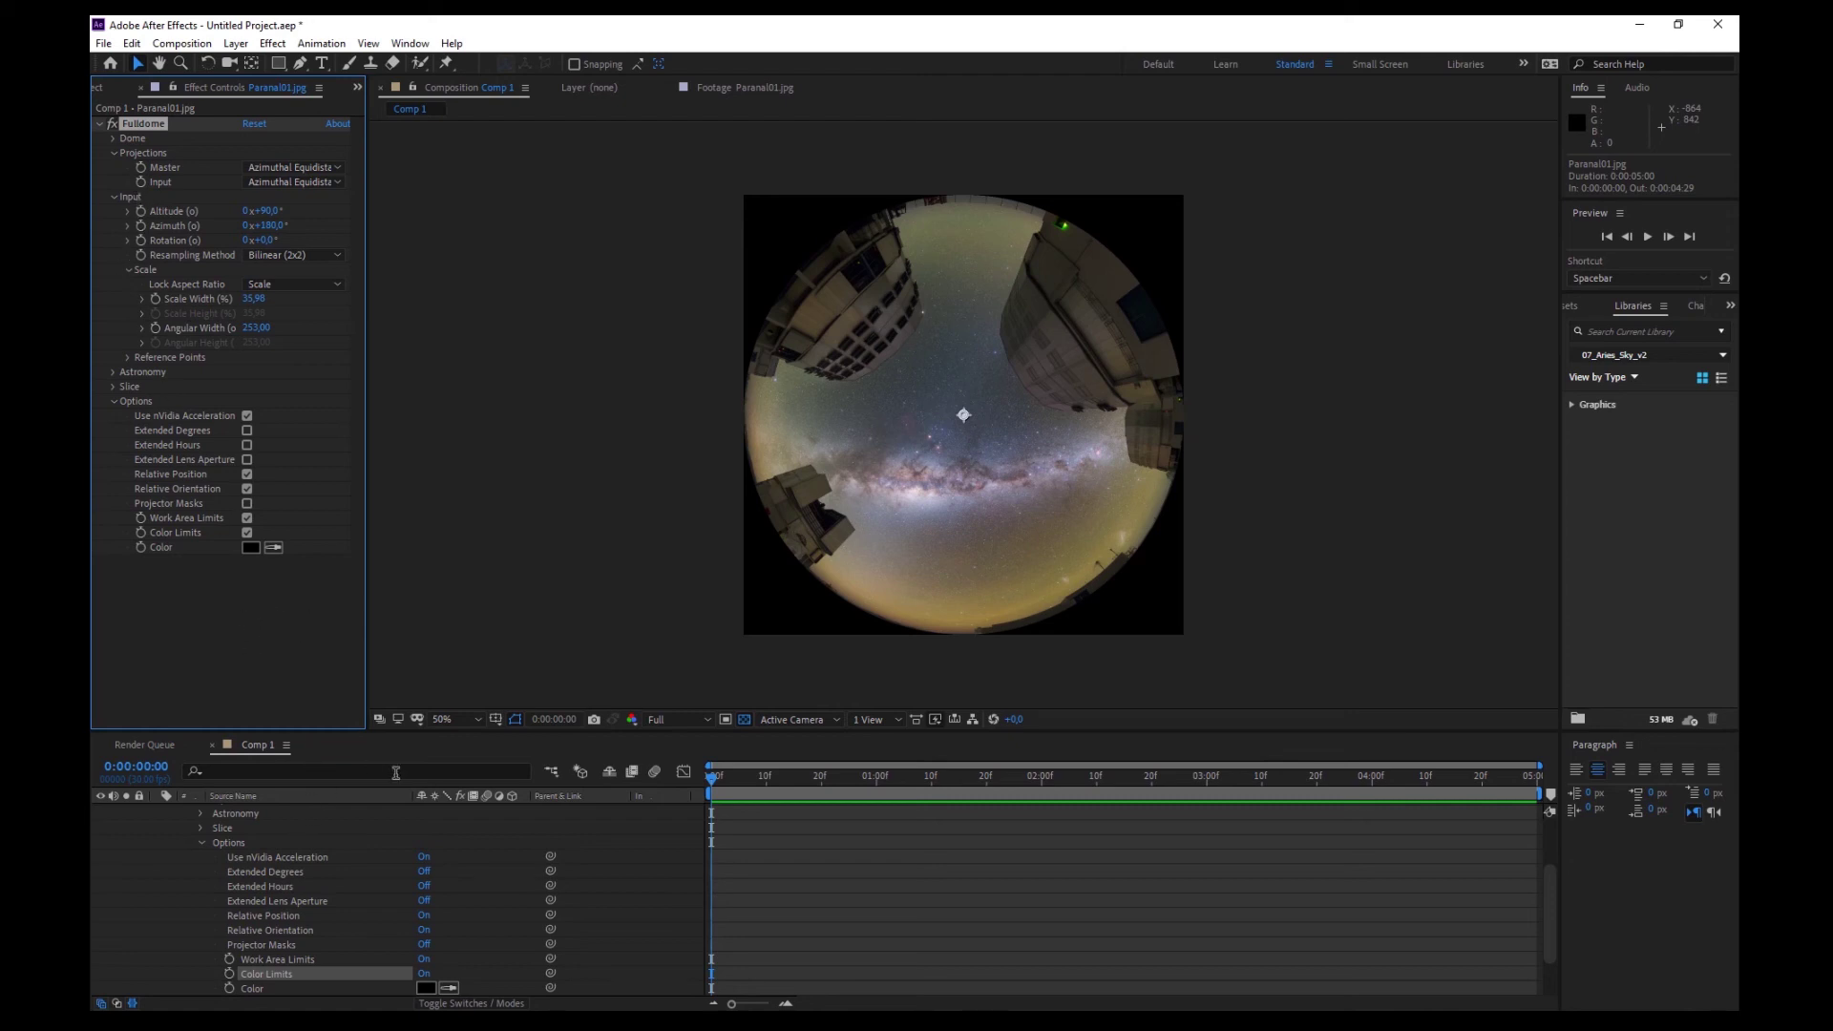
{"action": "scroll", "coordinate": [500, 845], "scroll_direction": "up", "scroll_amount": 3}
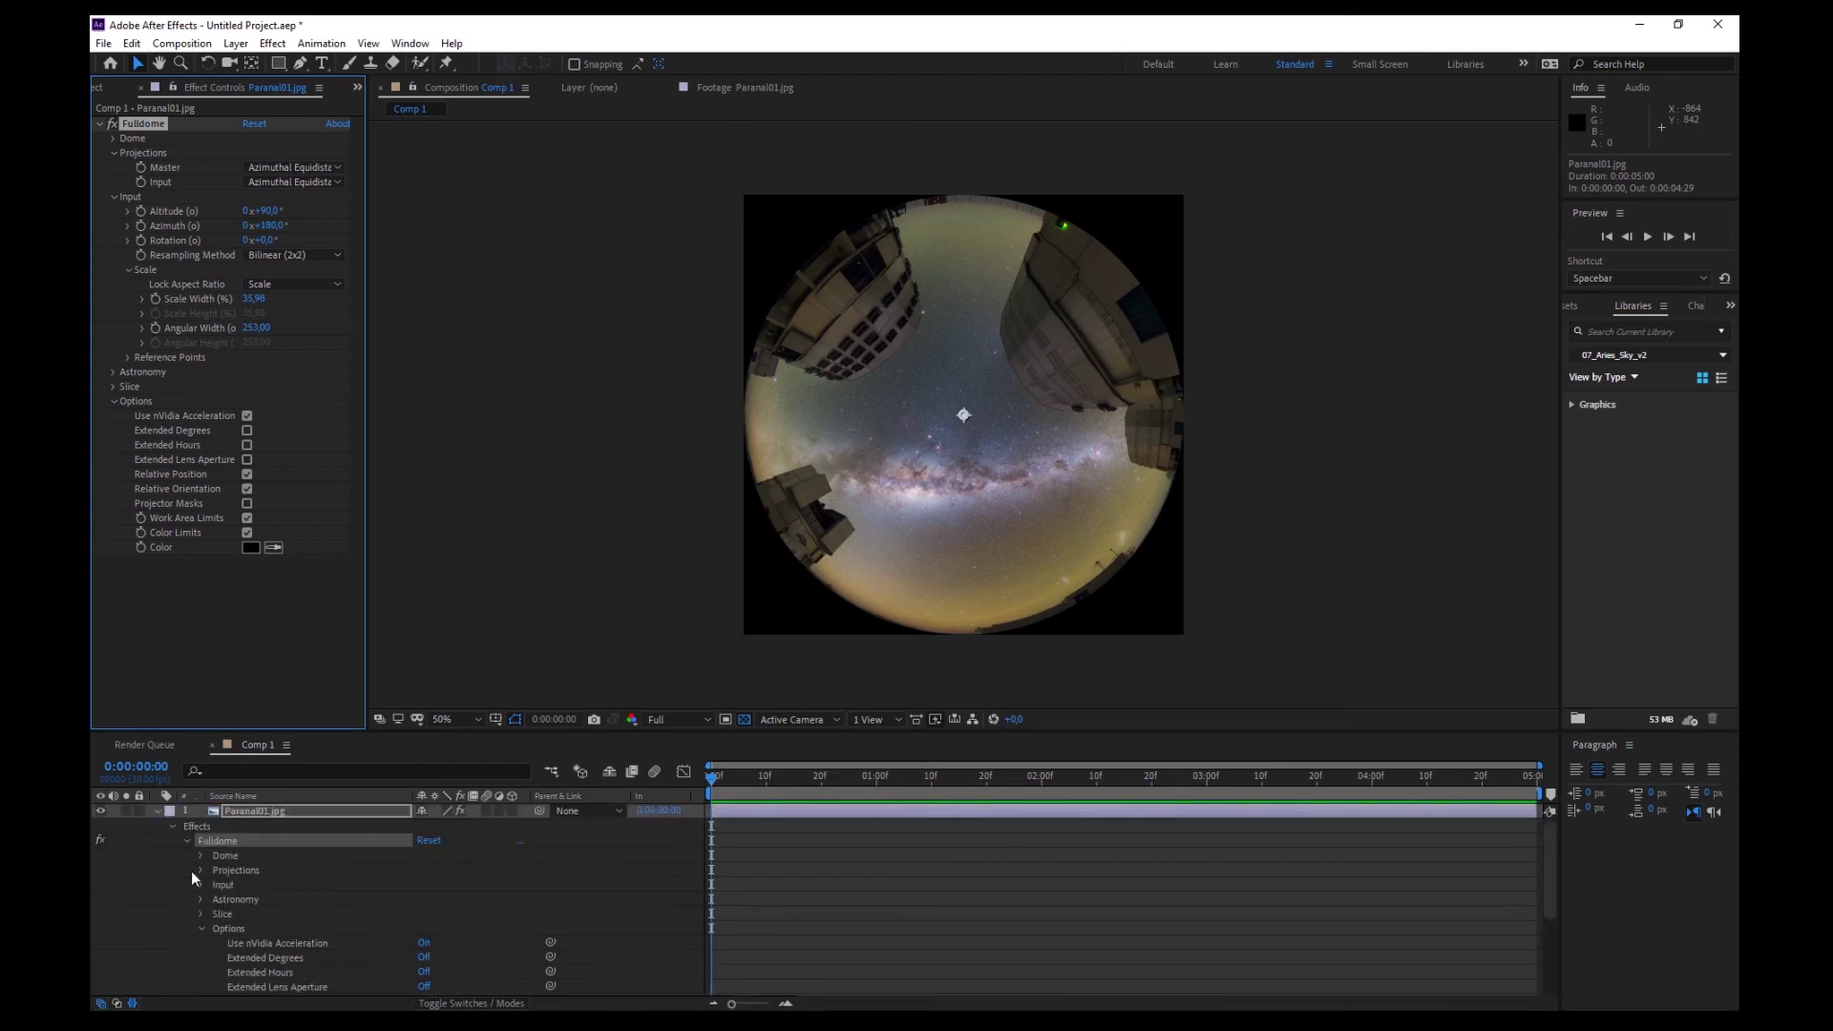
Collapse the Paranal01.jpg layer and hide it, and make the Paranal.jpg layer visible again.
{"action": "left_click", "coordinate": [158, 810]}
{"action": "left_click", "coordinate": [101, 811]}
{"action": "left_click", "coordinate": [101, 824]}
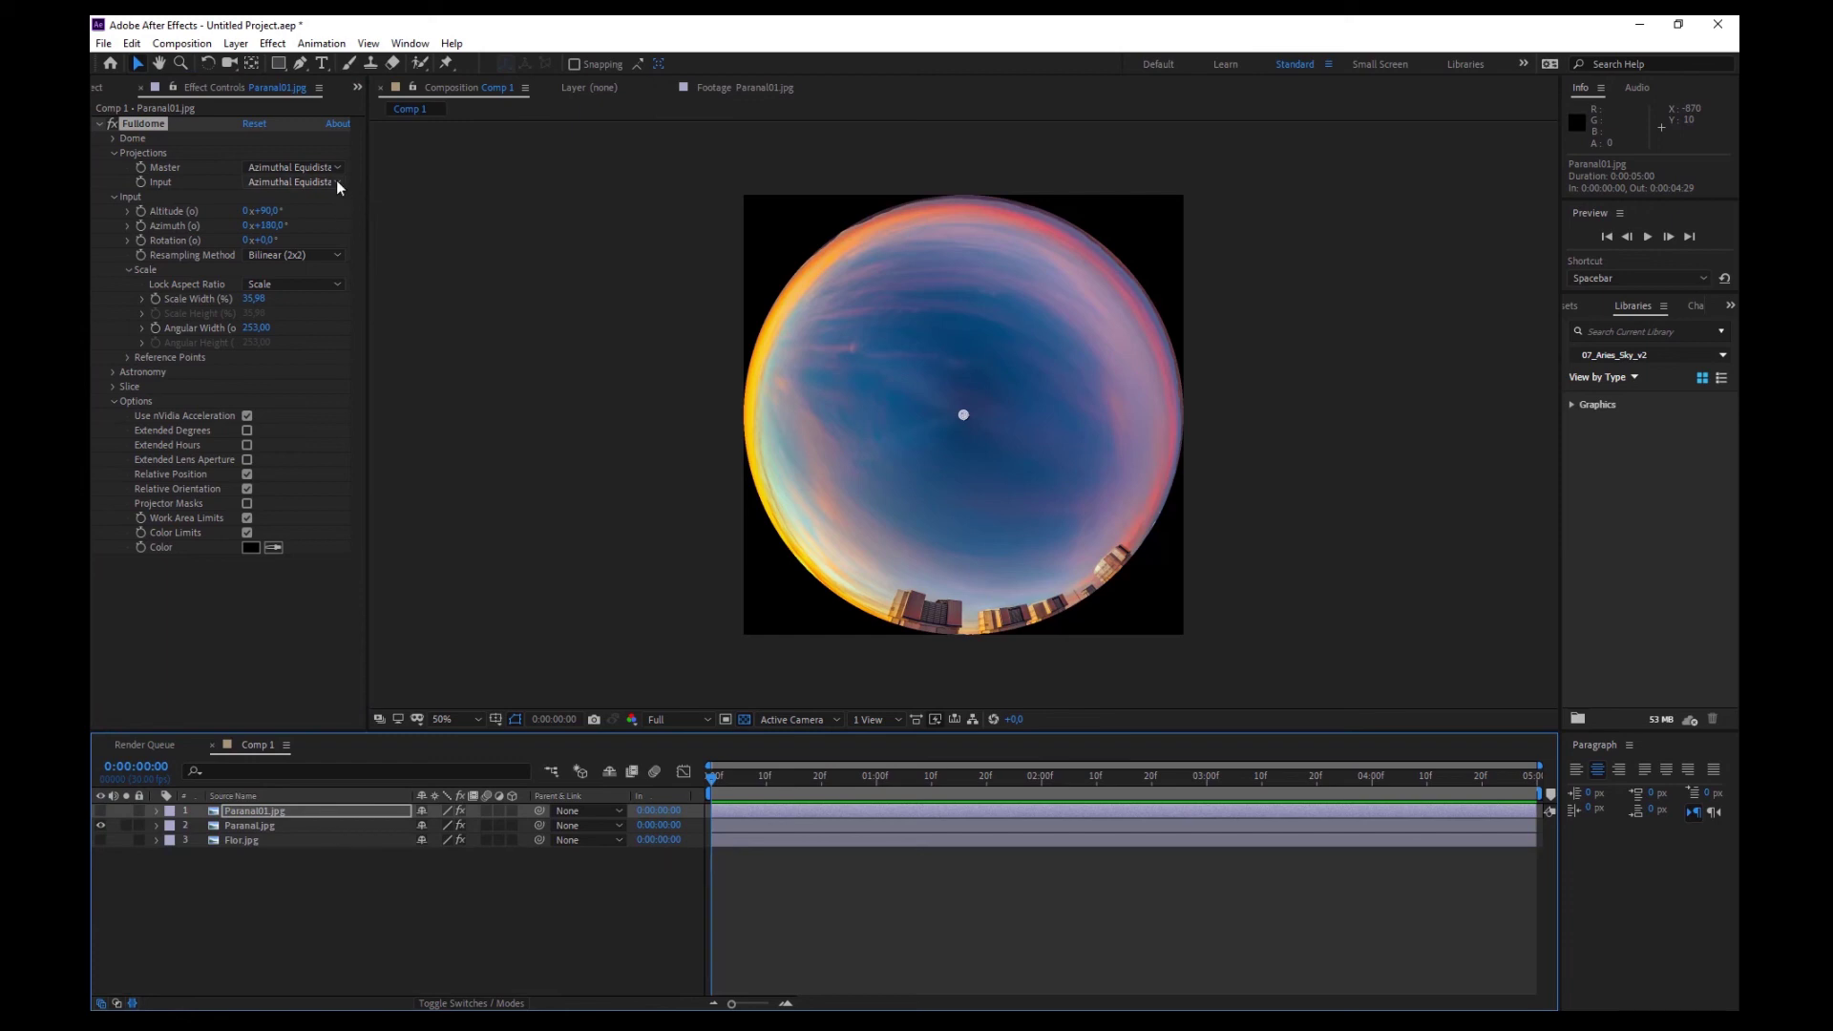
Expand the Fulldome effect settings of the Paranal.jpg layer for review.
{"action": "left_click", "coordinate": [157, 824]}
{"action": "left_click", "coordinate": [242, 842]}
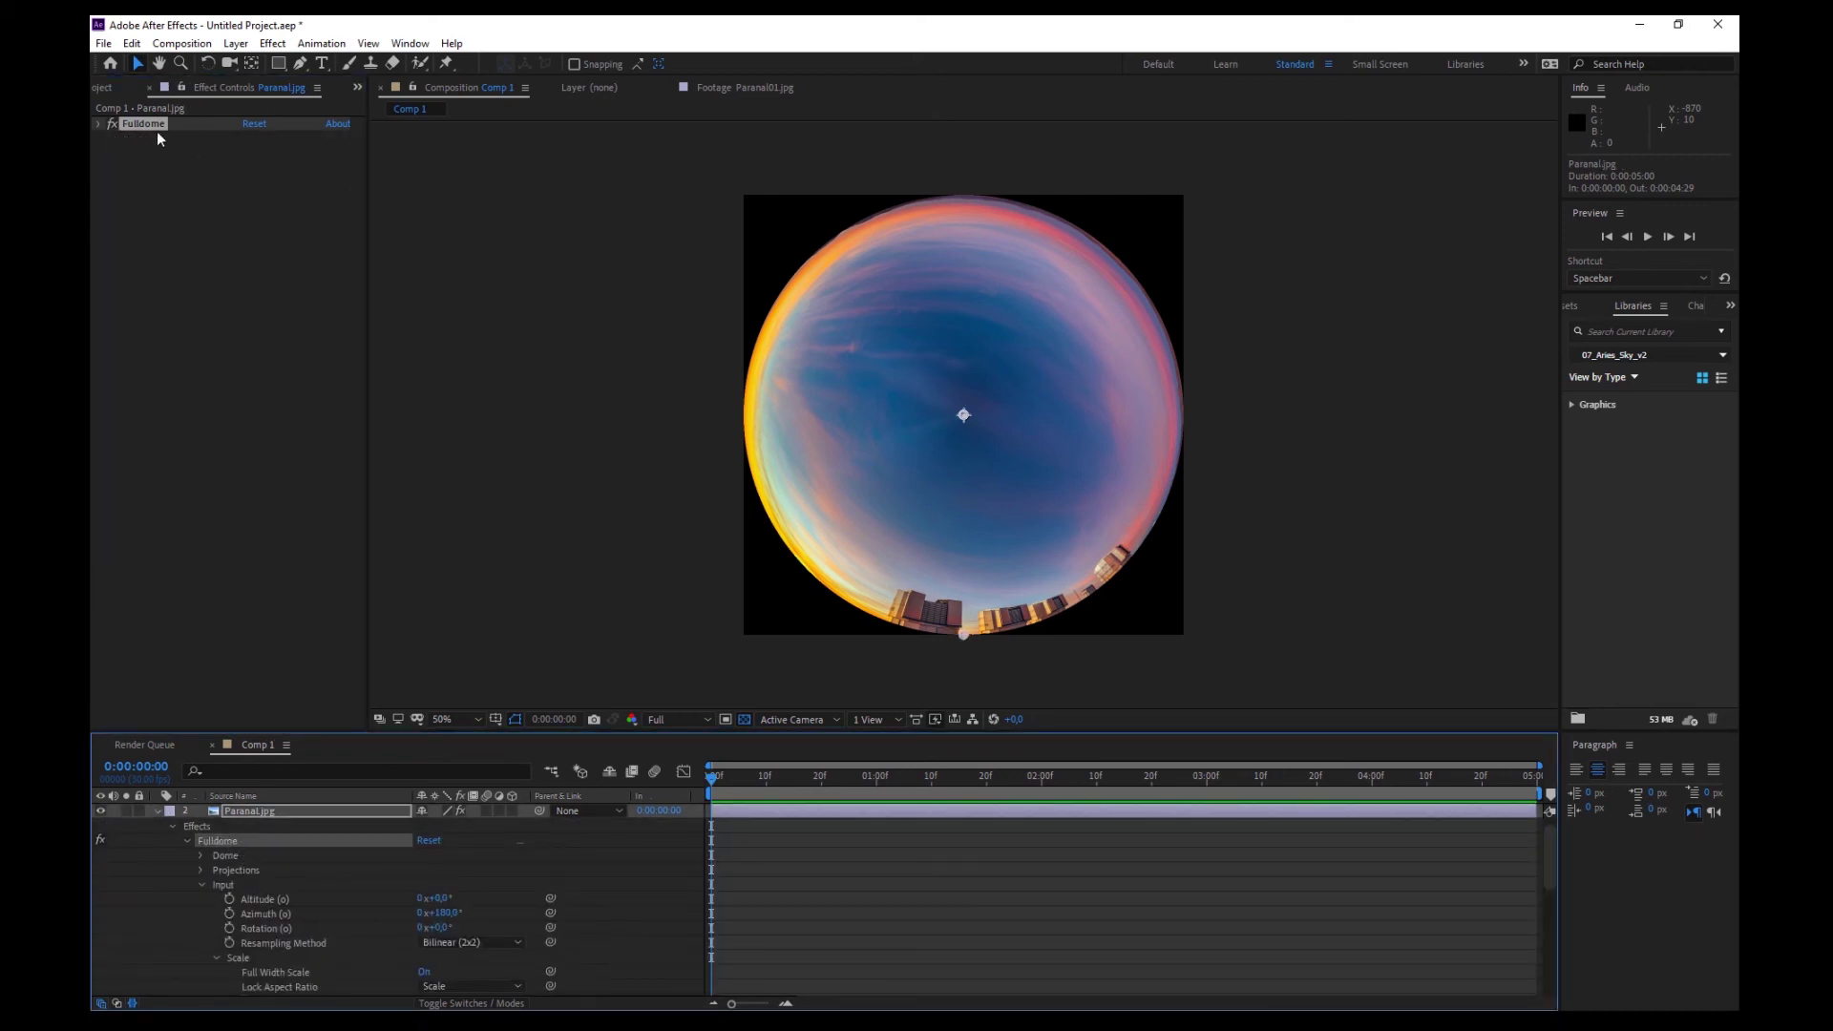
{"action": "left_click", "coordinate": [99, 124]}
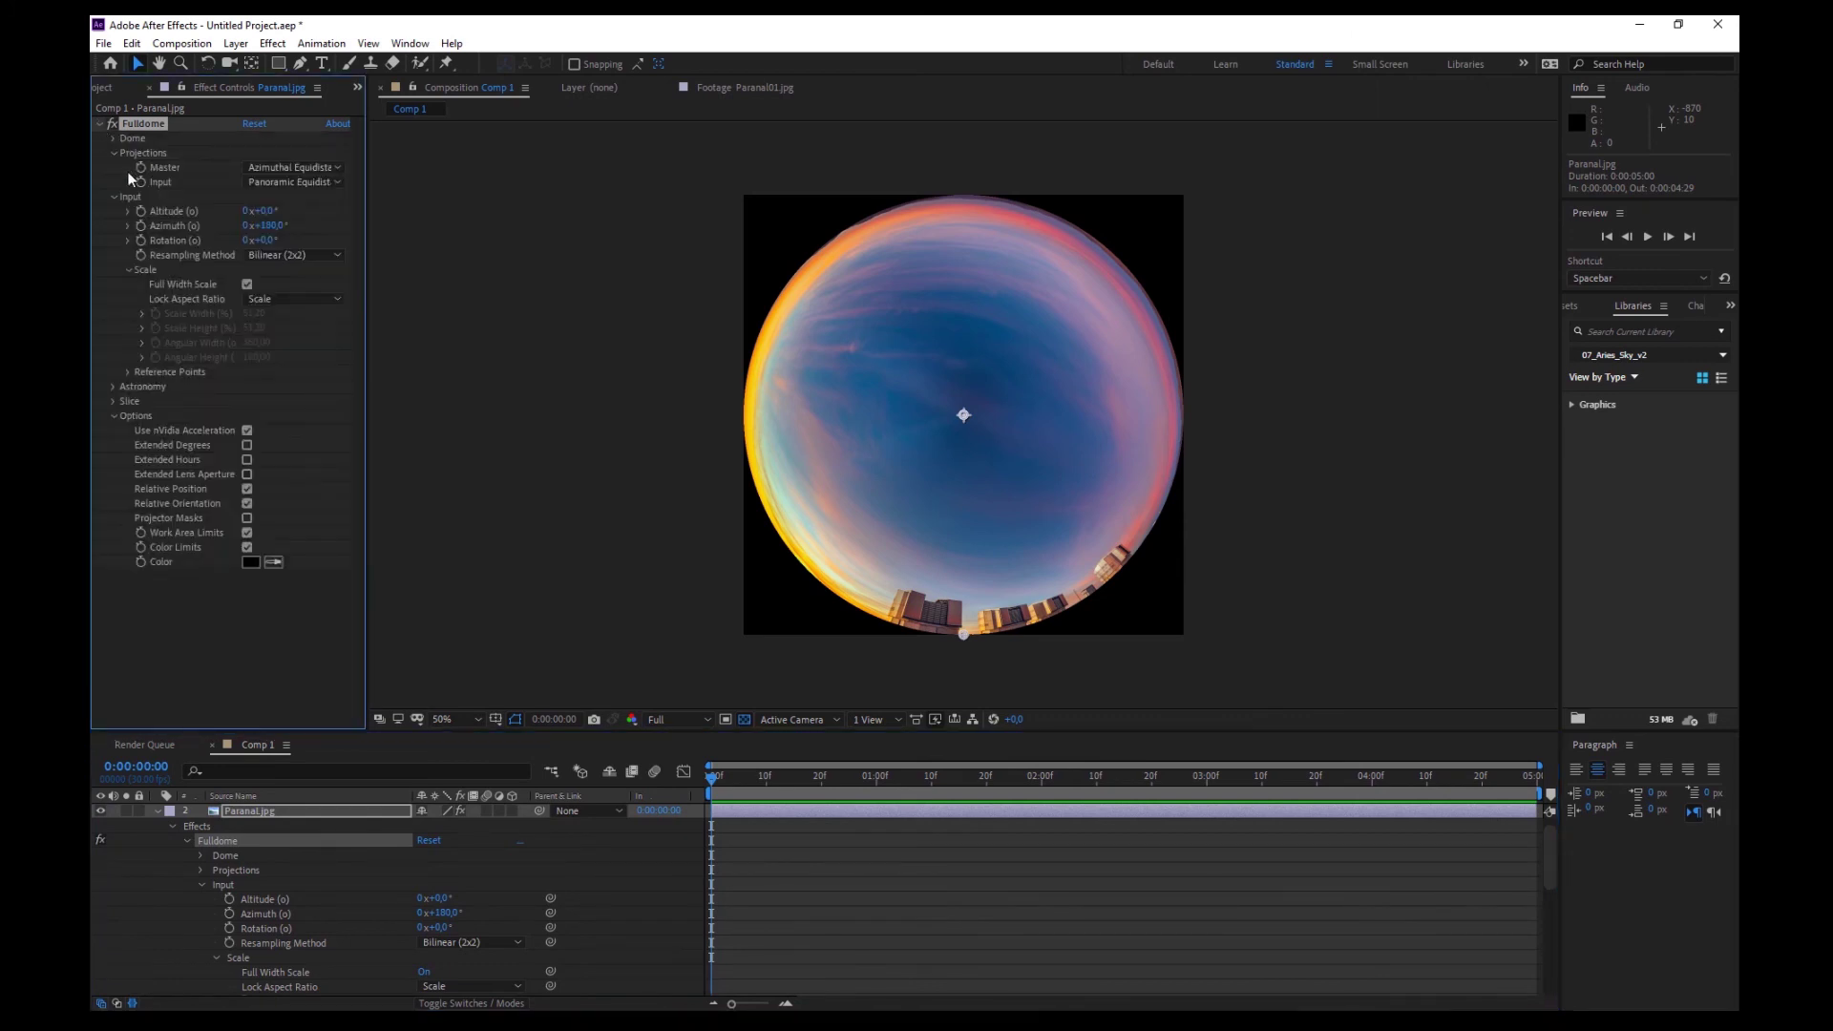
Switch the input projection of Paranal.jpg to Cylindrical Equidistant and raise the input altitude until the horizon sits just below the dome's center.
{"action": "left_click", "coordinate": [338, 182]}
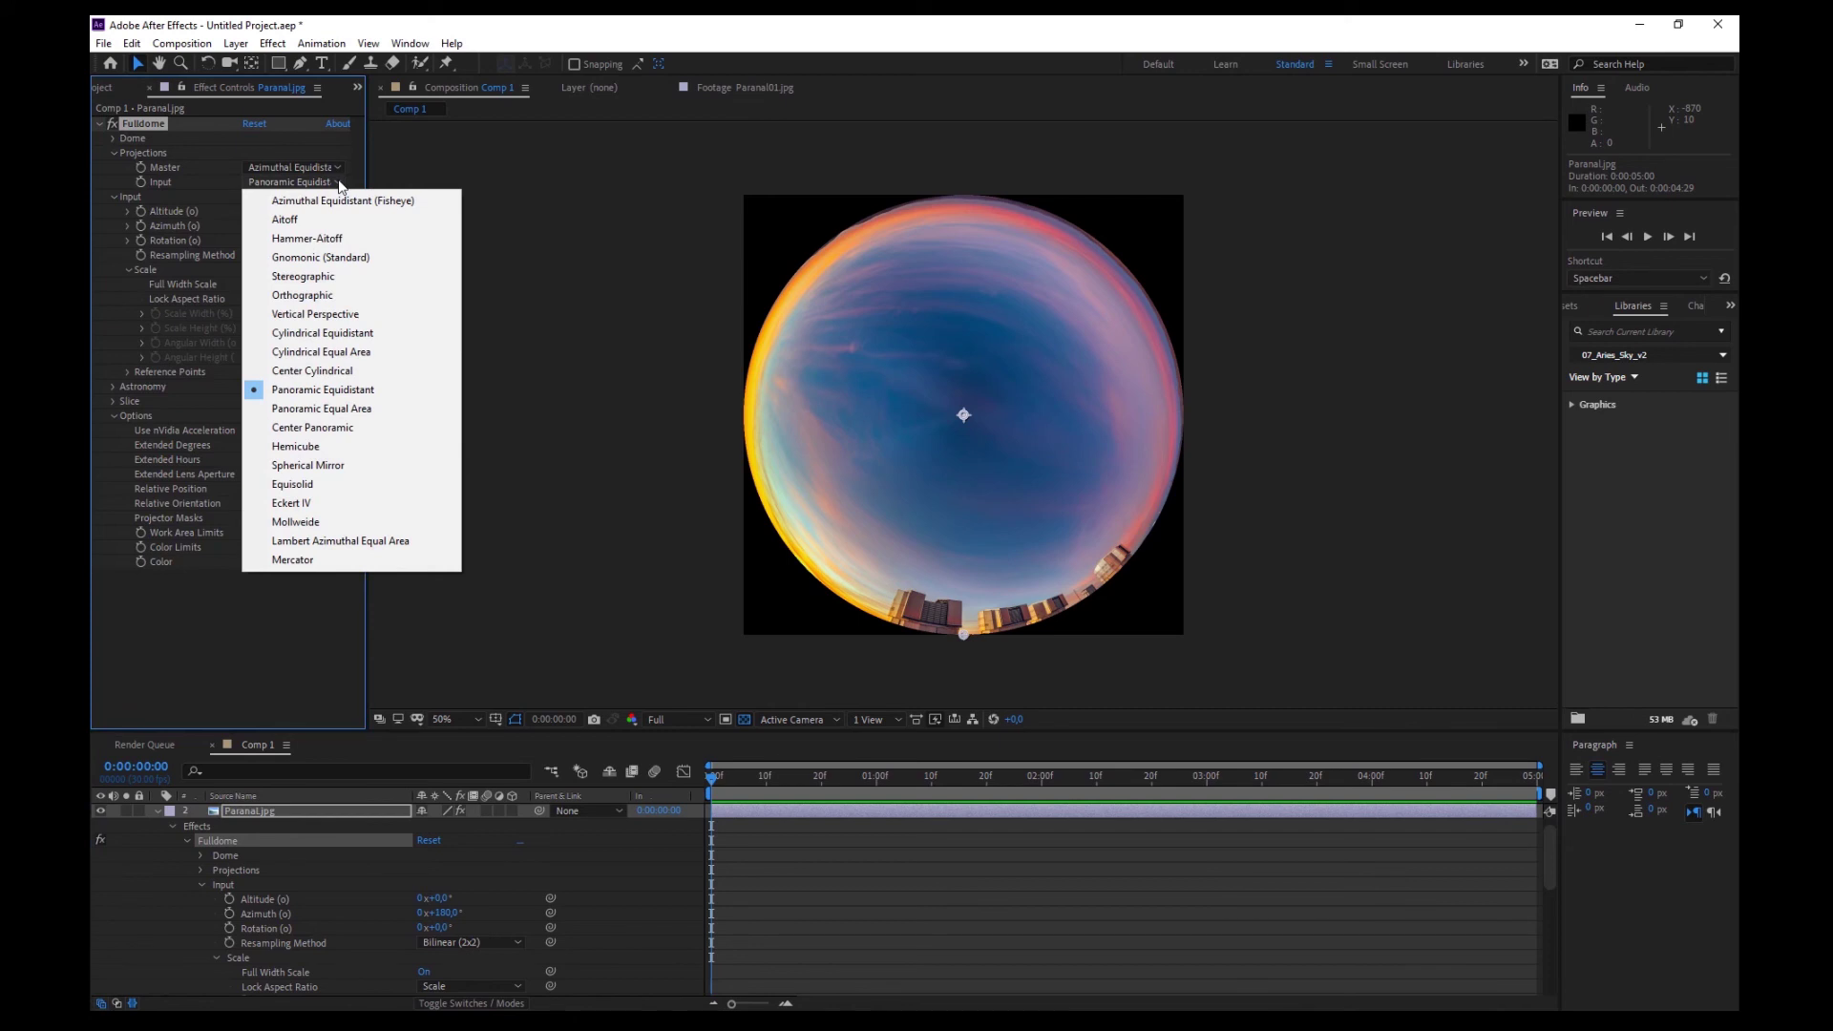
{"action": "left_click", "coordinate": [366, 334]}
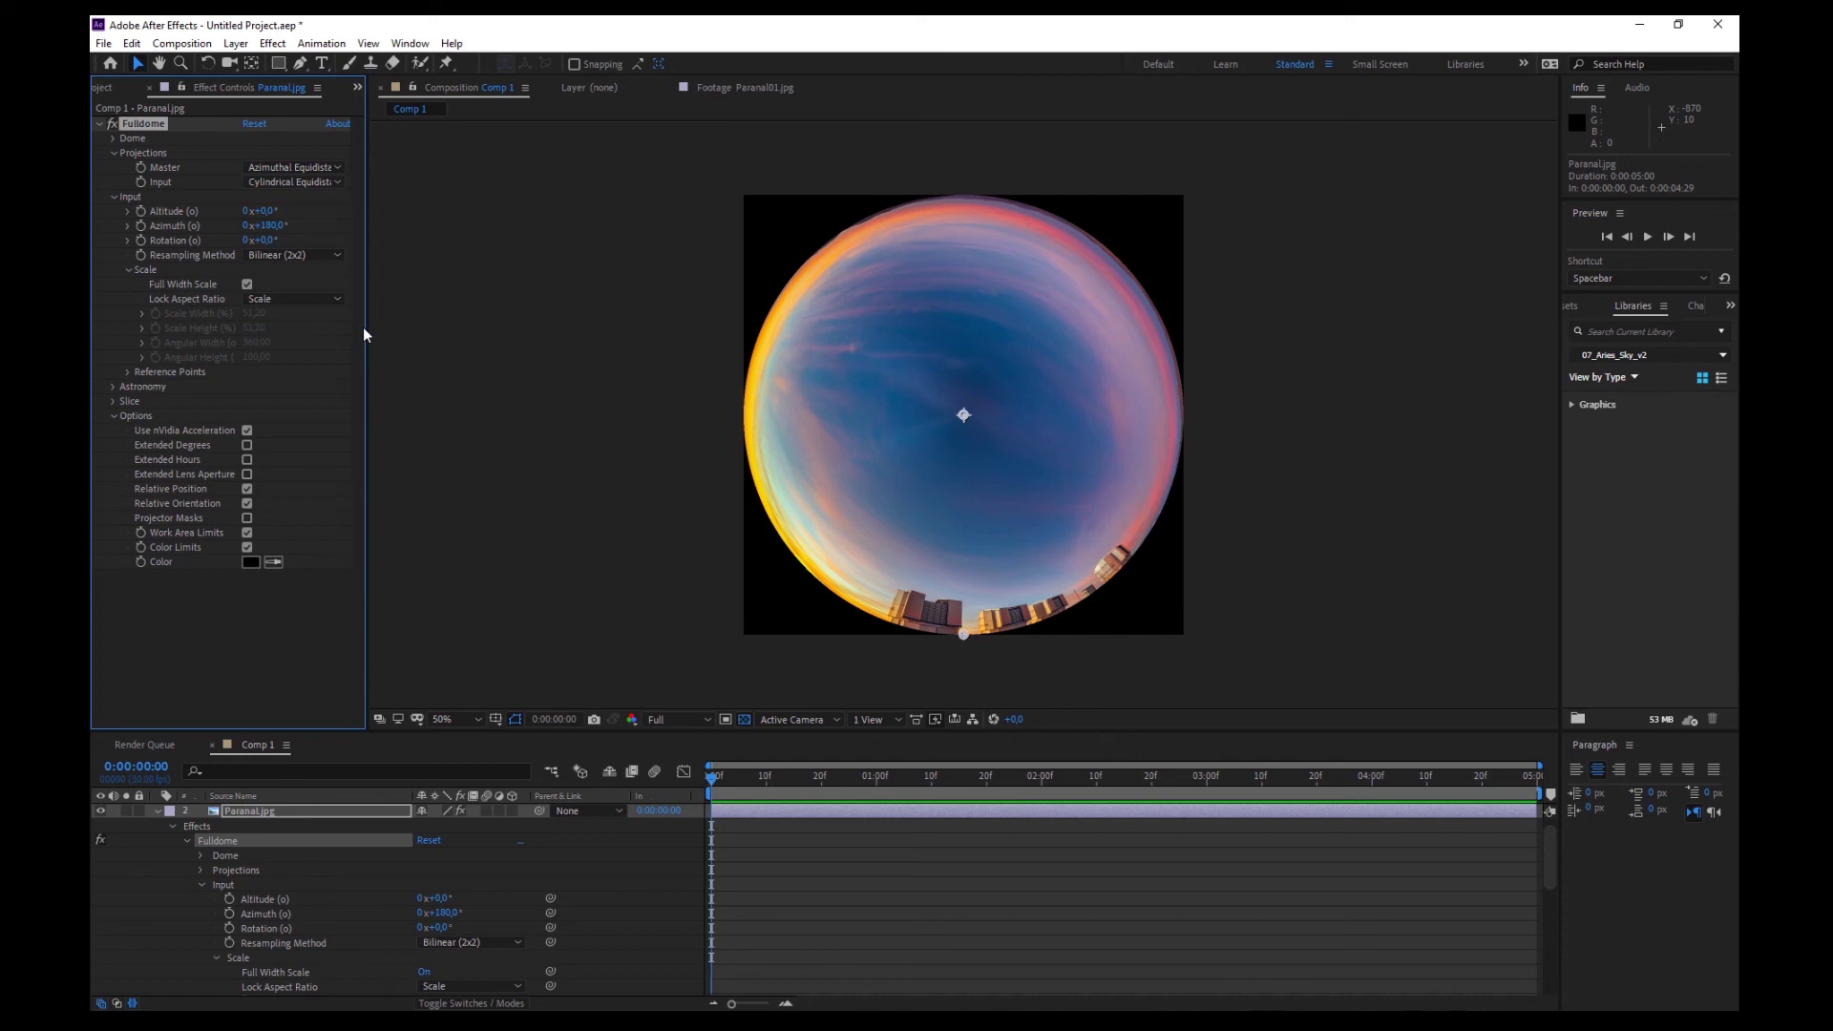
{"action": "left_click_drag", "start_coordinate": [262, 216], "coordinate": [298, 199]}
Reset the input altitude of Paranal.jpg to 0° and set its input projection back to Panoramic Equidistant.
{"action": "left_click", "coordinate": [281, 212]}
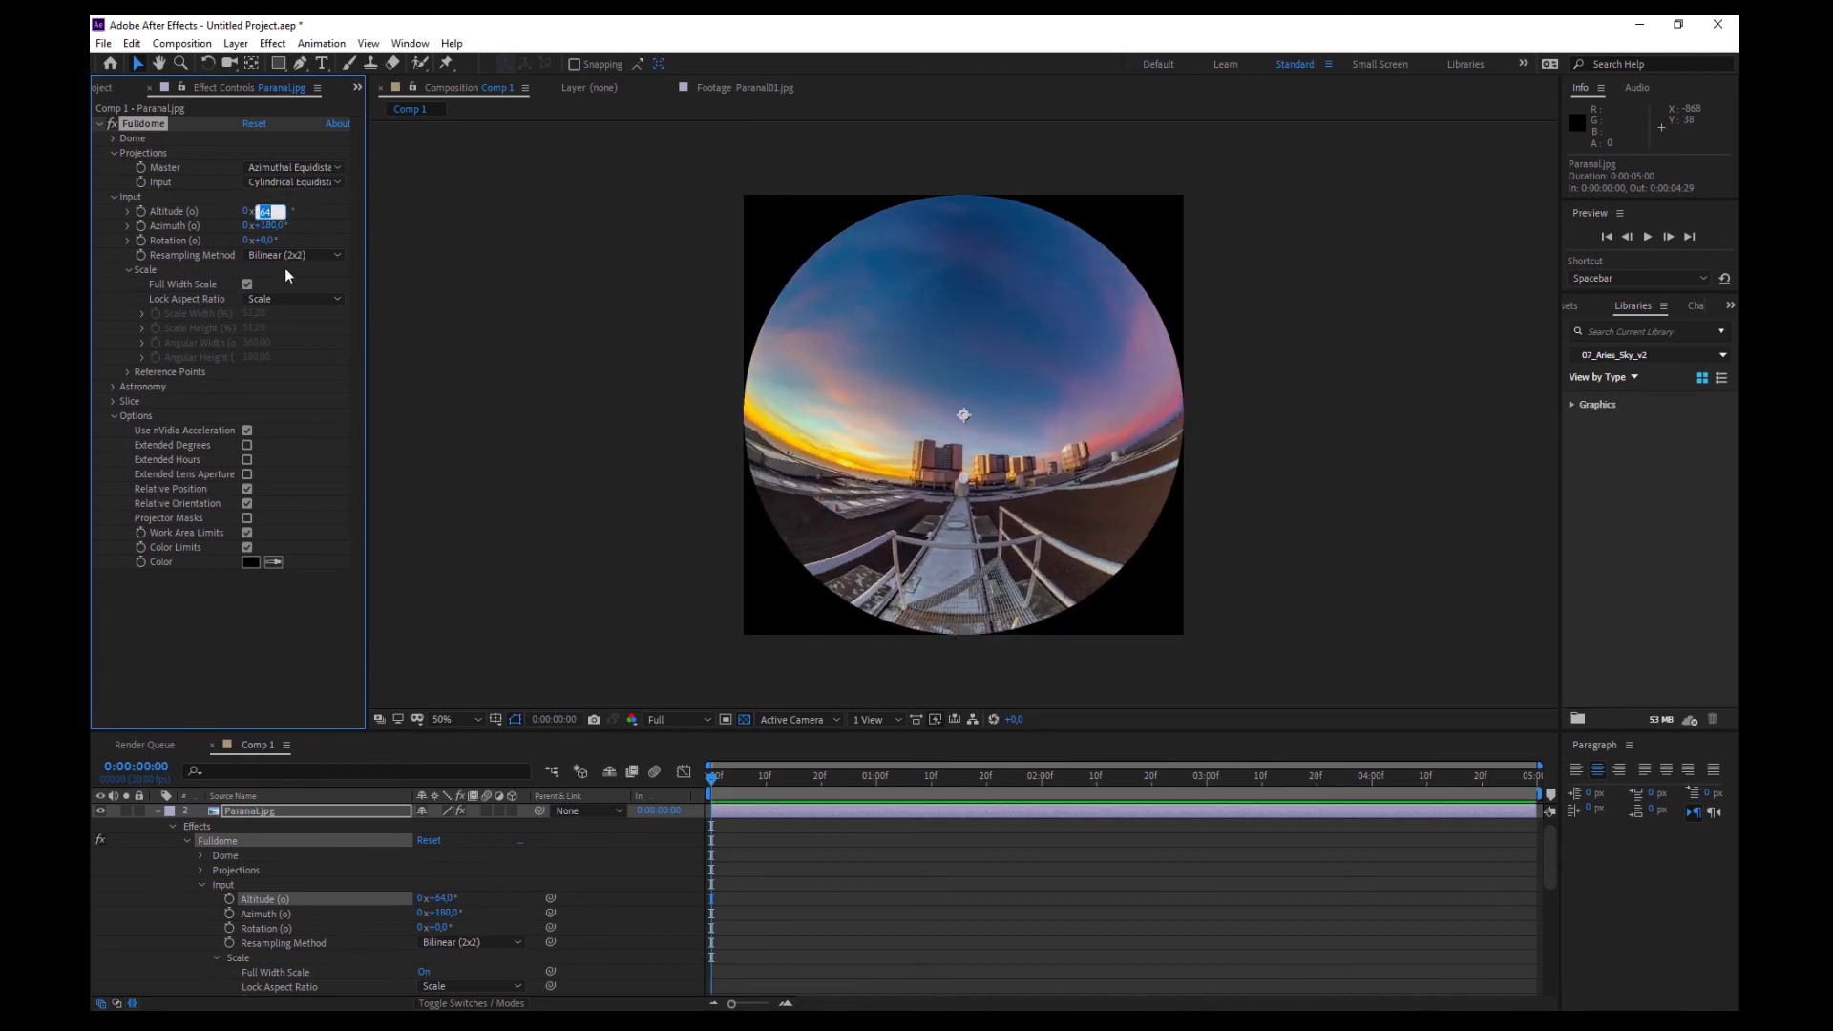
{"action": "type", "text": "0"}
{"action": "key", "text": "Return"}
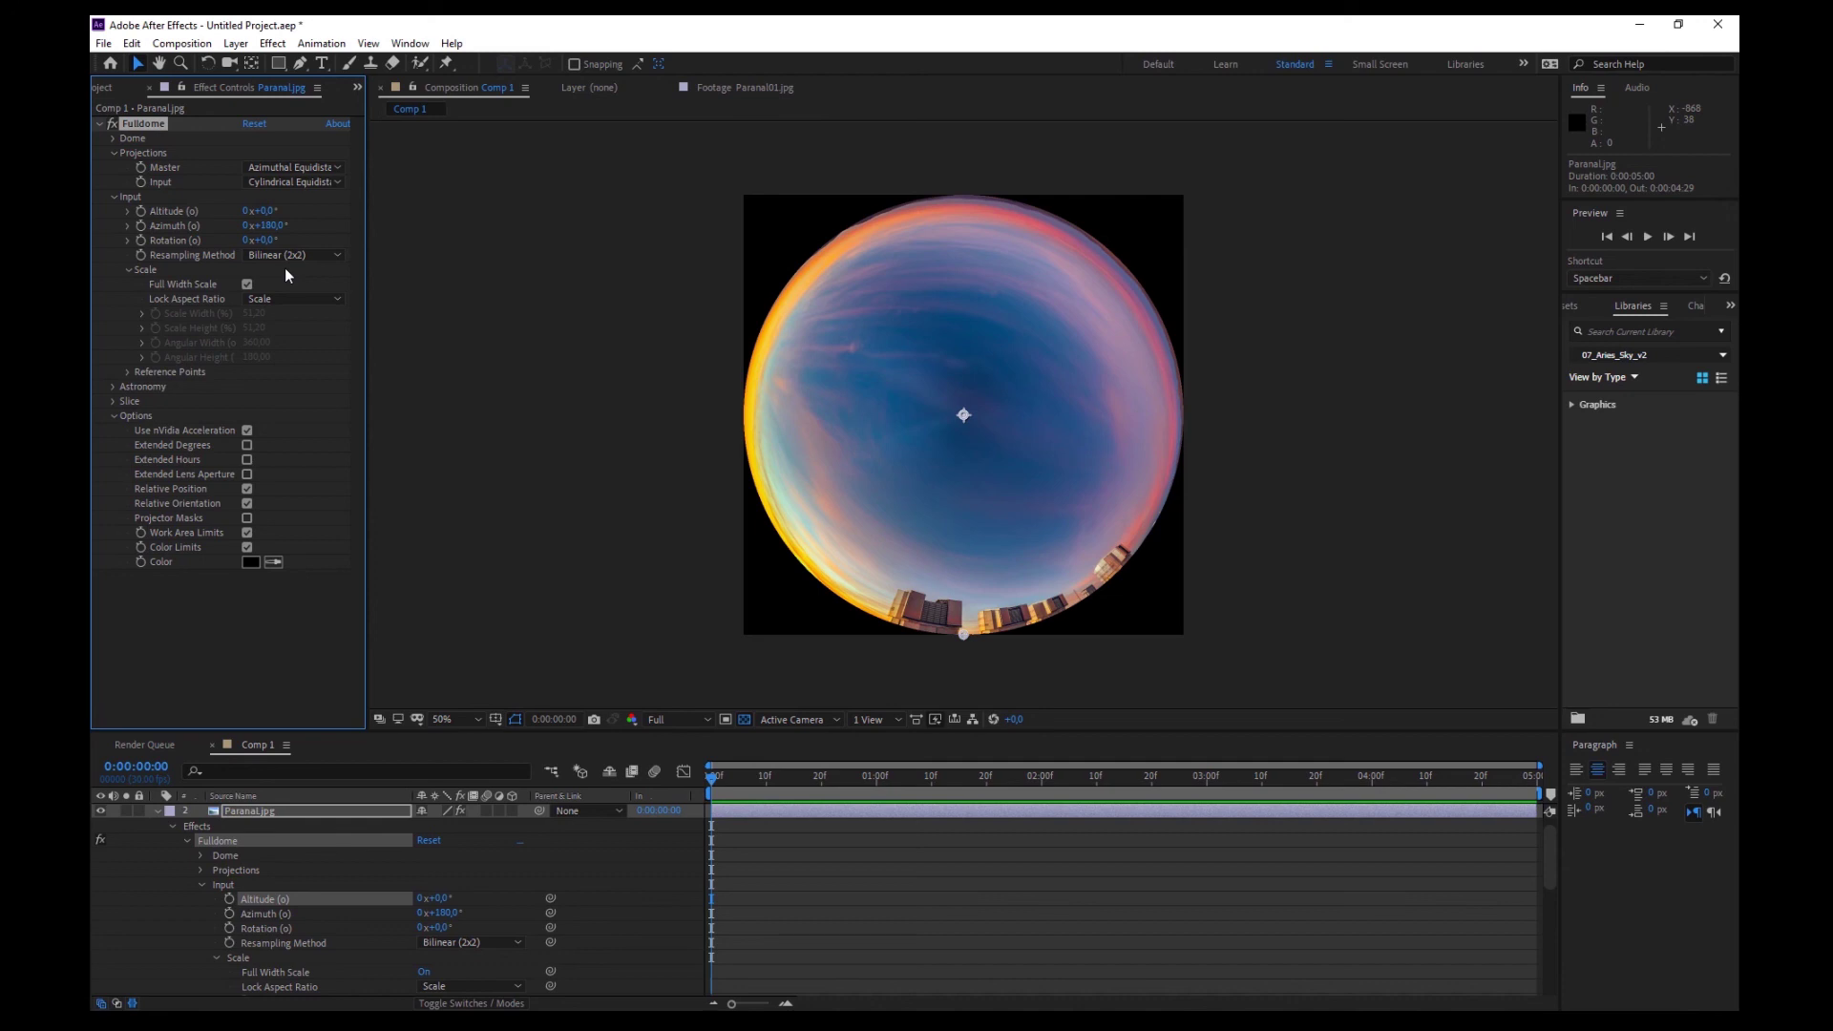
{"action": "left_click", "coordinate": [310, 183]}
{"action": "left_click", "coordinate": [330, 392]}
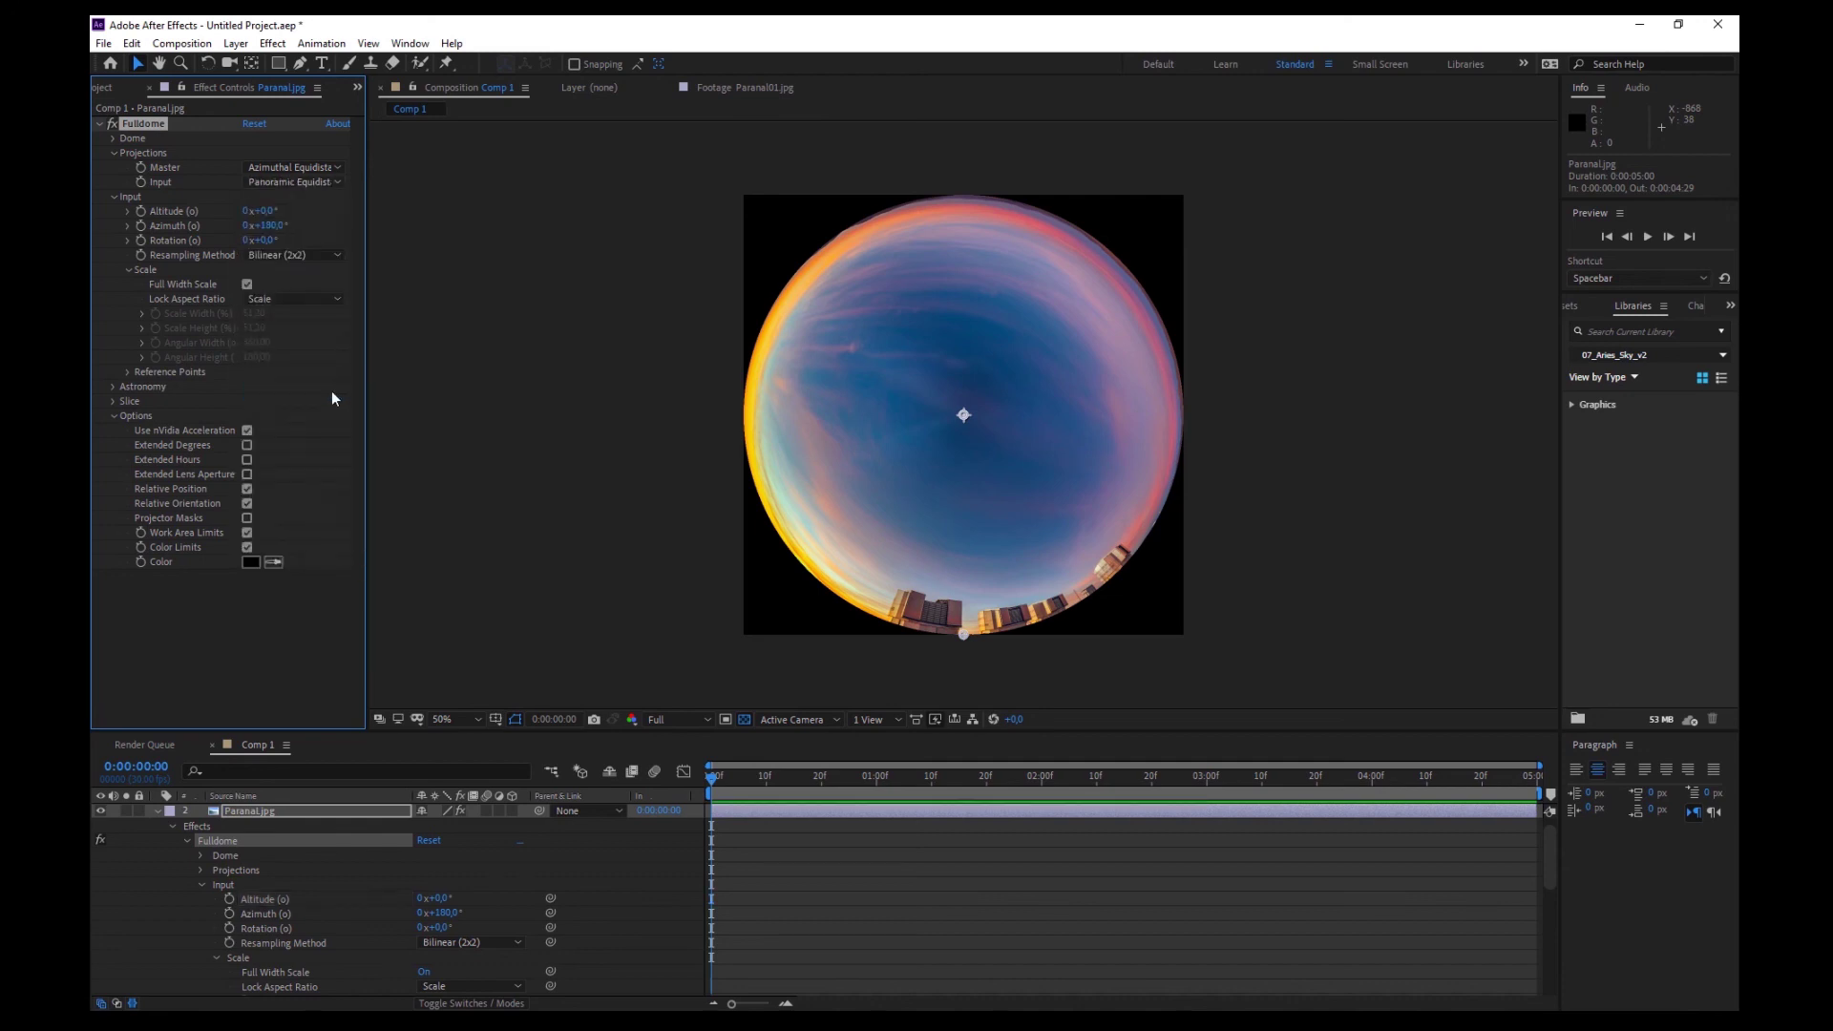
Try shifting the input altitude of Paranal.jpg under the panoramic projection, returning it to 0° after each trial.
{"action": "mouse_move", "coordinate": [264, 210]}
{"action": "left_mouse_down"}
{"action": "mouse_move", "coordinate": [294, 211]}
{"action": "mouse_move", "coordinate": [276, 210]}
{"action": "left_mouse_up"}
{"action": "left_click", "coordinate": [276, 210]}
{"action": "type", "text": "0"}
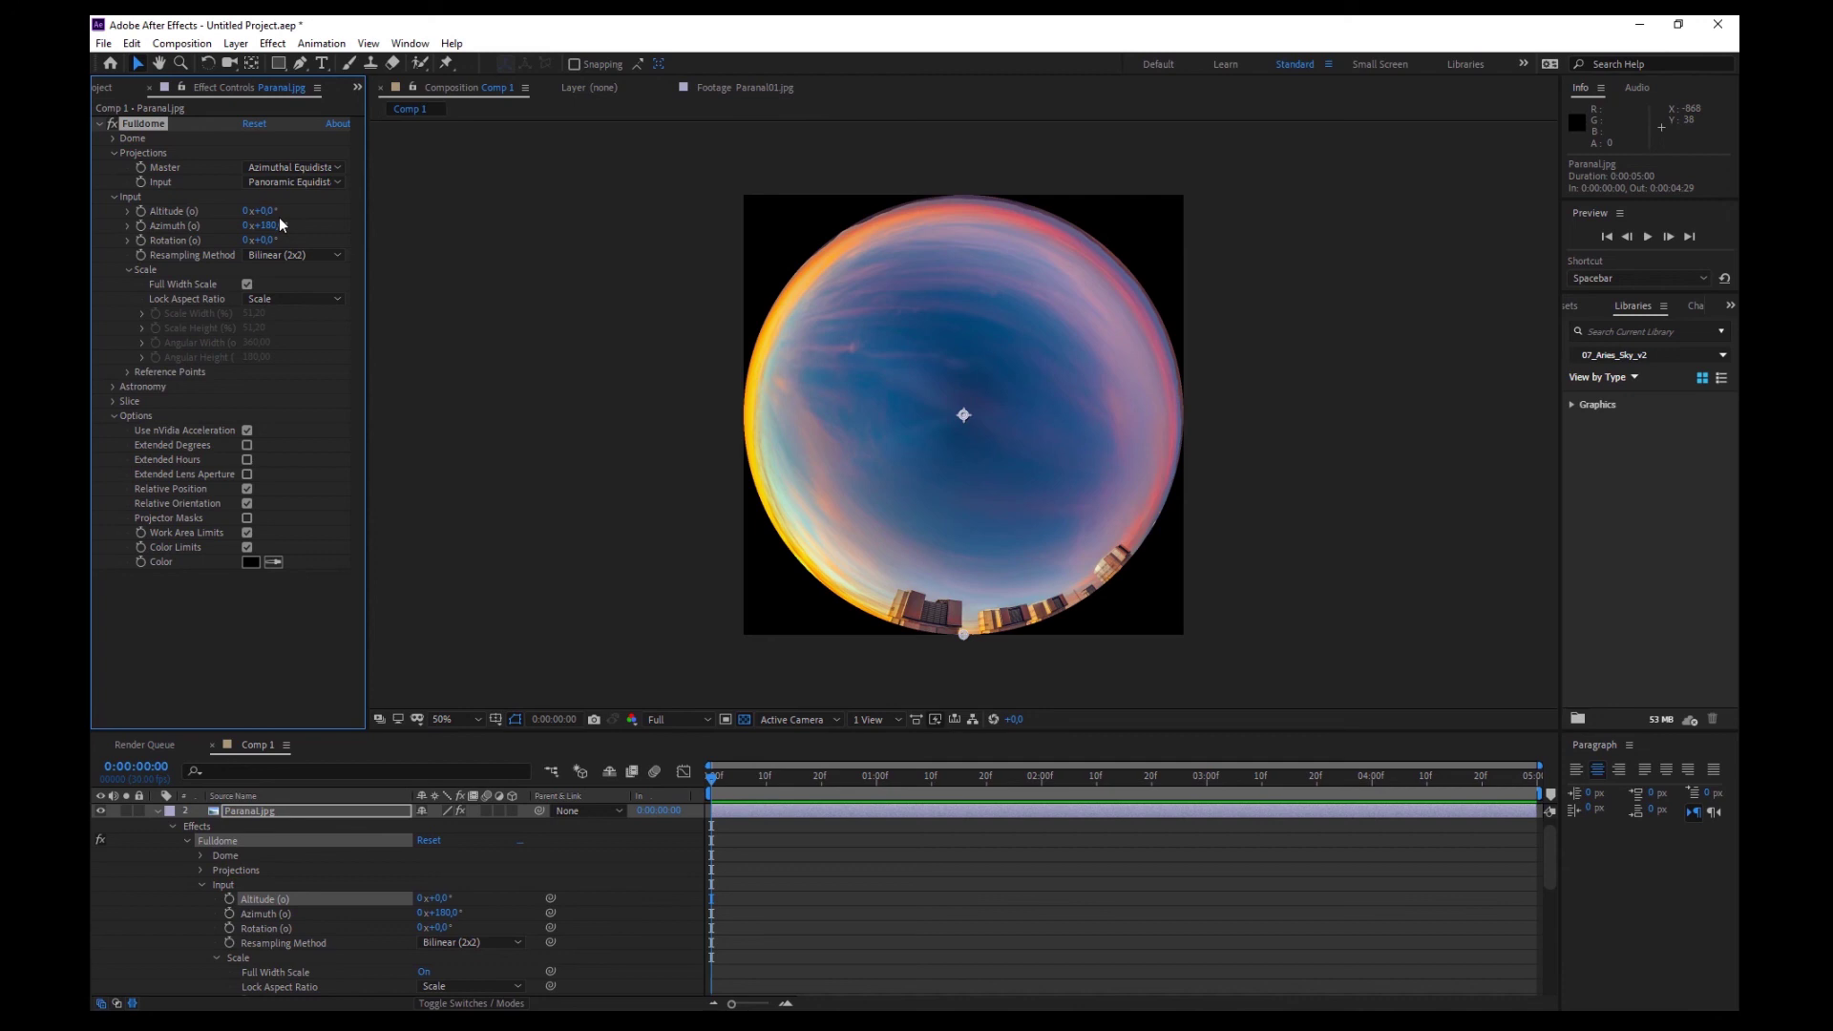
{"action": "left_click_drag", "start_coordinate": [273, 211], "coordinate": [270, 211]}
{"action": "left_click", "coordinate": [269, 211]}
{"action": "type", "text": "0"}
{"action": "key", "text": "Return"}
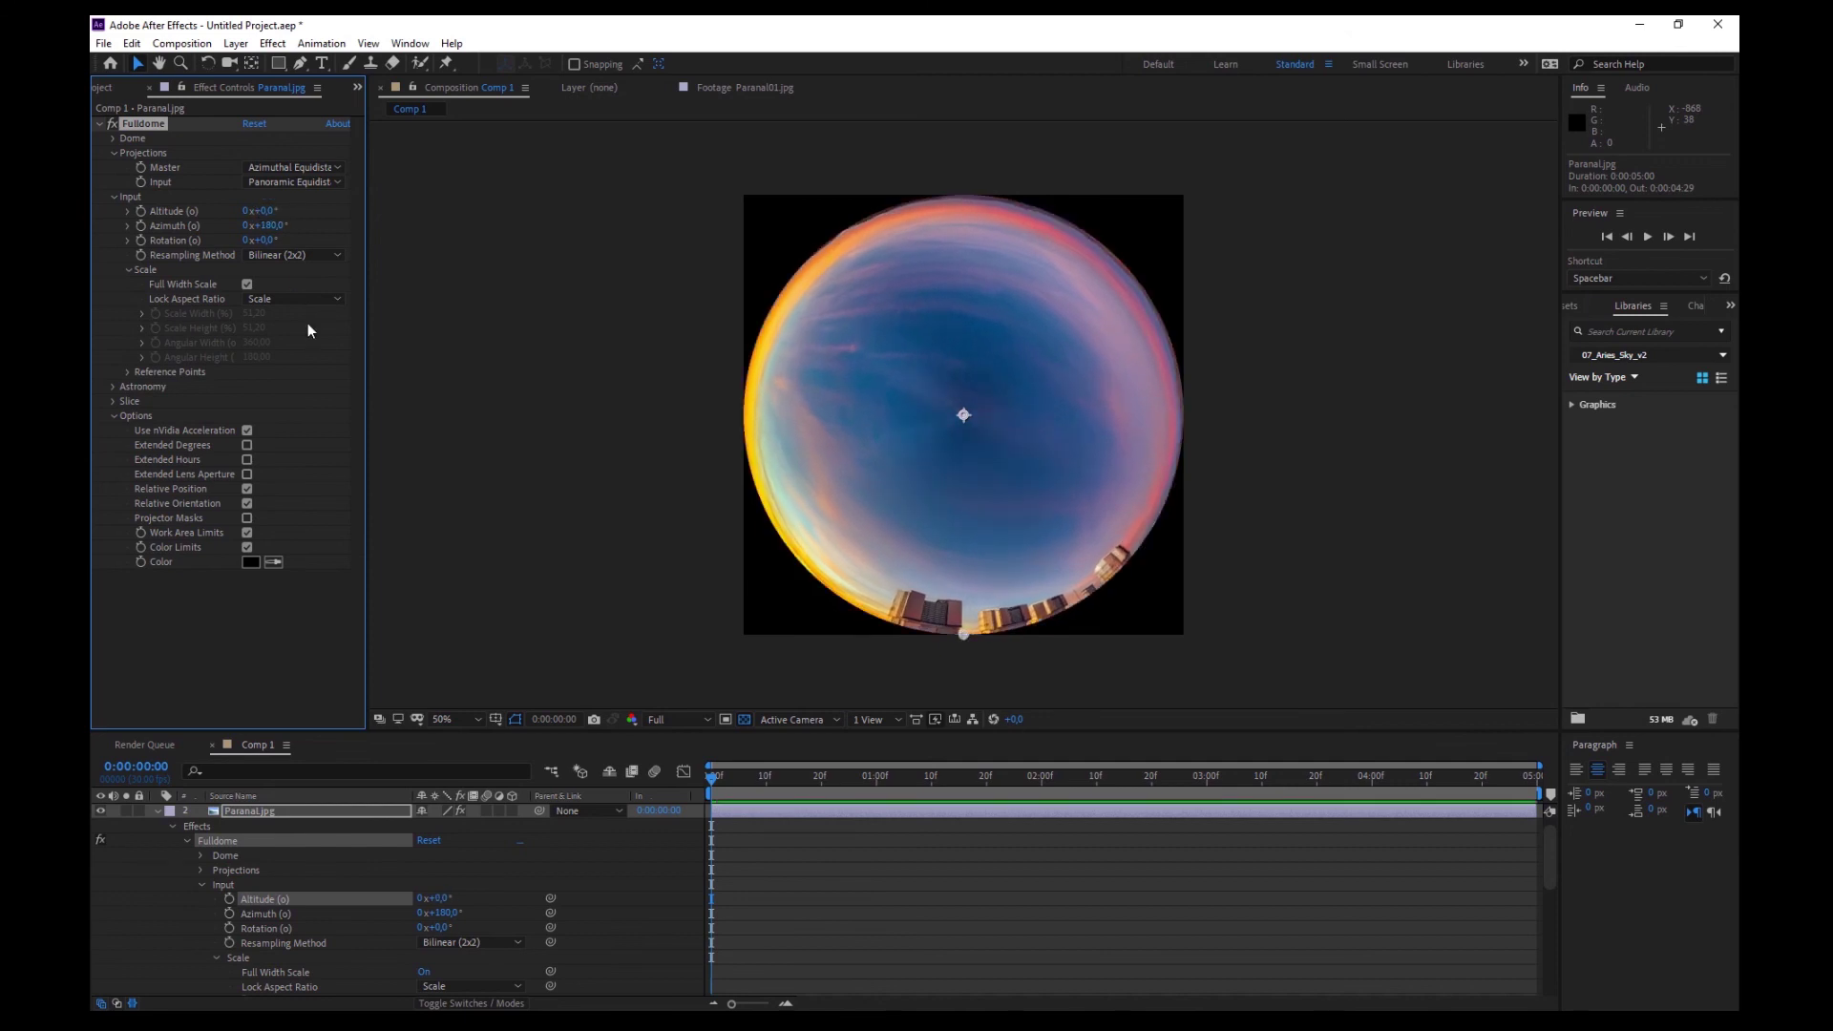